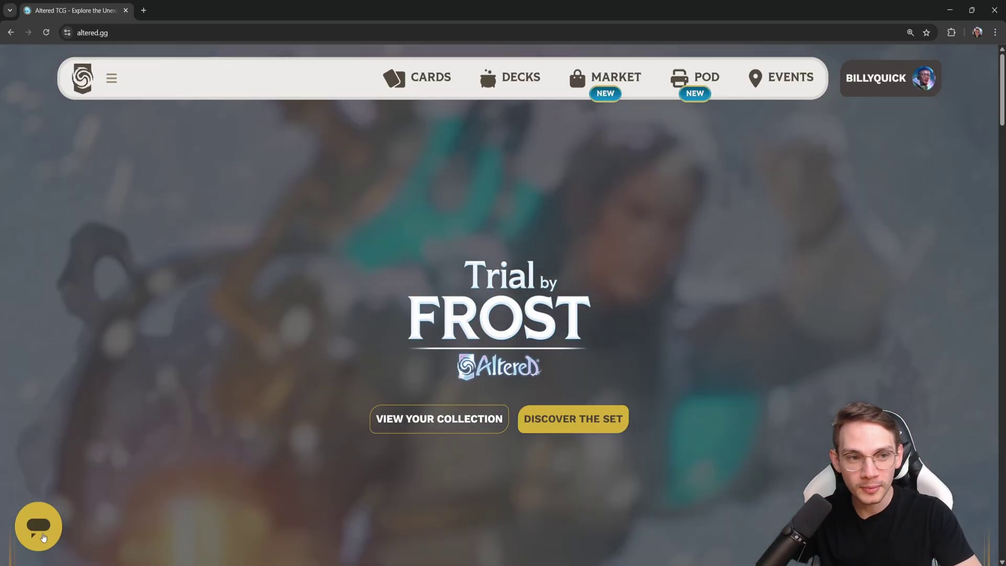
Look through the beta help chat, then close it
{"action": "left_click", "coordinate": [42, 536]}
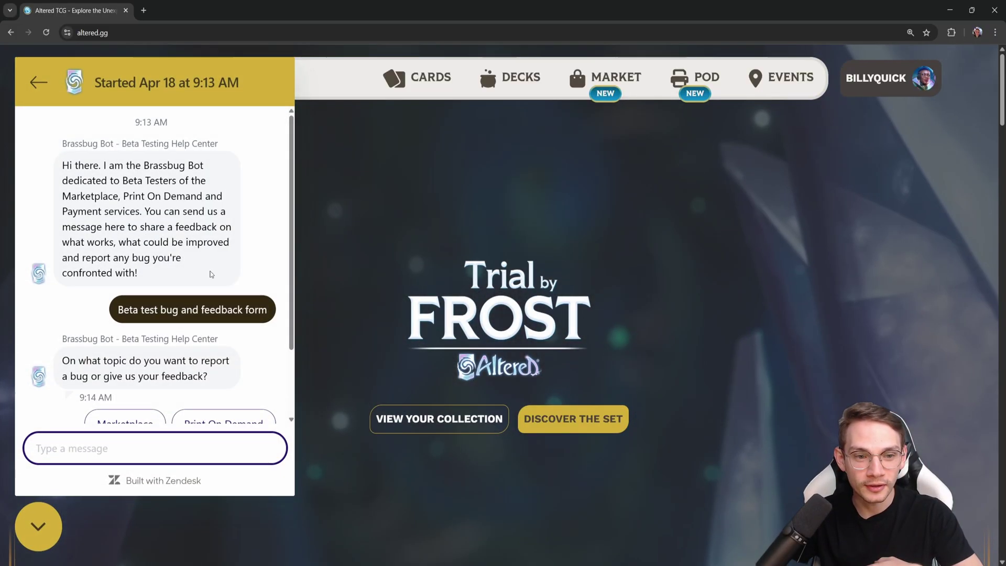
{"action": "scroll", "coordinate": [199, 257], "scroll_direction": "down", "scroll_amount": 2}
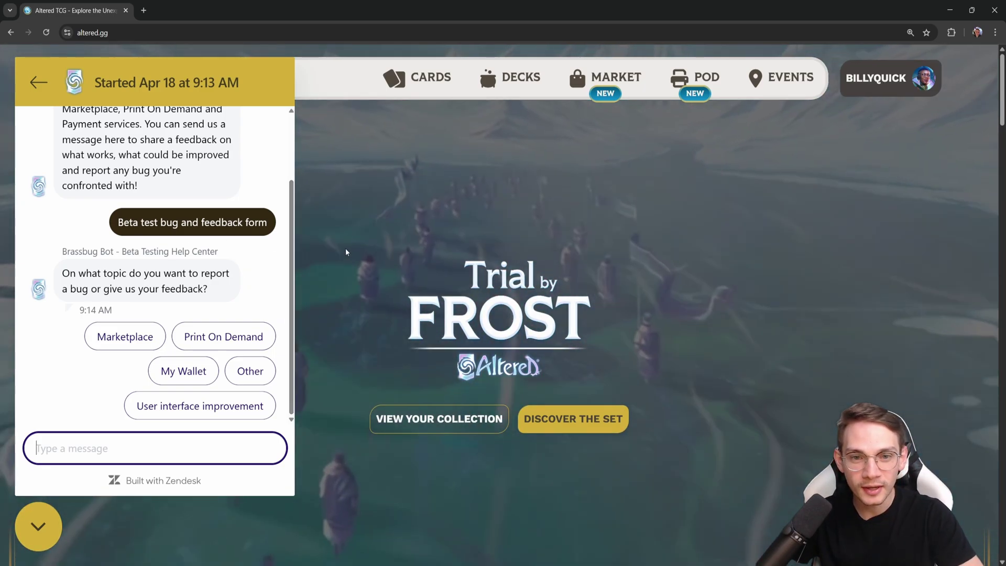
{"action": "scroll", "coordinate": [277, 220], "scroll_direction": "up", "scroll_amount": 2}
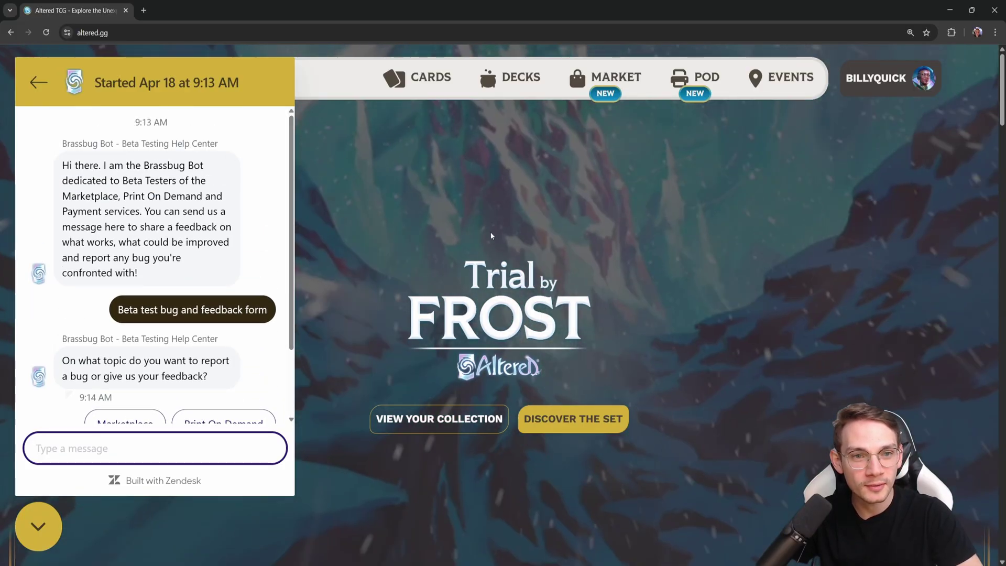
{"action": "left_click", "coordinate": [52, 93]}
{"action": "key", "text": "Escape"}
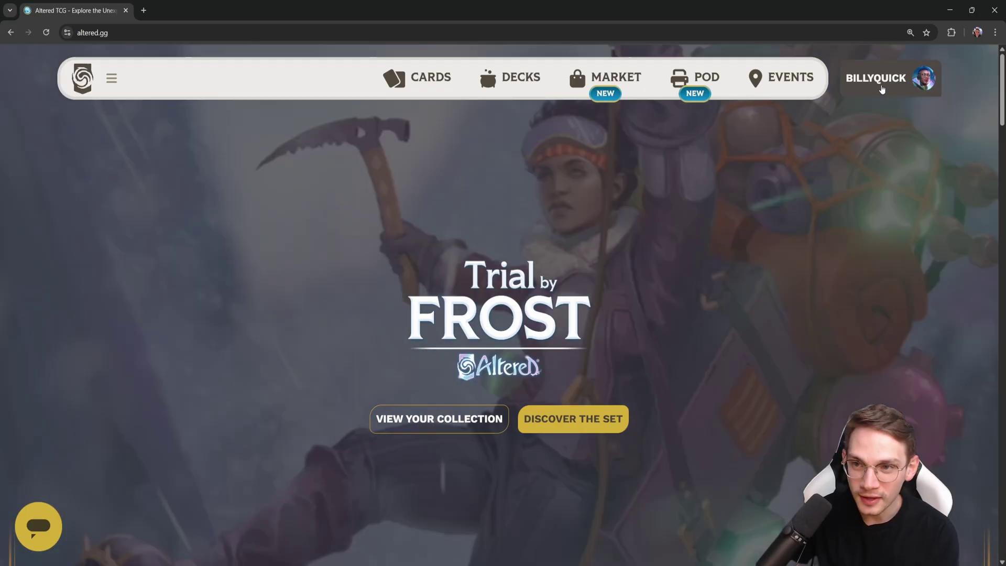
From the account panel, bring up the Unlock your wallet notice and read its requirements
{"action": "left_click", "coordinate": [881, 92]}
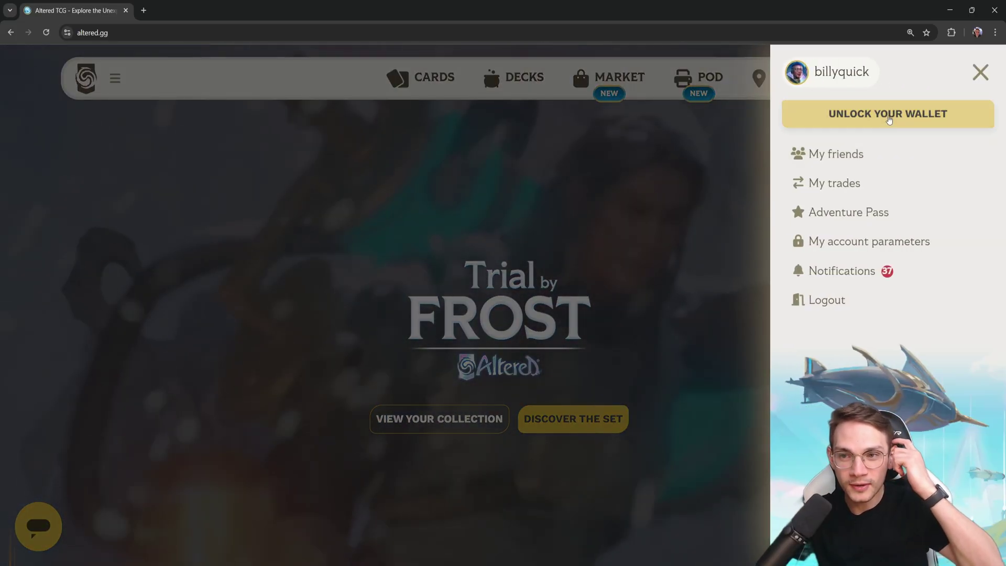
{"action": "left_click", "coordinate": [888, 120]}
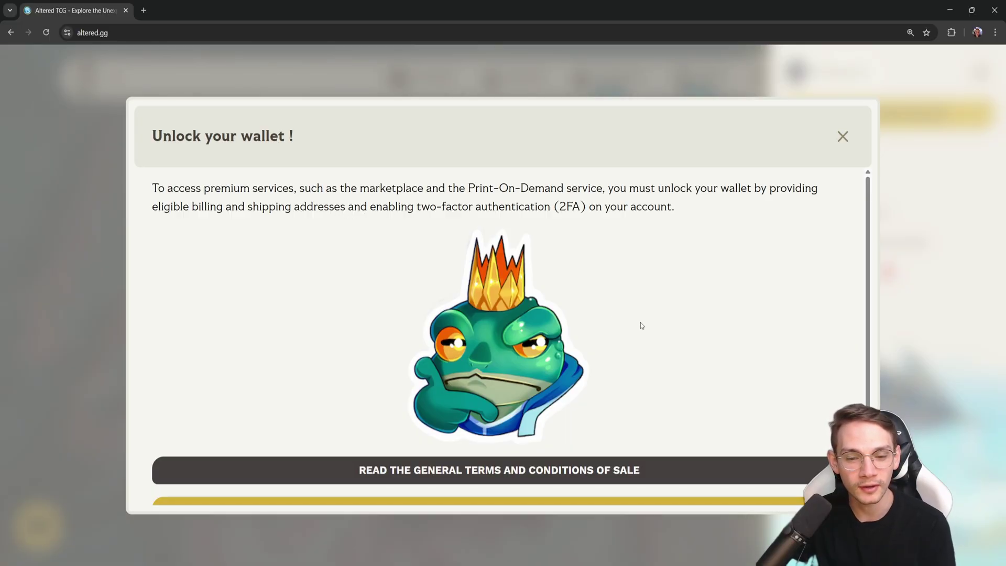
{"action": "scroll", "coordinate": [683, 295], "scroll_direction": "down", "scroll_amount": 1}
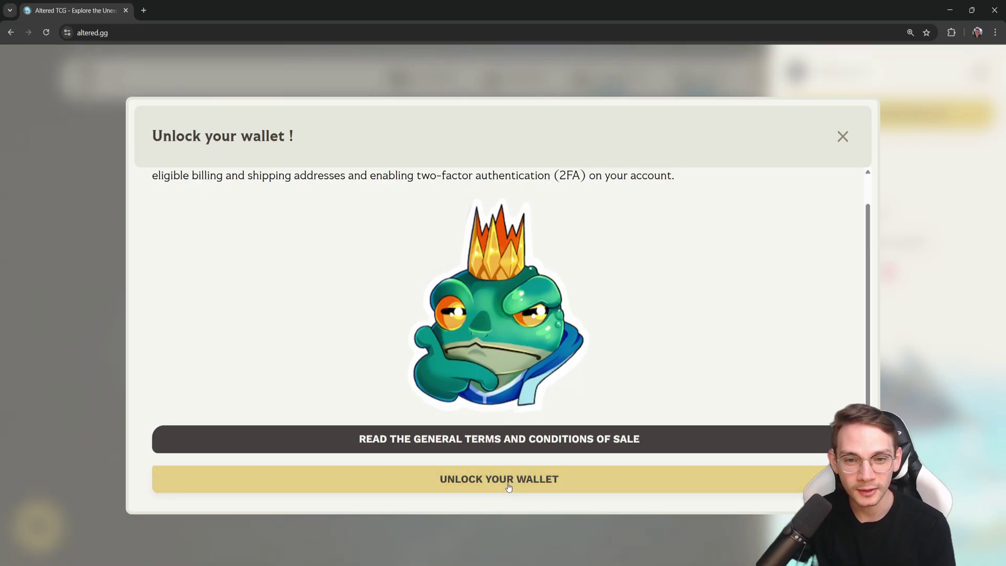
On the wallet unlock page, choose Authenticator as the two-factor method and save it
{"action": "left_click", "coordinate": [508, 486]}
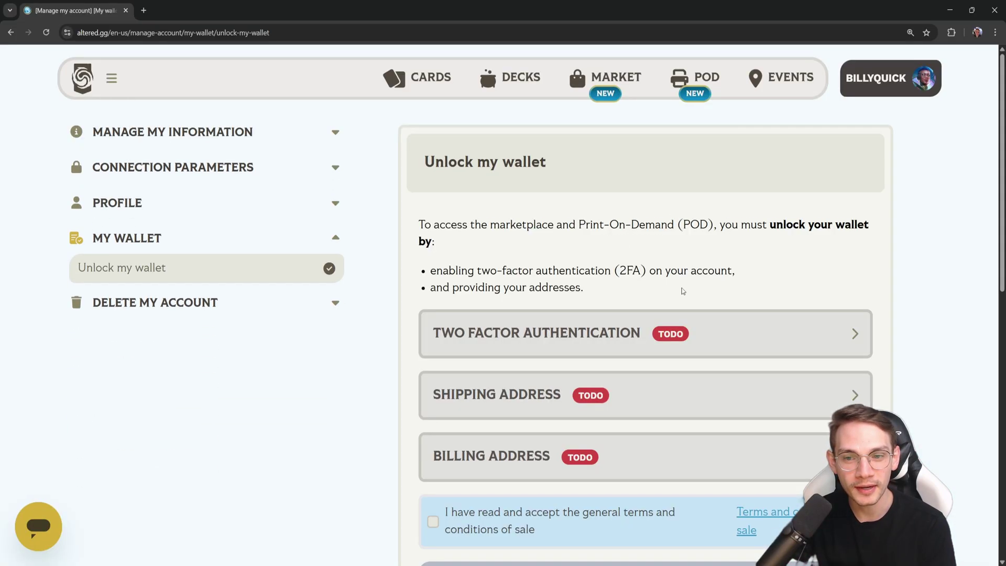
{"action": "scroll", "coordinate": [594, 293], "scroll_direction": "down", "scroll_amount": 1}
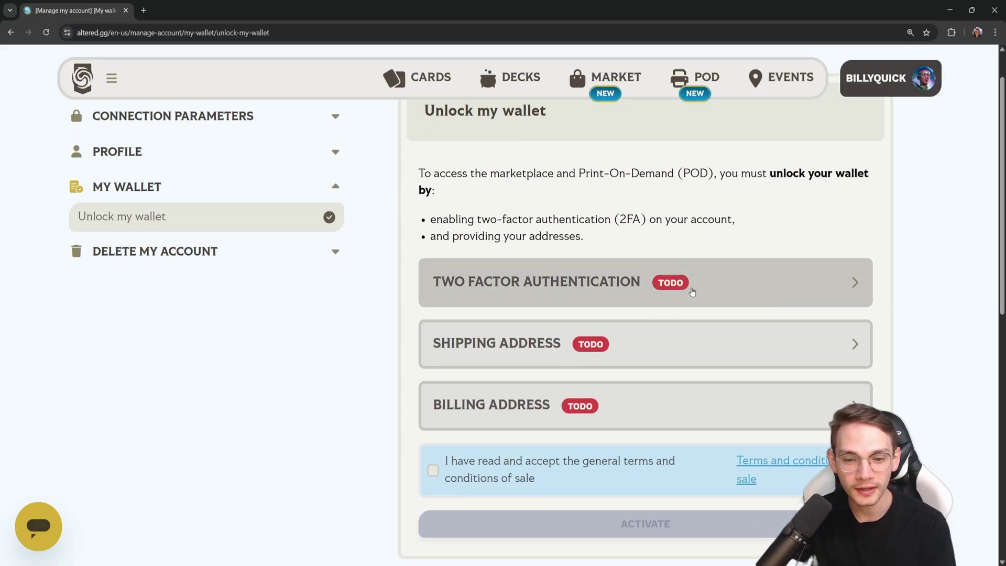
{"action": "scroll", "coordinate": [692, 292], "scroll_direction": "down", "scroll_amount": 2}
{"action": "scroll", "coordinate": [691, 292], "scroll_direction": "up", "scroll_amount": 3}
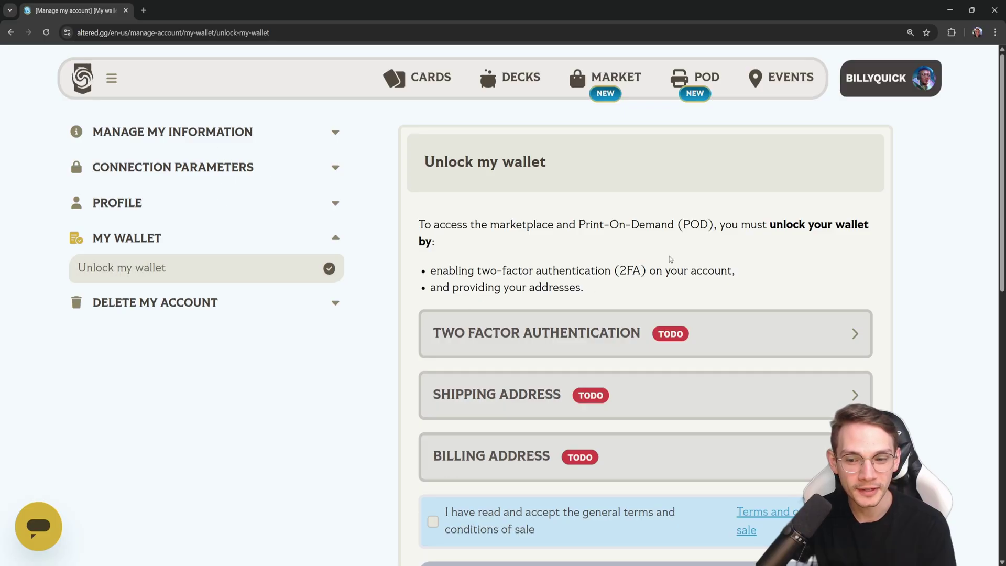
{"action": "left_click", "coordinate": [693, 342]}
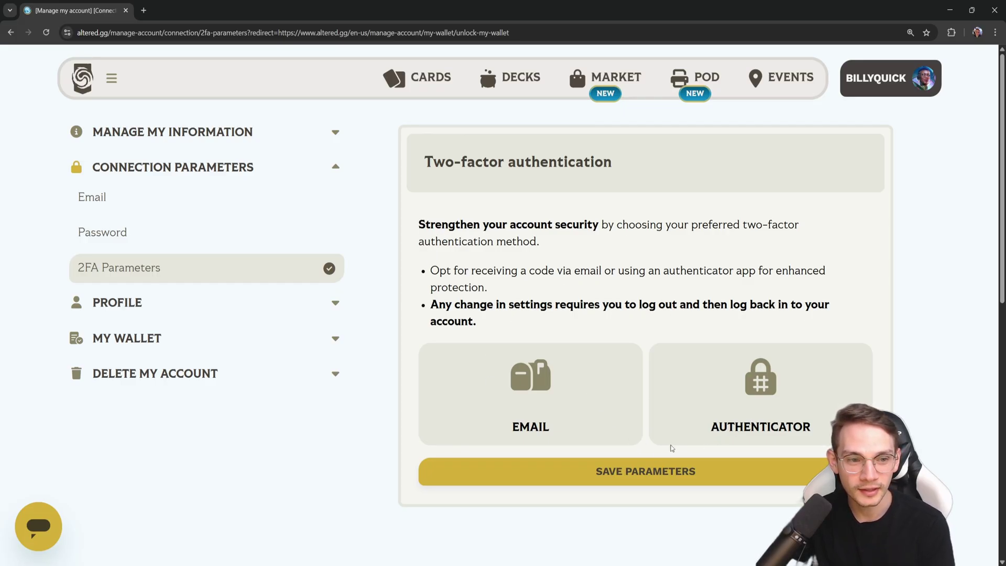
{"action": "left_click", "coordinate": [749, 422]}
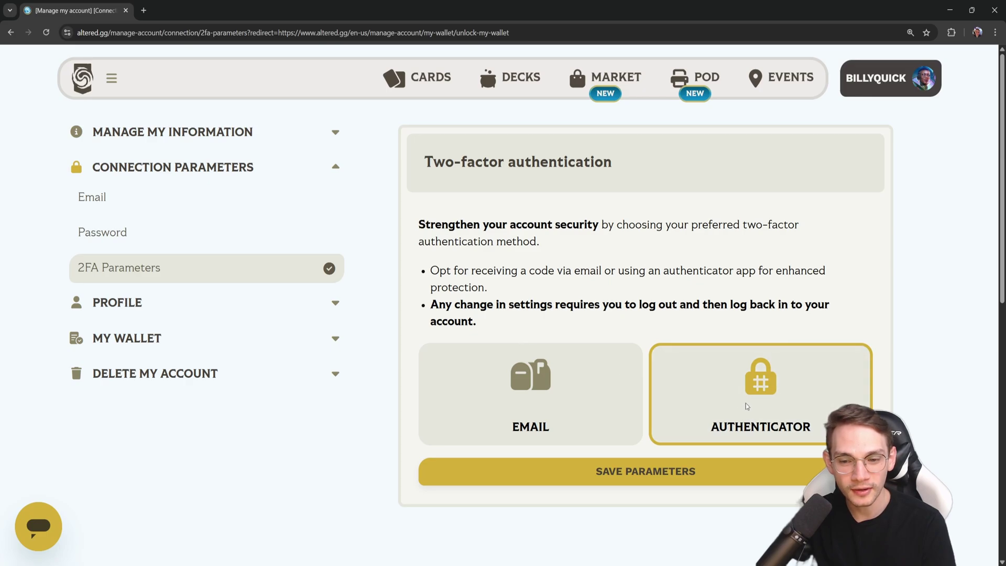
{"action": "left_click", "coordinate": [669, 484]}
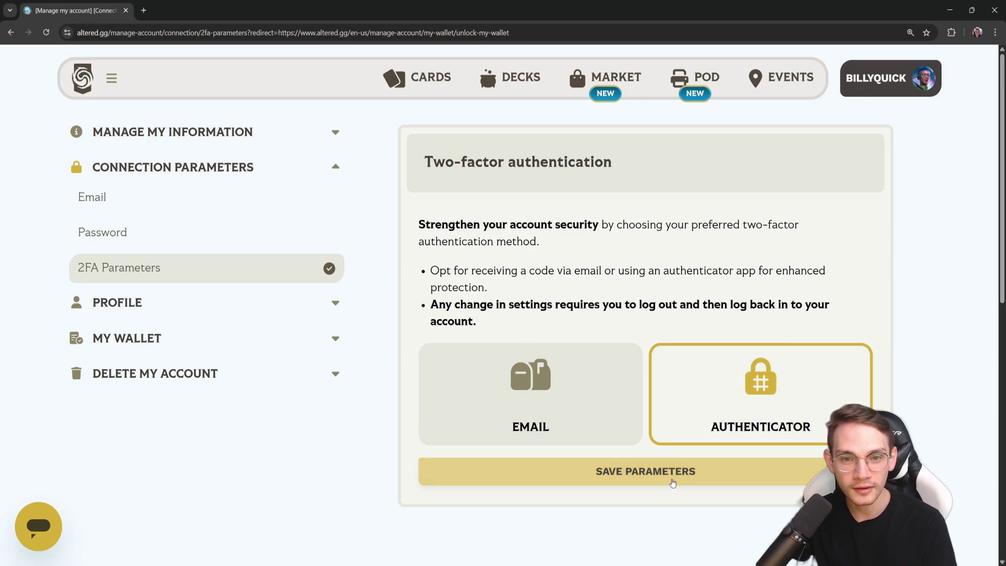
{"action": "left_click", "coordinate": [675, 475]}
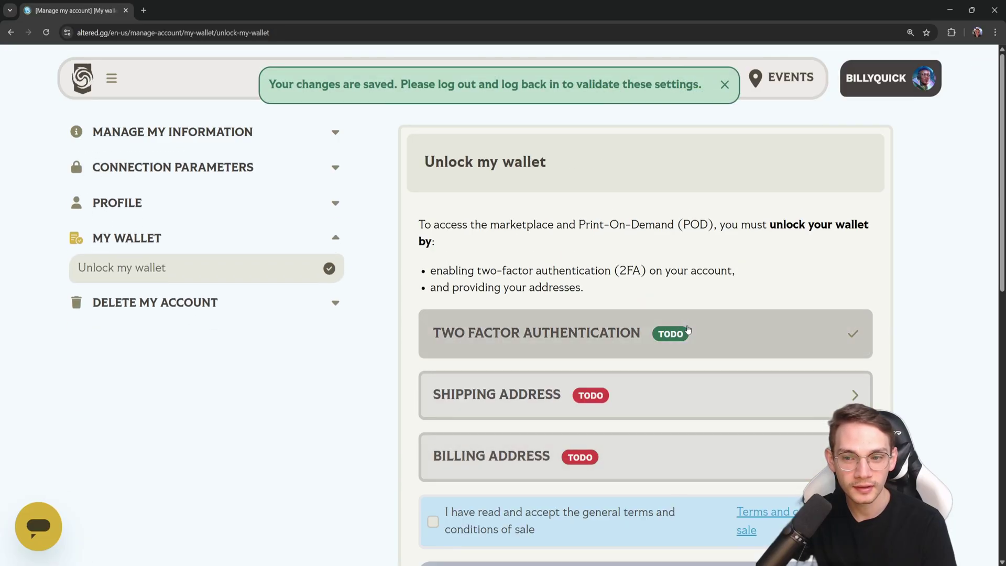
Reopen the two-factor settings, save the Authenticator choice again, and open the account panel
{"action": "scroll", "coordinate": [689, 328], "scroll_direction": "down", "scroll_amount": 3}
{"action": "scroll", "coordinate": [691, 330], "scroll_direction": "up", "scroll_amount": 3}
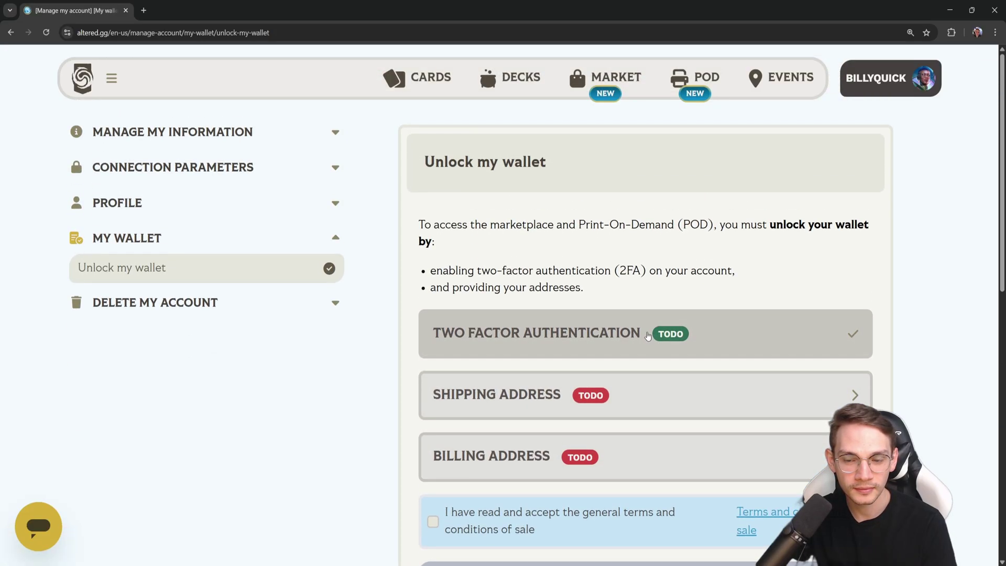
{"action": "left_click", "coordinate": [788, 334]}
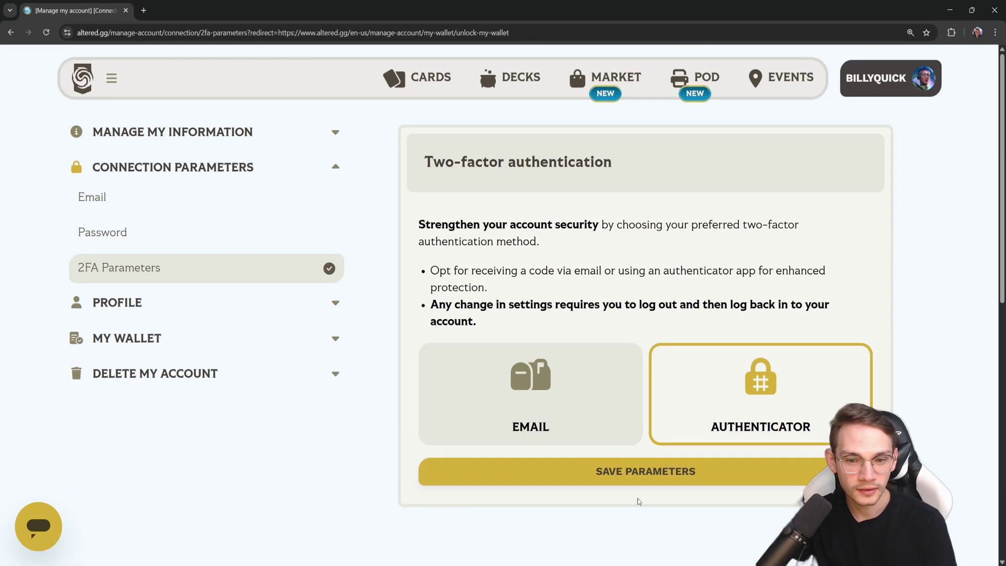
{"action": "left_click", "coordinate": [634, 482]}
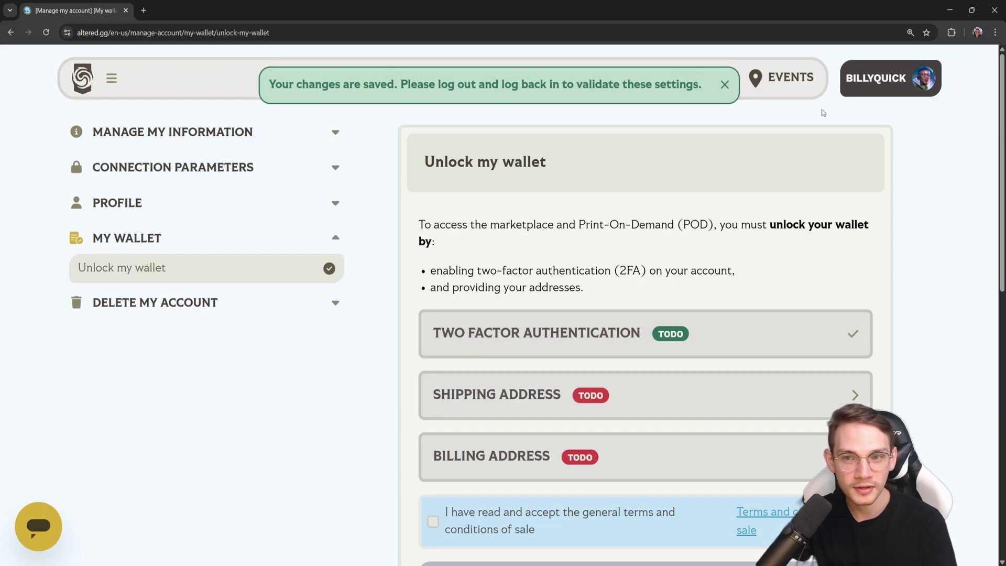
{"action": "scroll", "coordinate": [674, 348], "scroll_direction": "down", "scroll_amount": 2}
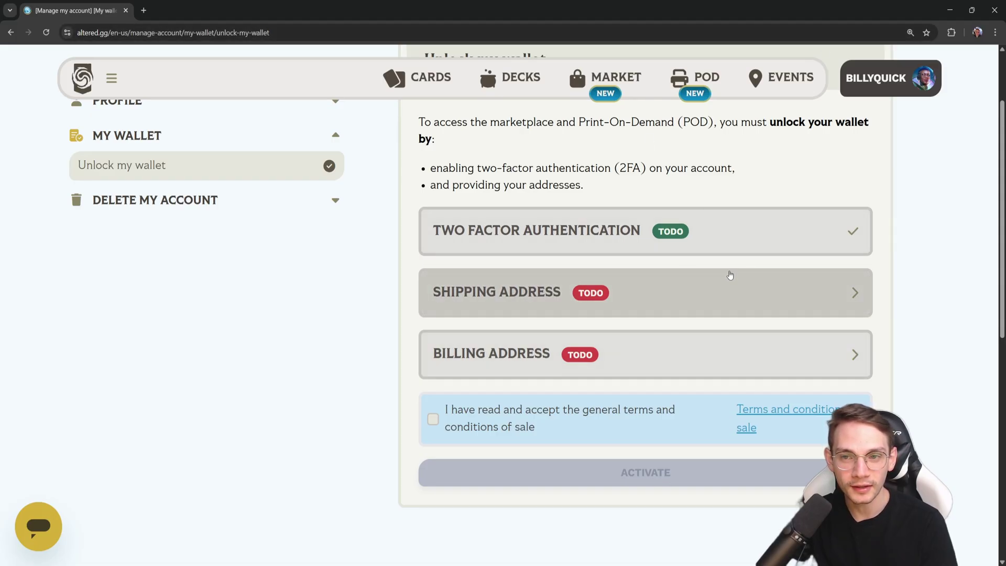
{"action": "left_click", "coordinate": [911, 77]}
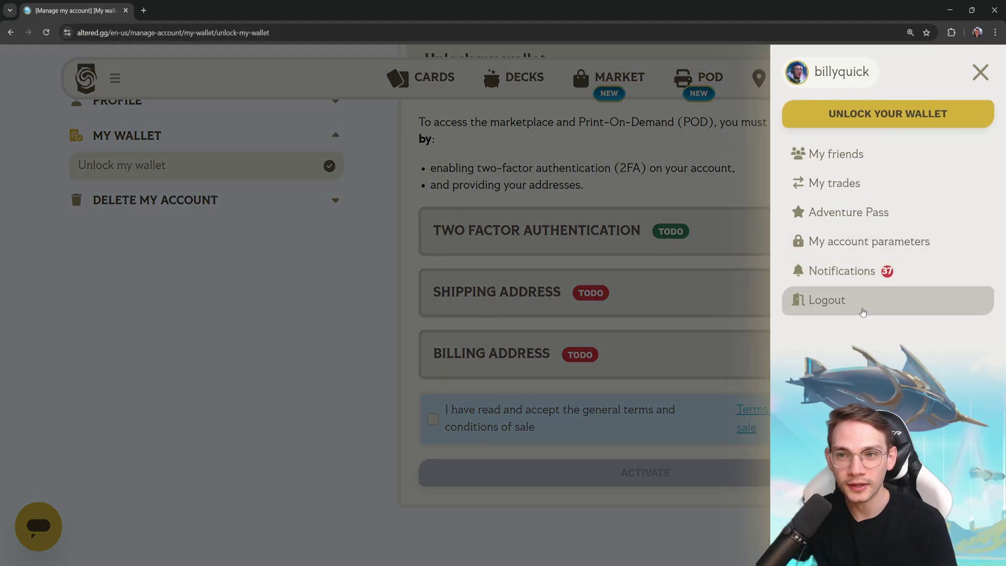
Log out and start entering the authenticator's one-time code
{"action": "left_click", "coordinate": [862, 312]}
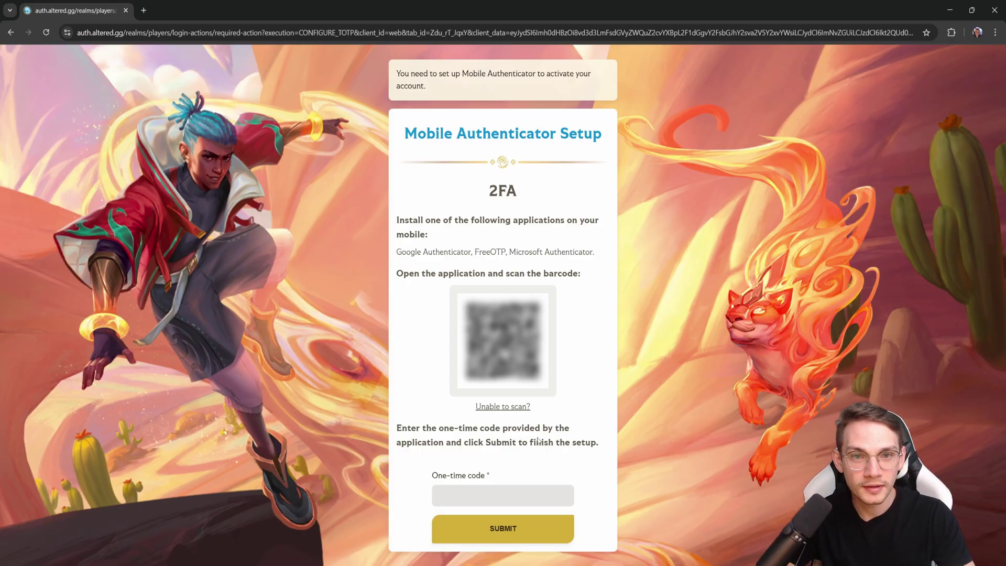
{"action": "left_click", "coordinate": [493, 500]}
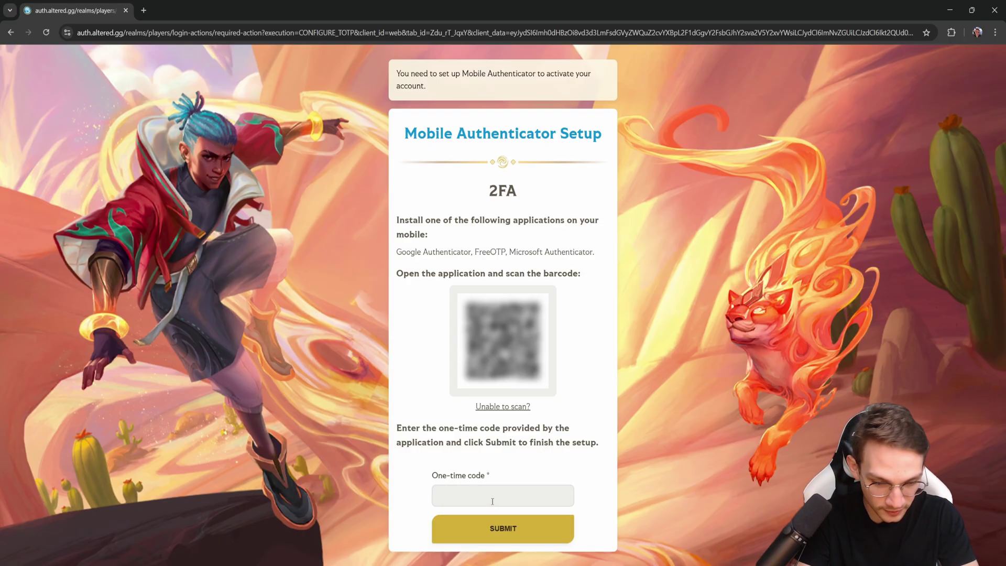
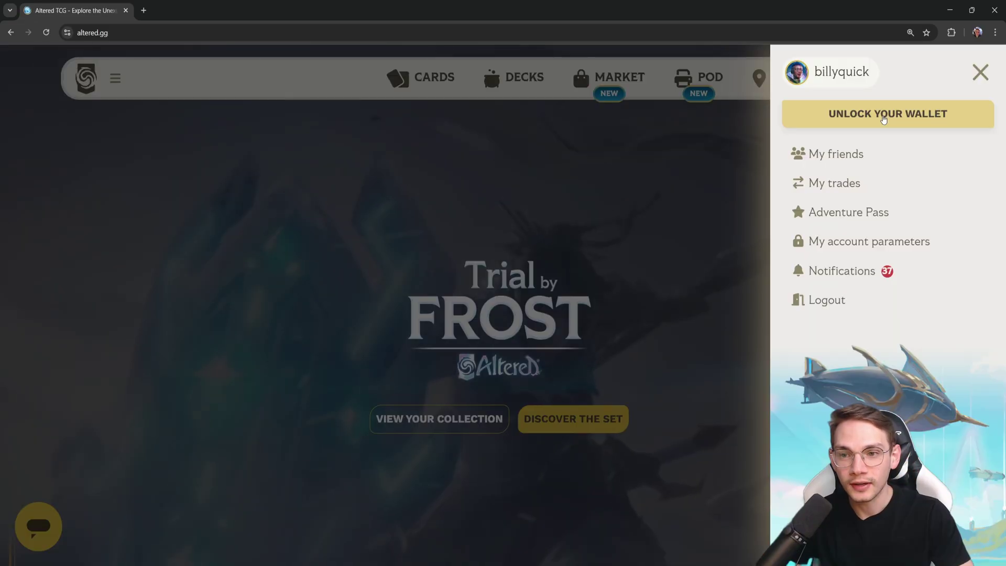
Submit the authenticator one-time code and return to the wallet unlock page
{"action": "left_click", "coordinate": [883, 118]}
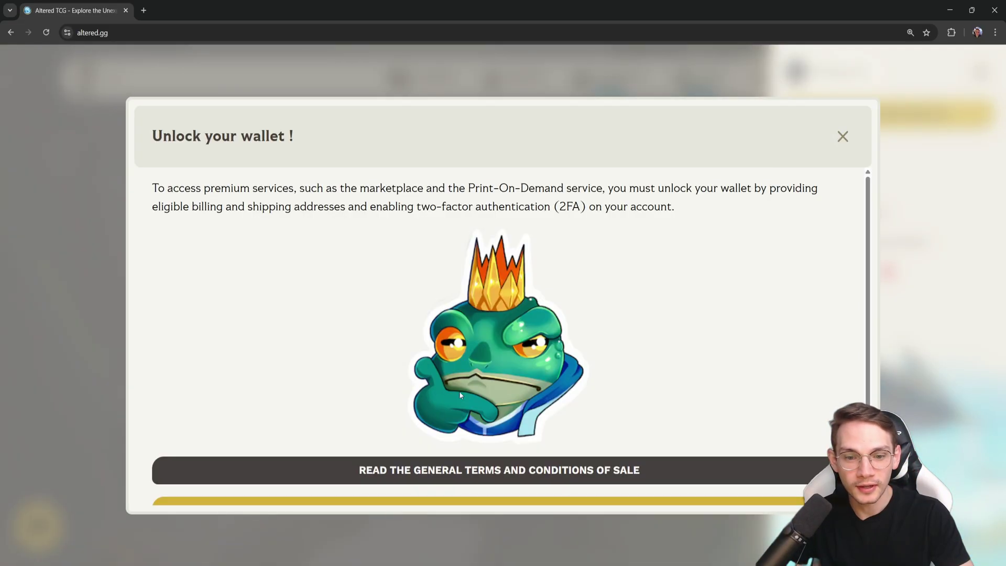
{"action": "scroll", "coordinate": [545, 476], "scroll_direction": "down", "scroll_amount": 2}
{"action": "left_click", "coordinate": [539, 479]}
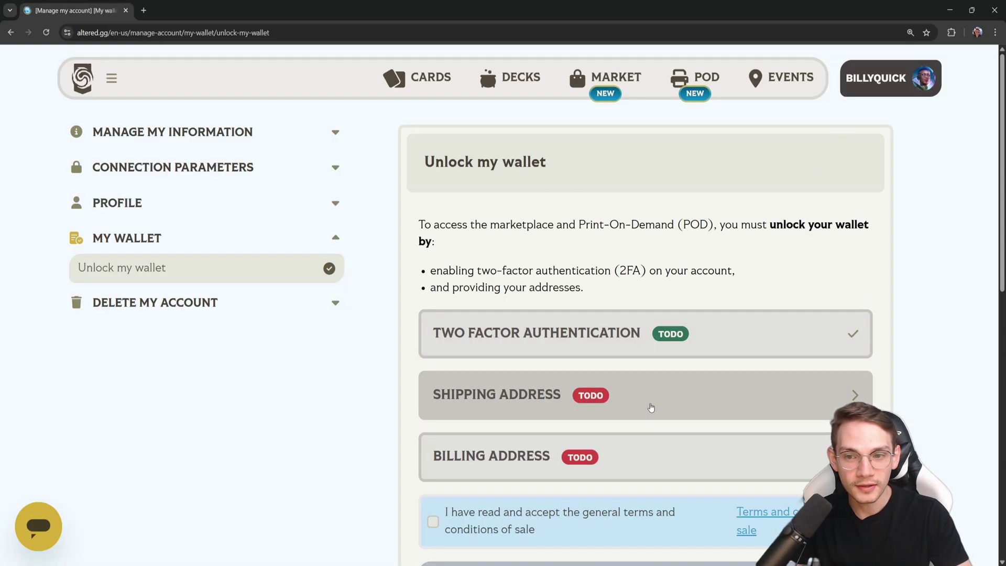
Add a new shipping address with country USA, accept the terms of sale, and activate the wallet
{"action": "left_click", "coordinate": [651, 408]}
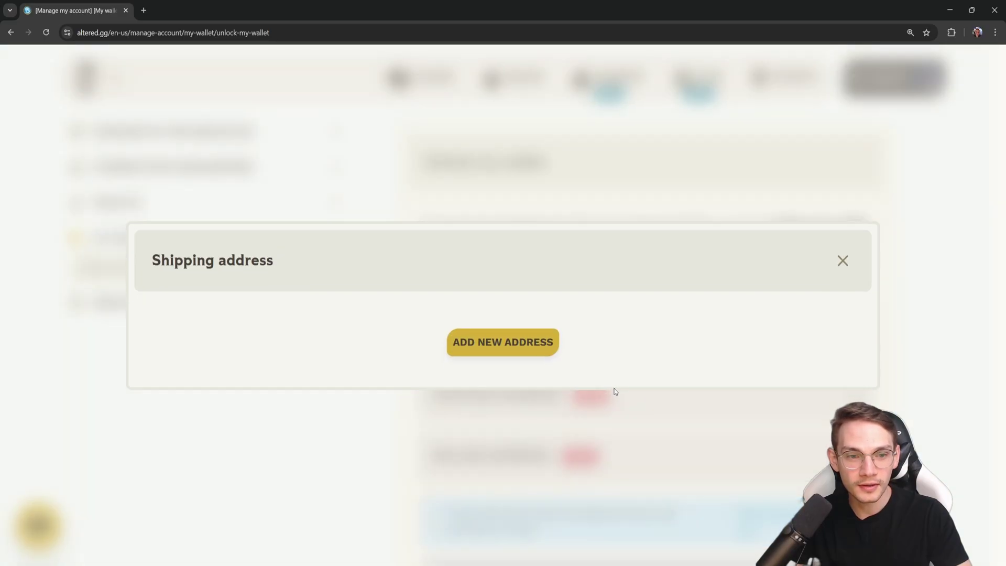
{"action": "left_click", "coordinate": [502, 342]}
{"action": "left_click", "coordinate": [471, 220]}
{"action": "left_click", "coordinate": [507, 260]}
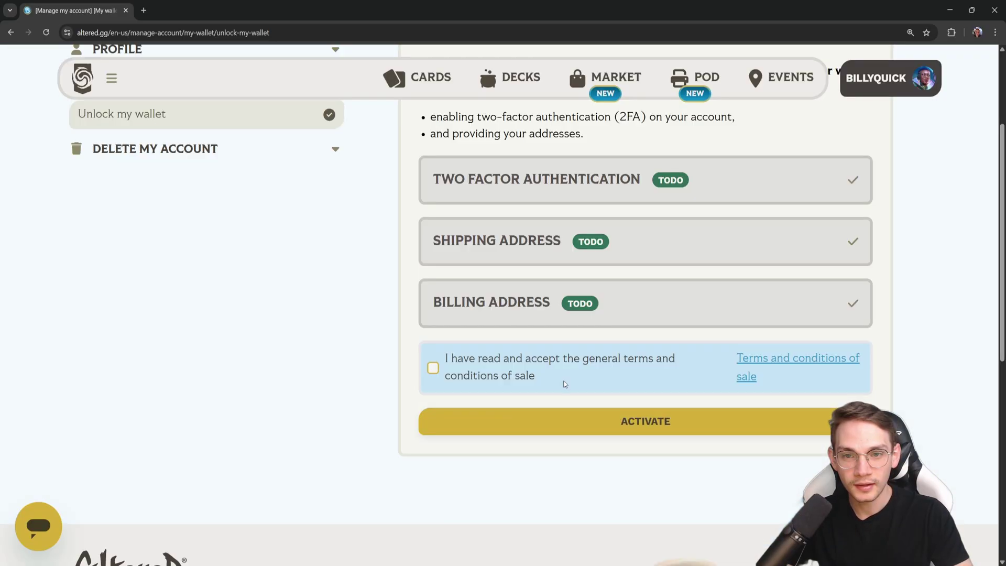
{"action": "scroll", "coordinate": [561, 381], "scroll_direction": "up", "scroll_amount": 2}
{"action": "scroll", "coordinate": [561, 382], "scroll_direction": "down", "scroll_amount": 2}
{"action": "left_click", "coordinate": [433, 369]}
{"action": "left_click", "coordinate": [649, 422]}
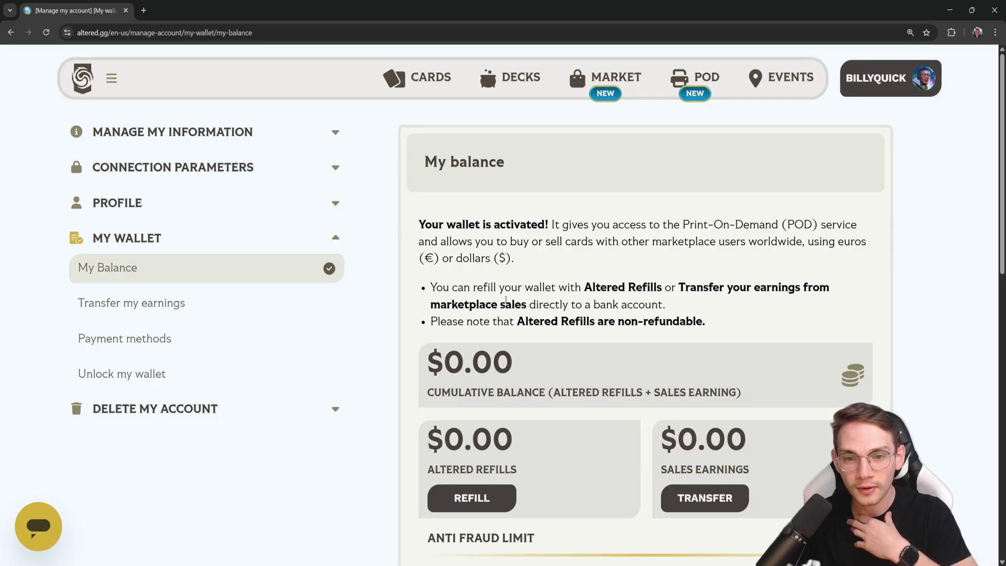
Highlight the My balance notes on marketplace sales, Altered Refills and non-refundable refills
{"action": "left_click_drag", "start_coordinate": [439, 306], "coordinate": [522, 307]}
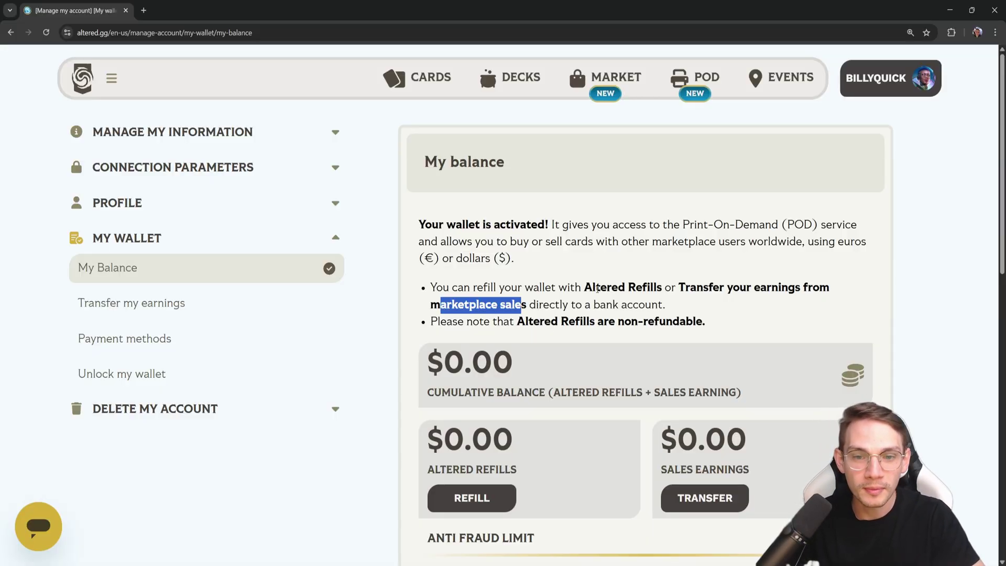
{"action": "left_click_drag", "start_coordinate": [597, 287], "coordinate": [673, 294]}
{"action": "left_click", "coordinate": [662, 299]}
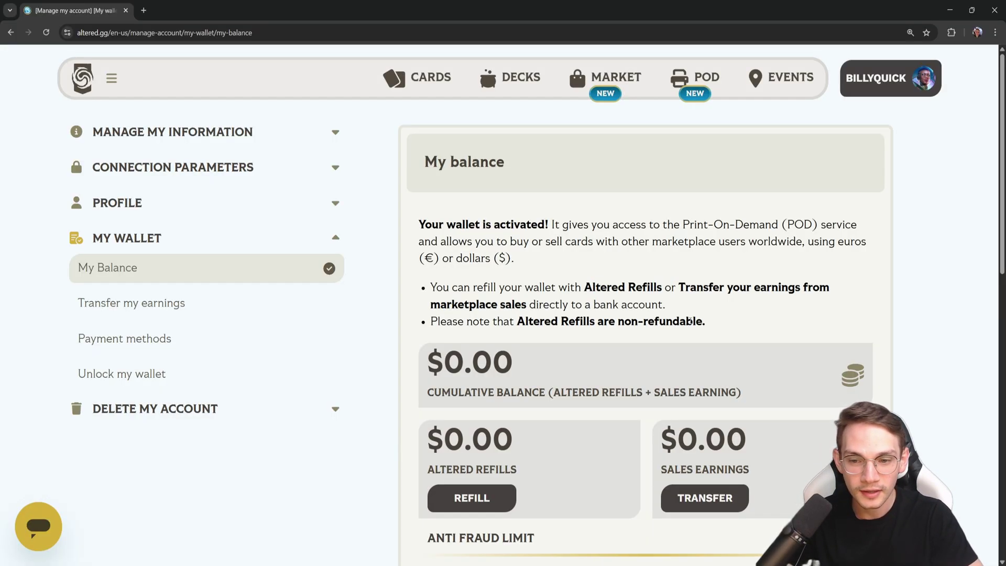
{"action": "scroll", "coordinate": [631, 284], "scroll_direction": "down", "scroll_amount": 1}
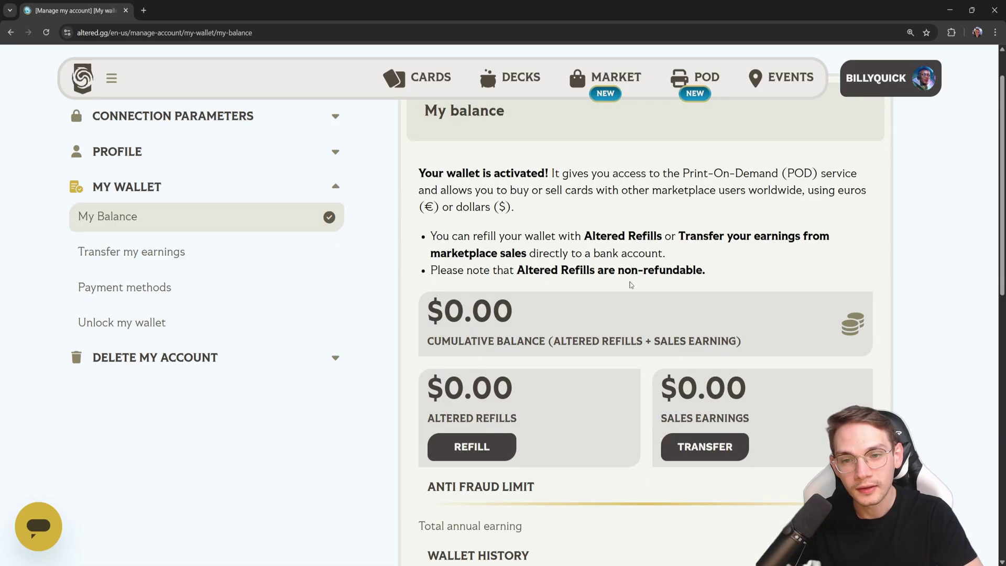
{"action": "triple_click", "coordinate": [692, 270]}
{"action": "left_click", "coordinate": [711, 273]}
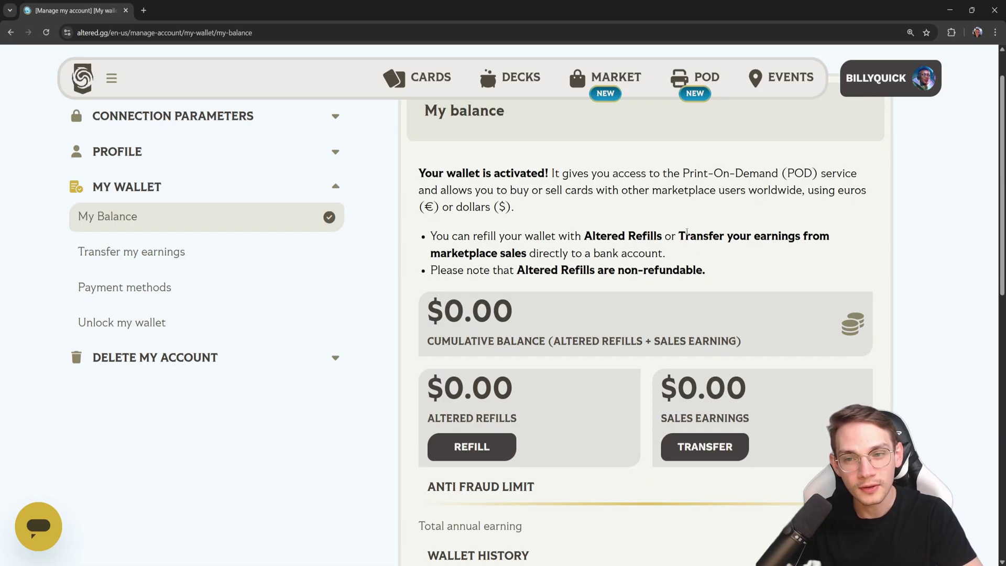
{"action": "left_click_drag", "start_coordinate": [687, 232], "coordinate": [732, 240]}
{"action": "left_click", "coordinate": [730, 247]}
Check the $0.00/$2,000.00 annual earning limit, then return to the top of the page
{"action": "scroll", "coordinate": [713, 259], "scroll_direction": "down", "scroll_amount": 3}
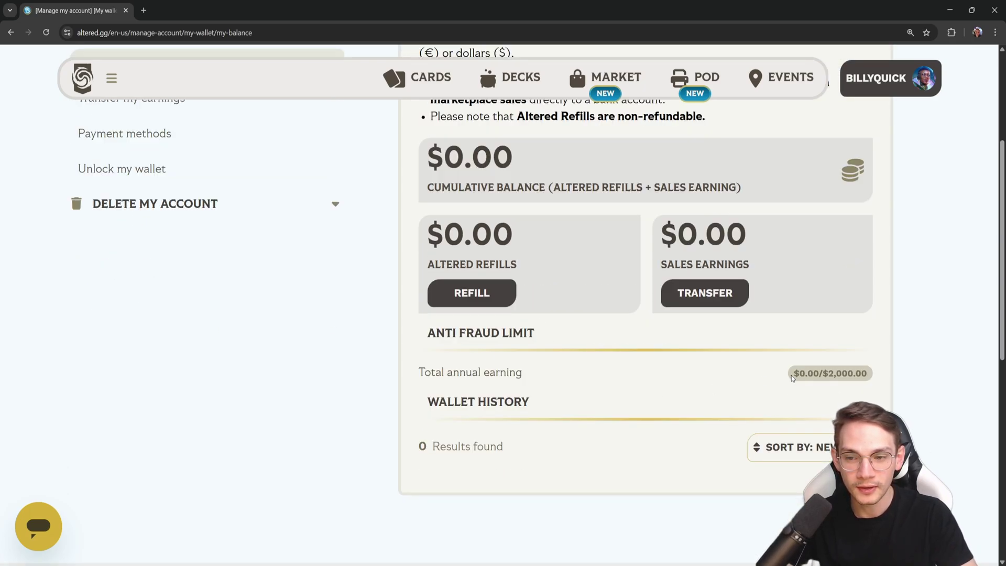
{"action": "left_click_drag", "start_coordinate": [792, 378], "coordinate": [871, 375]}
{"action": "left_click", "coordinate": [871, 375]}
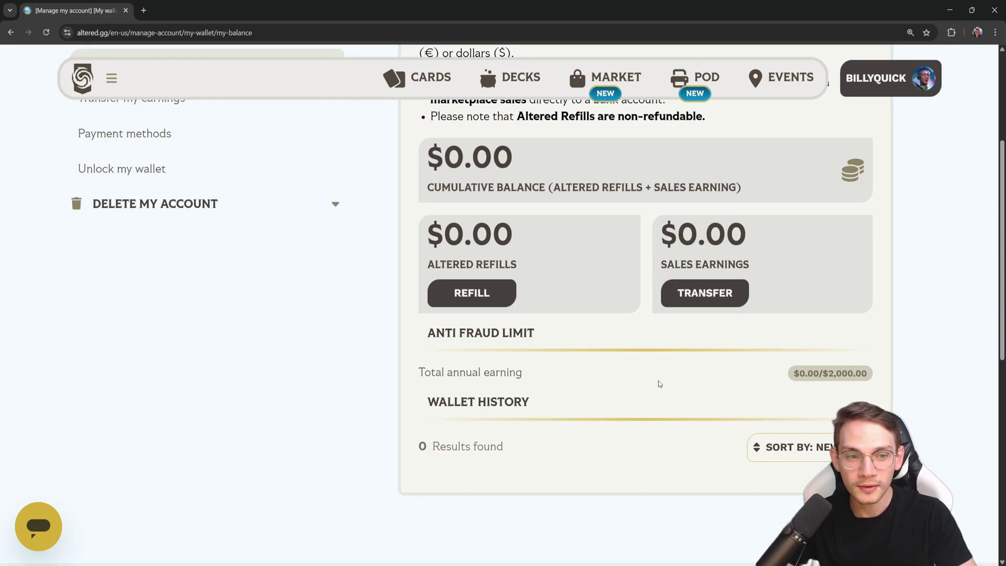
{"action": "scroll", "coordinate": [686, 375], "scroll_direction": "up", "scroll_amount": 1}
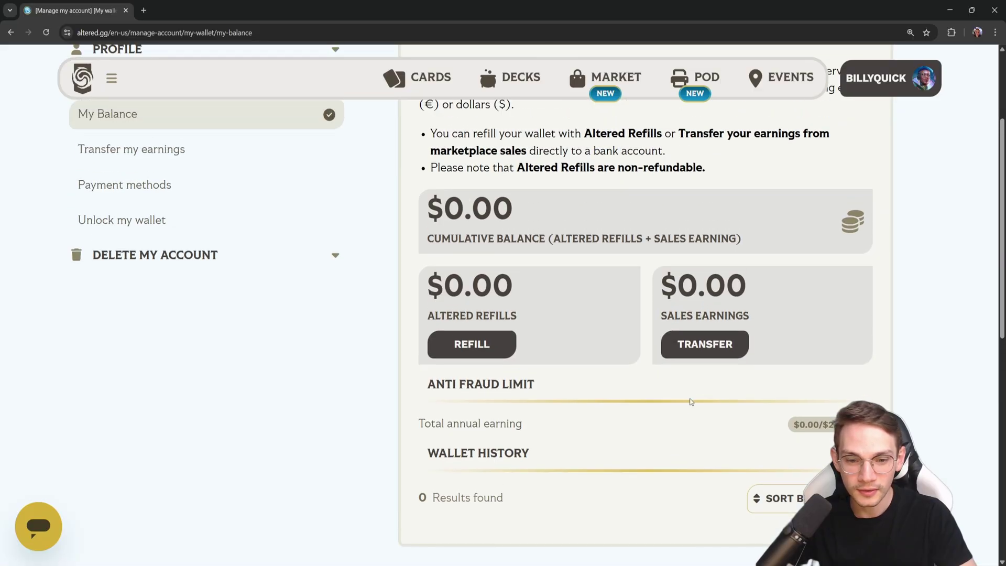
{"action": "scroll", "coordinate": [708, 407], "scroll_direction": "up", "scroll_amount": 3}
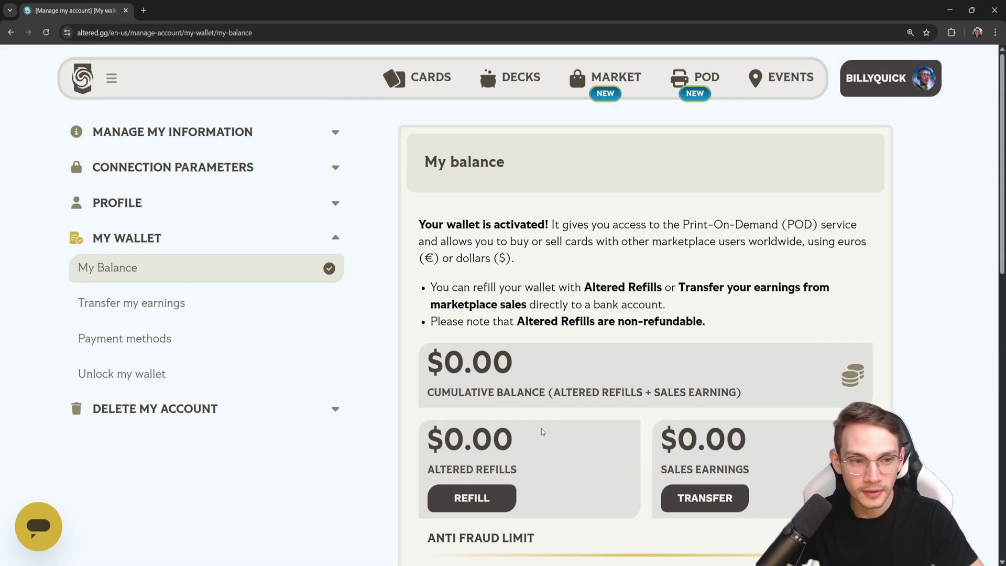
Refill the wallet with a custom amount of 100 and pay with a newly added card
{"action": "left_click", "coordinate": [503, 498]}
{"action": "scroll", "coordinate": [430, 404], "scroll_direction": "down", "scroll_amount": 2}
{"action": "left_click", "coordinate": [313, 430]}
{"action": "type", "text": "100"}
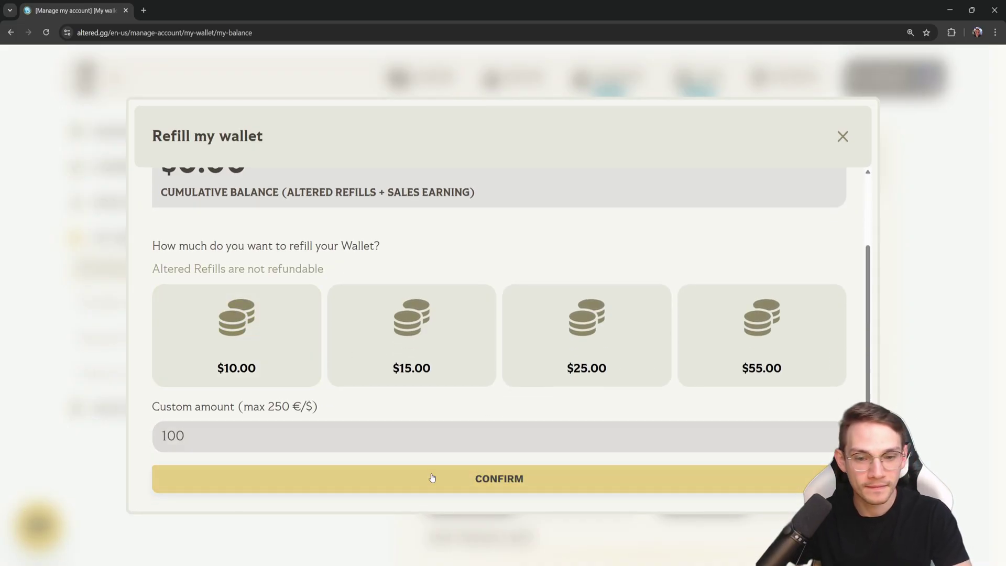
{"action": "left_click", "coordinate": [433, 478]}
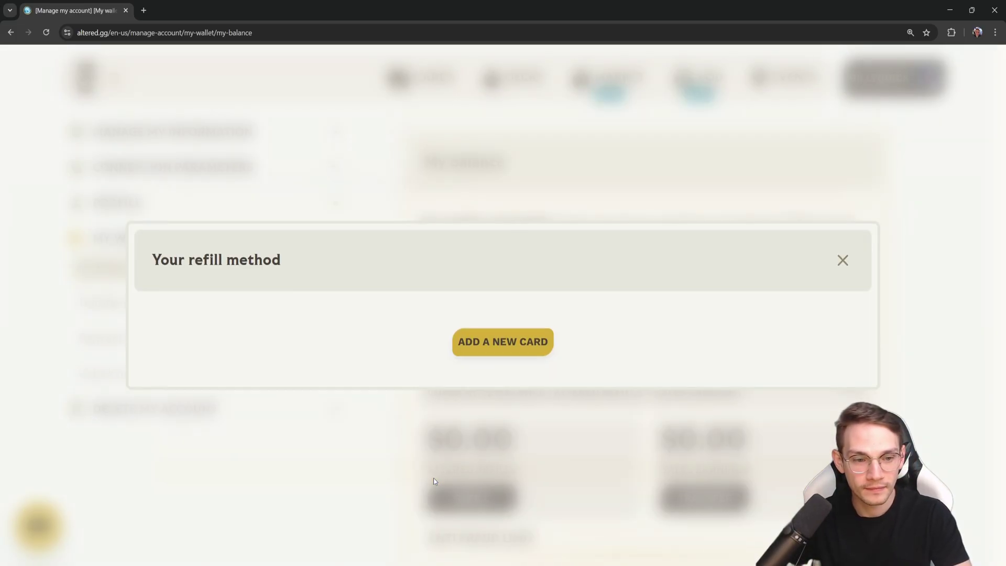
{"action": "left_click", "coordinate": [482, 345]}
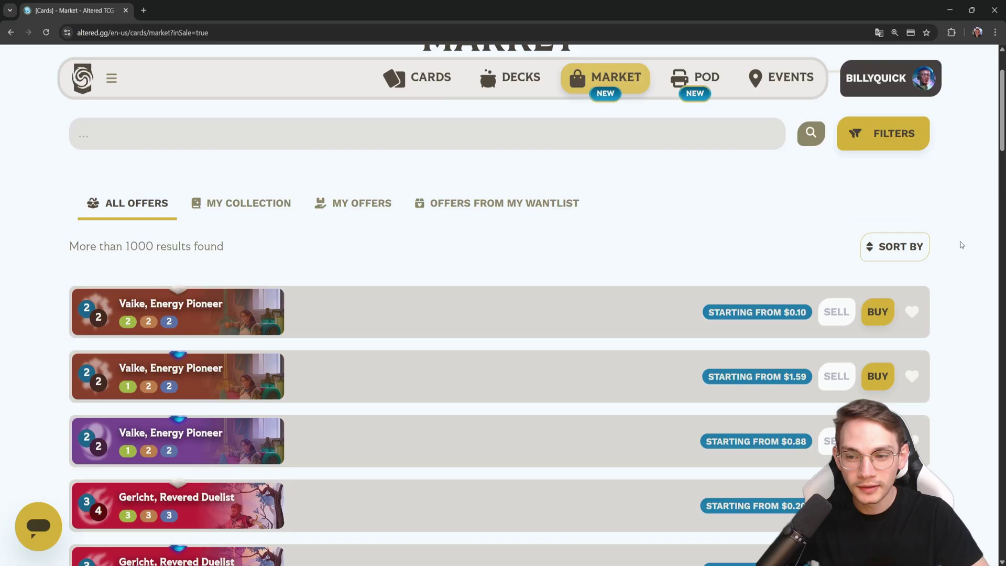
Scroll through the full list of market offers
{"action": "scroll", "coordinate": [956, 247], "scroll_direction": "down", "scroll_amount": 1}
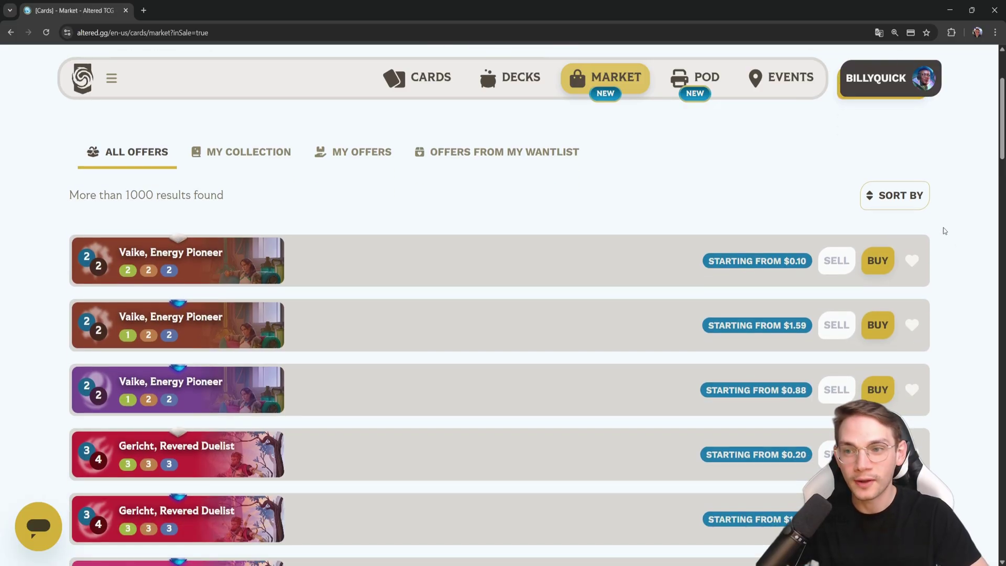
{"action": "scroll", "coordinate": [943, 227], "scroll_direction": "down", "scroll_amount": 6}
{"action": "scroll", "coordinate": [947, 214], "scroll_direction": "down", "scroll_amount": 15}
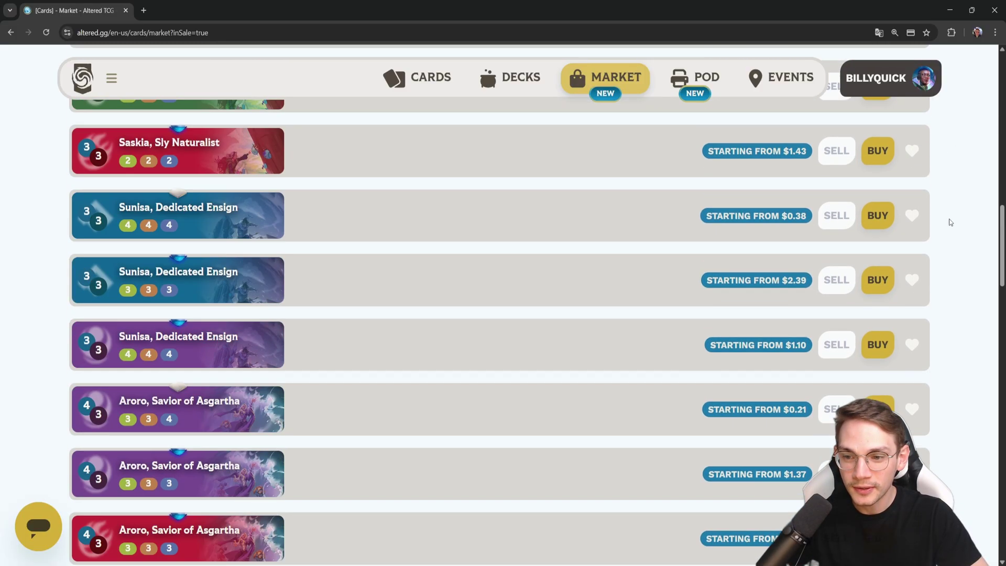
{"action": "left_click_drag", "start_coordinate": [1002, 306], "coordinate": [964, 159]}
{"action": "scroll", "coordinate": [966, 236], "scroll_direction": "down", "scroll_amount": 9}
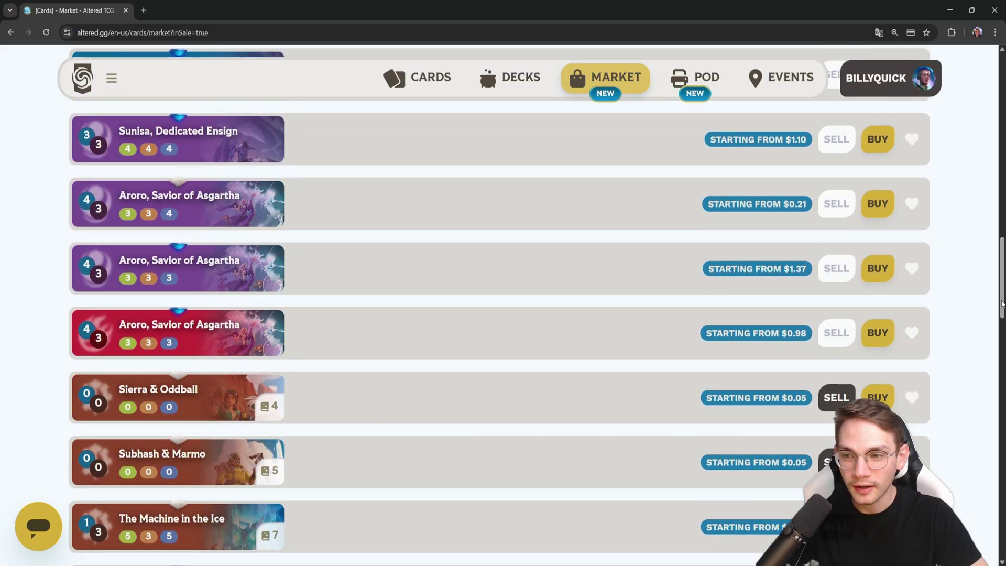
{"action": "scroll", "coordinate": [1001, 304], "scroll_direction": "up", "scroll_amount": 20}
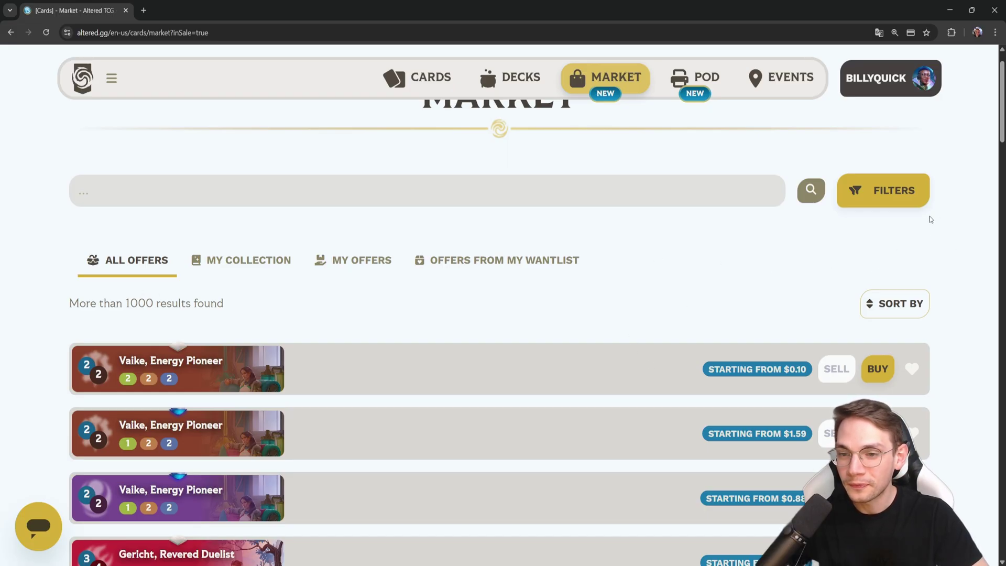
{"action": "scroll", "coordinate": [999, 148], "scroll_direction": "down", "scroll_amount": 20}
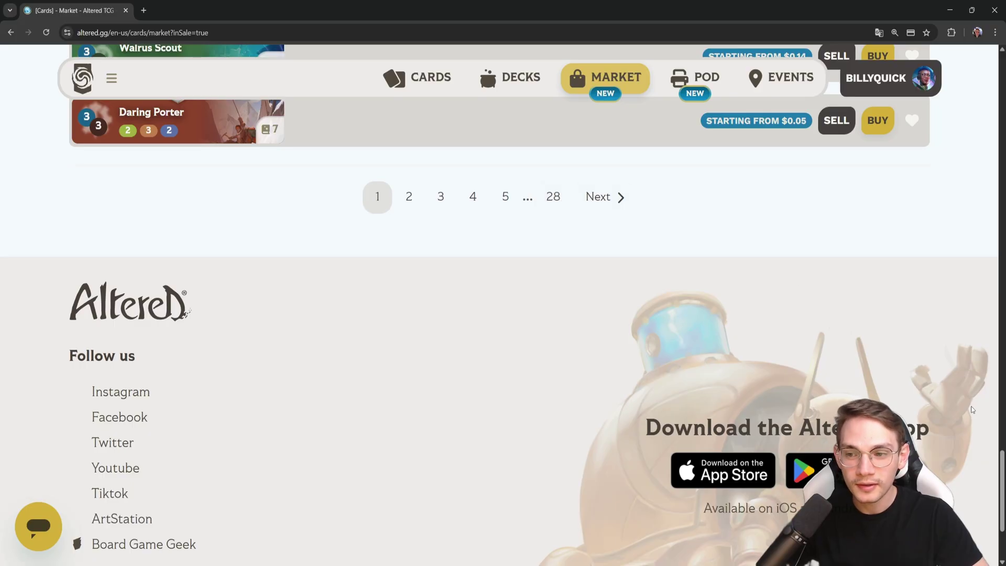
{"action": "scroll", "coordinate": [800, 193], "scroll_direction": "up", "scroll_amount": 20}
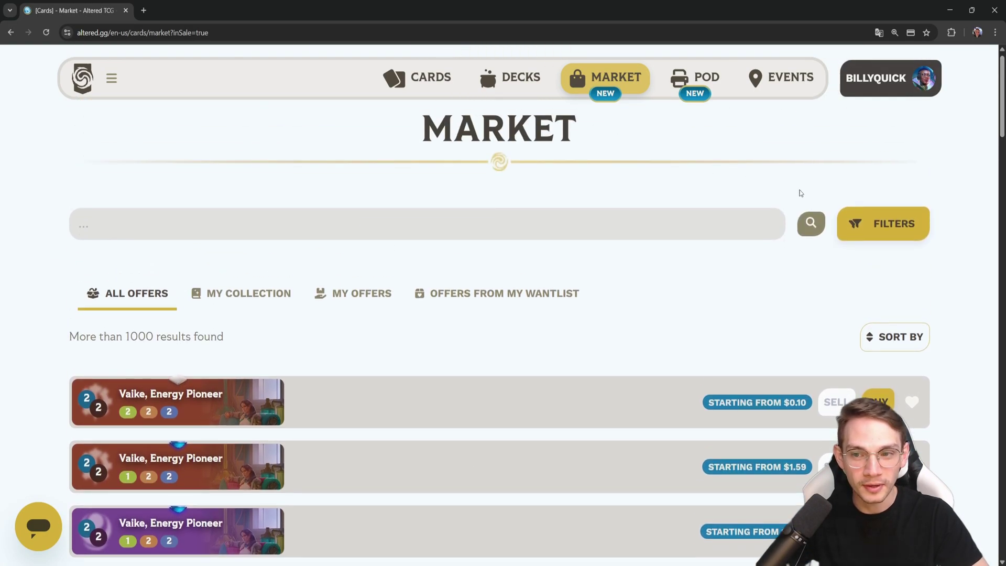
Filter the market to Unique rarity and browse the filtered offers
{"action": "left_click", "coordinate": [890, 227]}
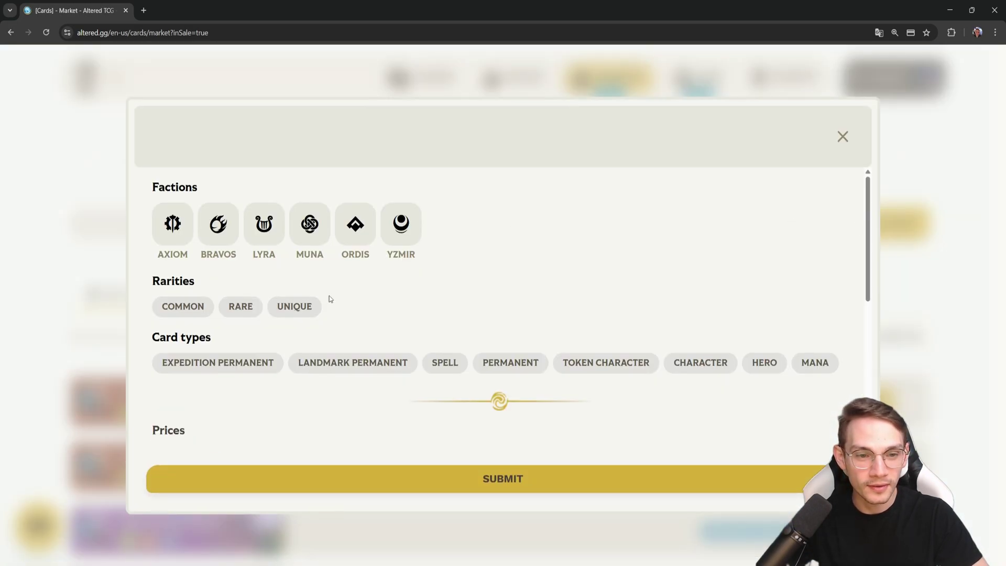
{"action": "left_click", "coordinate": [295, 306]}
{"action": "left_click", "coordinate": [534, 479]}
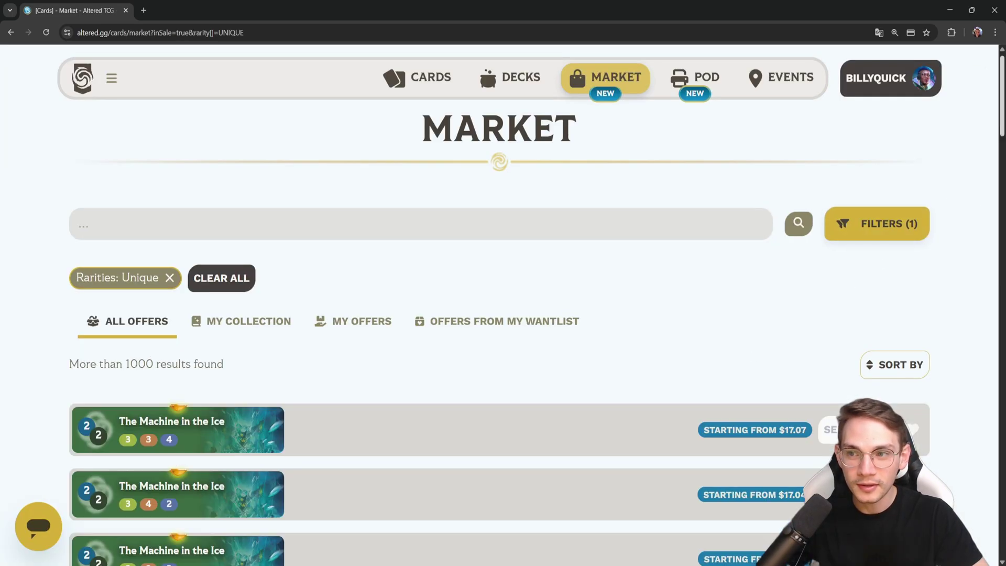
{"action": "scroll", "coordinate": [993, 167], "scroll_direction": "down", "scroll_amount": 6}
{"action": "scroll", "coordinate": [994, 167], "scroll_direction": "down", "scroll_amount": 15}
{"action": "scroll", "coordinate": [984, 309], "scroll_direction": "down", "scroll_amount": 6}
{"action": "scroll", "coordinate": [982, 360], "scroll_direction": "down", "scroll_amount": 8}
{"action": "scroll", "coordinate": [979, 422], "scroll_direction": "down", "scroll_amount": 6}
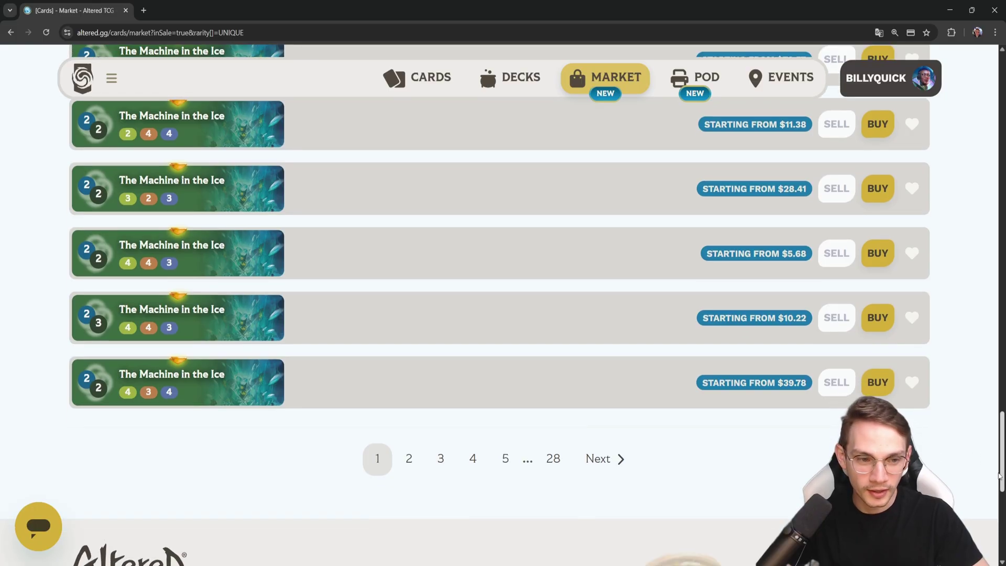
{"action": "scroll", "coordinate": [987, 414], "scroll_direction": "up", "scroll_amount": 8}
{"action": "scroll", "coordinate": [990, 376], "scroll_direction": "up", "scroll_amount": 10}
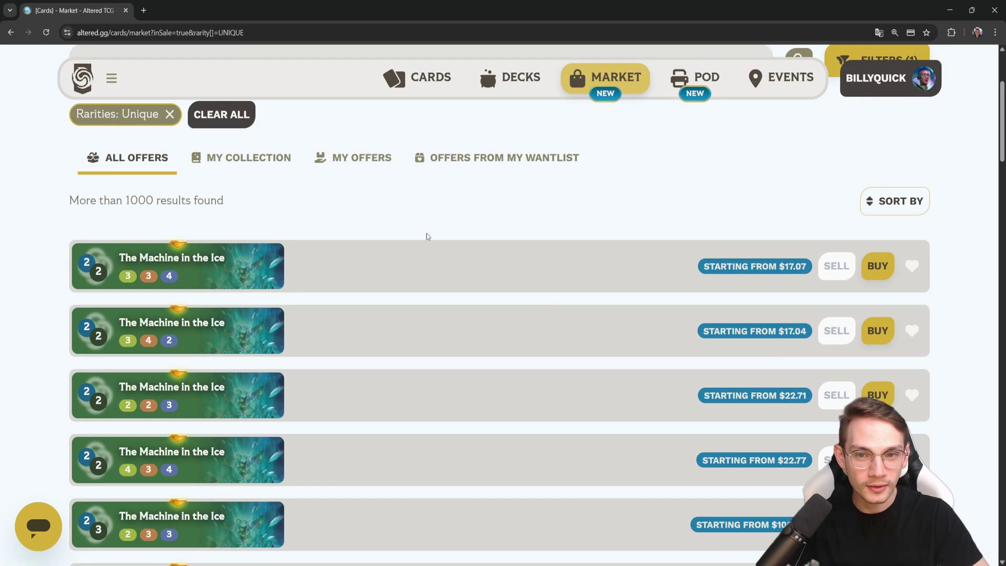
{"action": "scroll", "coordinate": [427, 234], "scroll_direction": "up", "scroll_amount": 1}
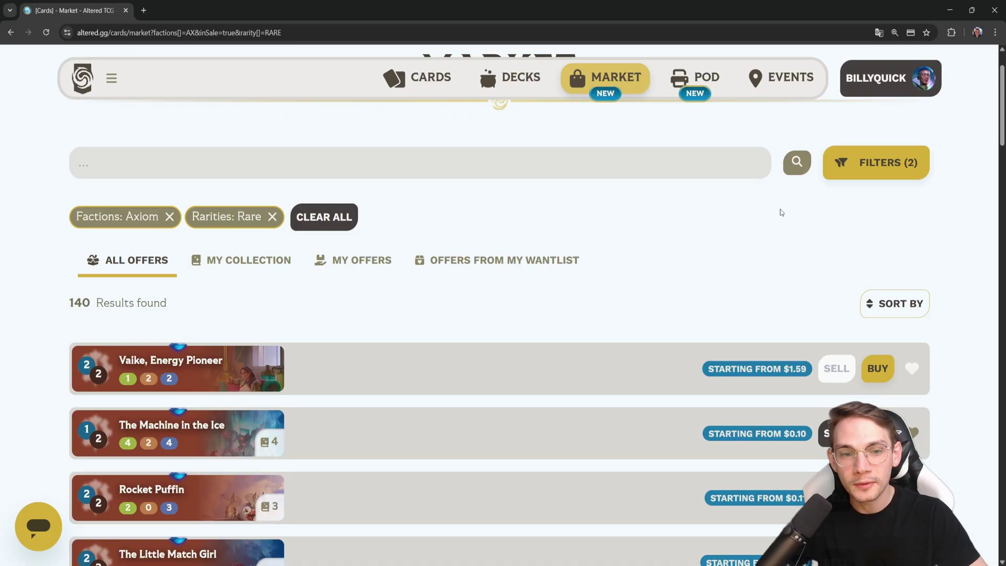
Buy the cheapest Vaike, Energy Pioneer offer at $0.11
{"action": "scroll", "coordinate": [681, 227], "scroll_direction": "down", "scroll_amount": 3}
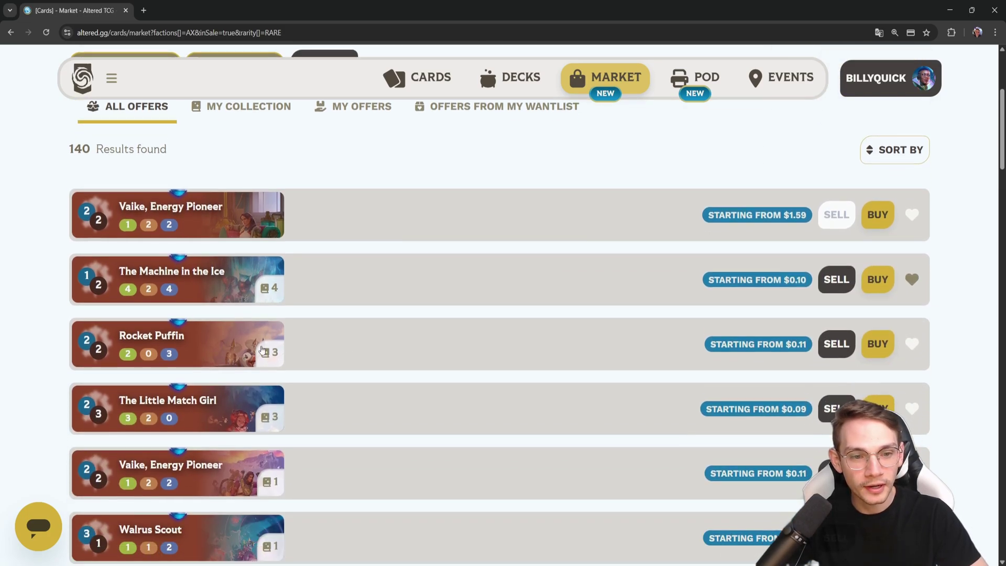
{"action": "scroll", "coordinate": [260, 474], "scroll_direction": "down", "scroll_amount": 3}
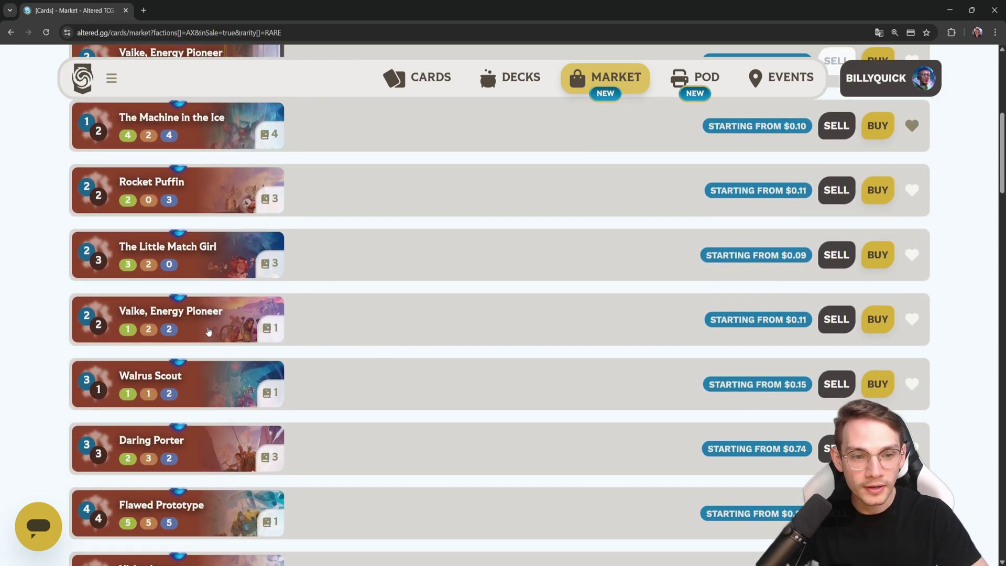
{"action": "scroll", "coordinate": [382, 341], "scroll_direction": "down", "scroll_amount": 1}
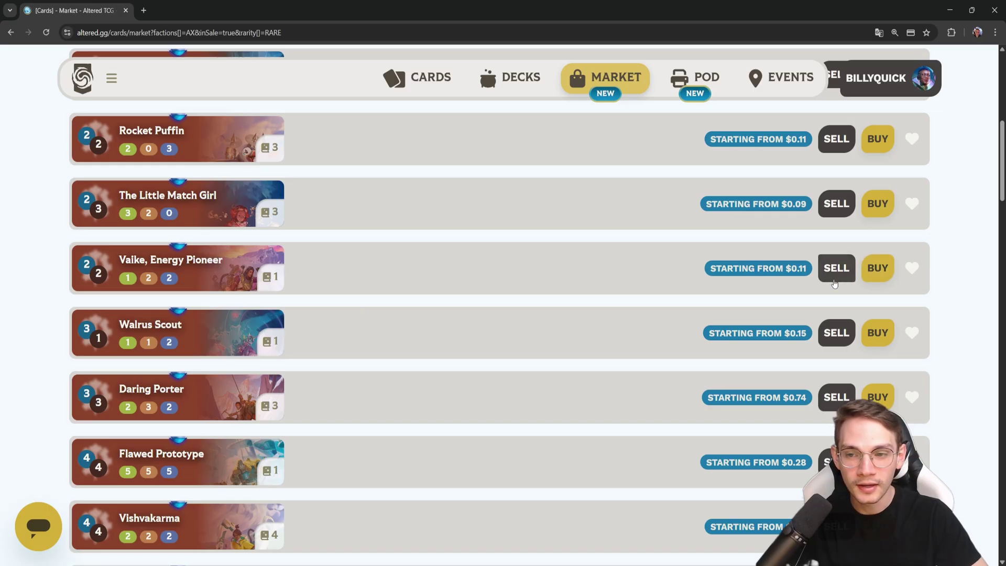
{"action": "left_click", "coordinate": [873, 278]}
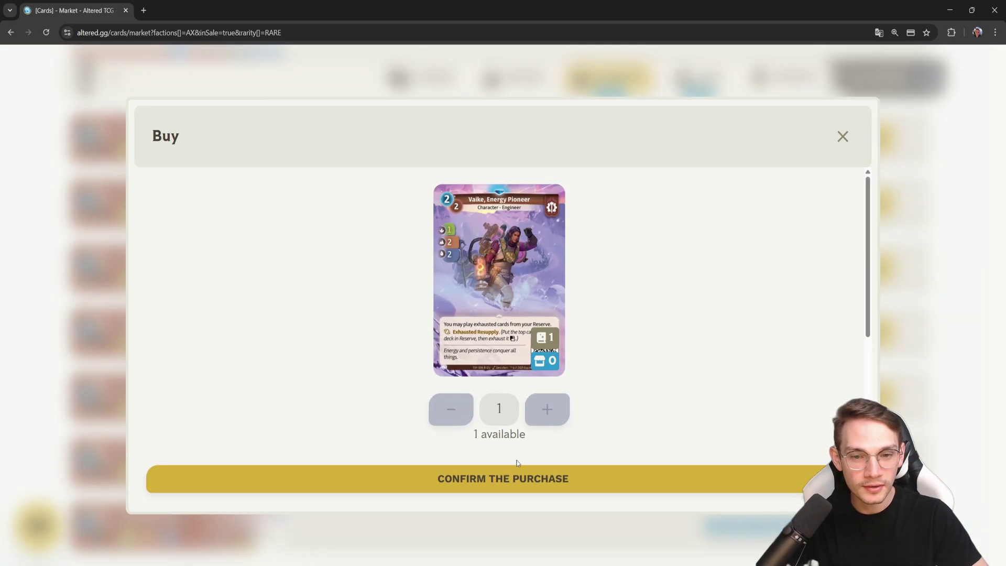
{"action": "left_click", "coordinate": [842, 137]}
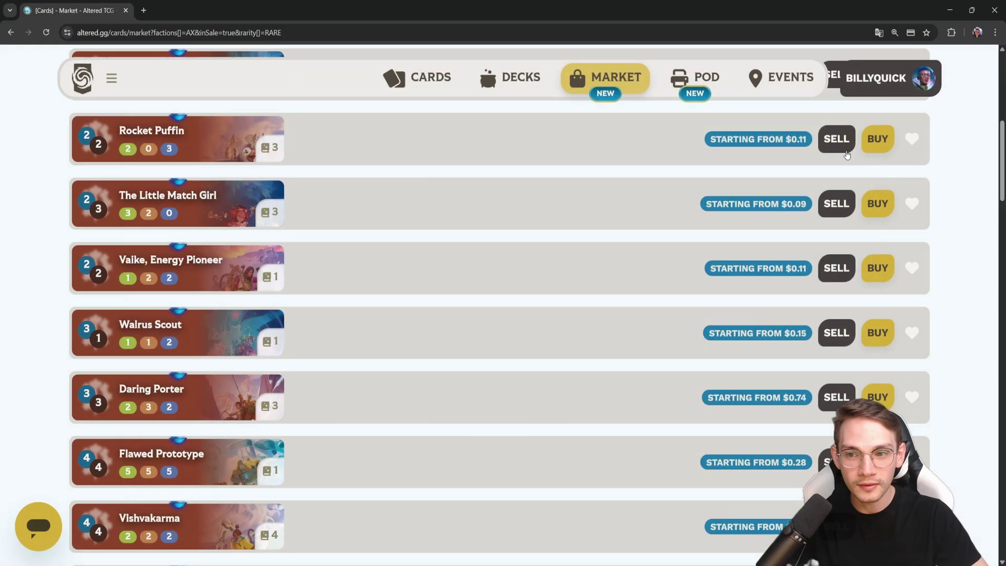
{"action": "left_click", "coordinate": [213, 265]}
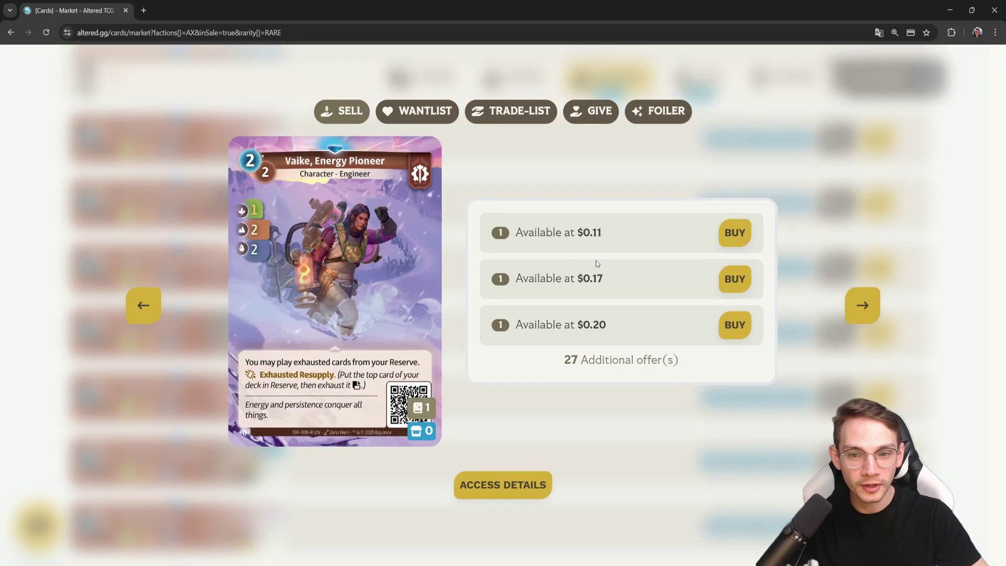
{"action": "left_click", "coordinate": [742, 234]}
{"action": "left_click", "coordinate": [576, 483]}
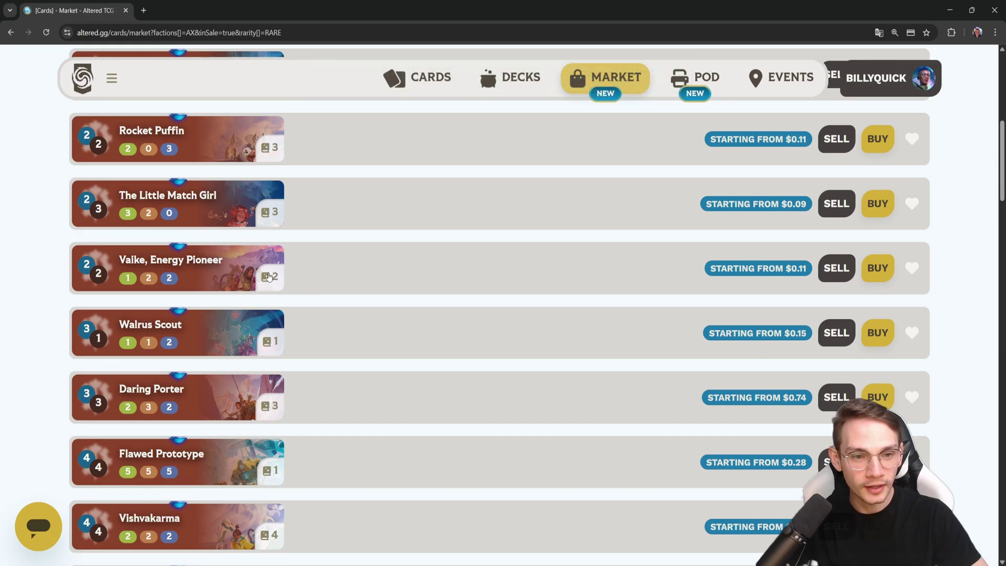
Buy a second Vaike, Energy Pioneer copy at $0.17
{"action": "left_click", "coordinate": [216, 269]}
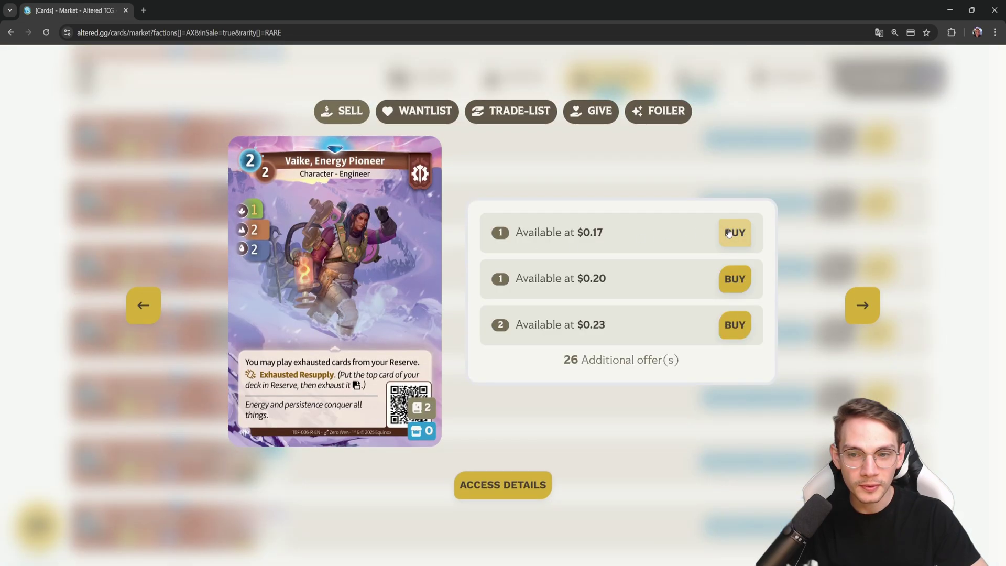
{"action": "left_click", "coordinate": [736, 236]}
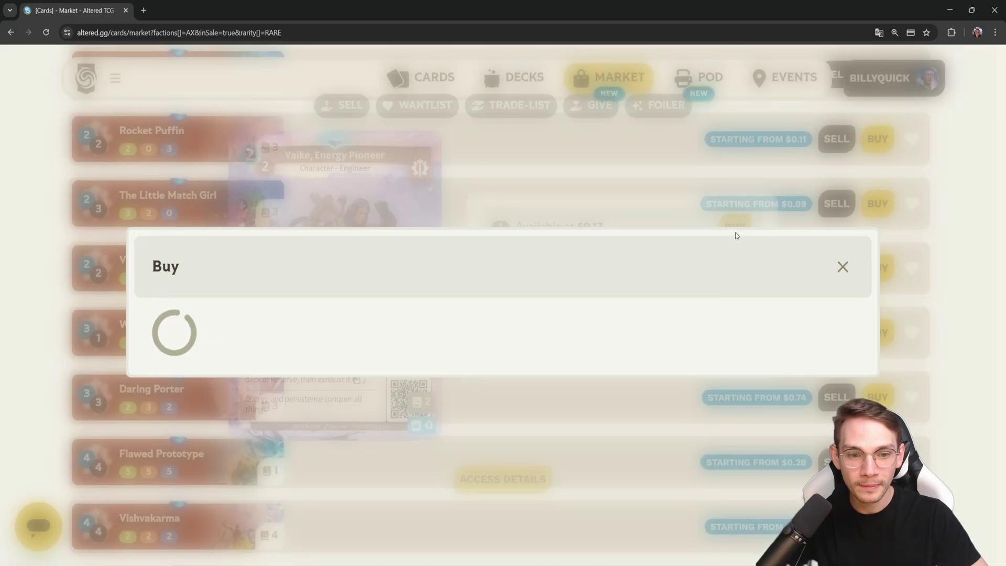
{"action": "left_click", "coordinate": [542, 478]}
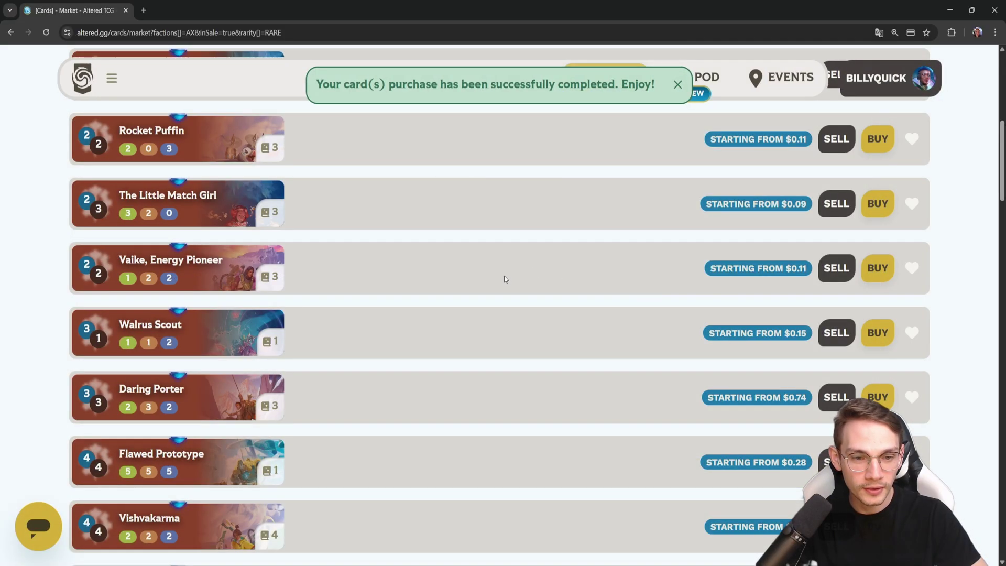
{"action": "scroll", "coordinate": [505, 279], "scroll_direction": "down", "scroll_amount": 1}
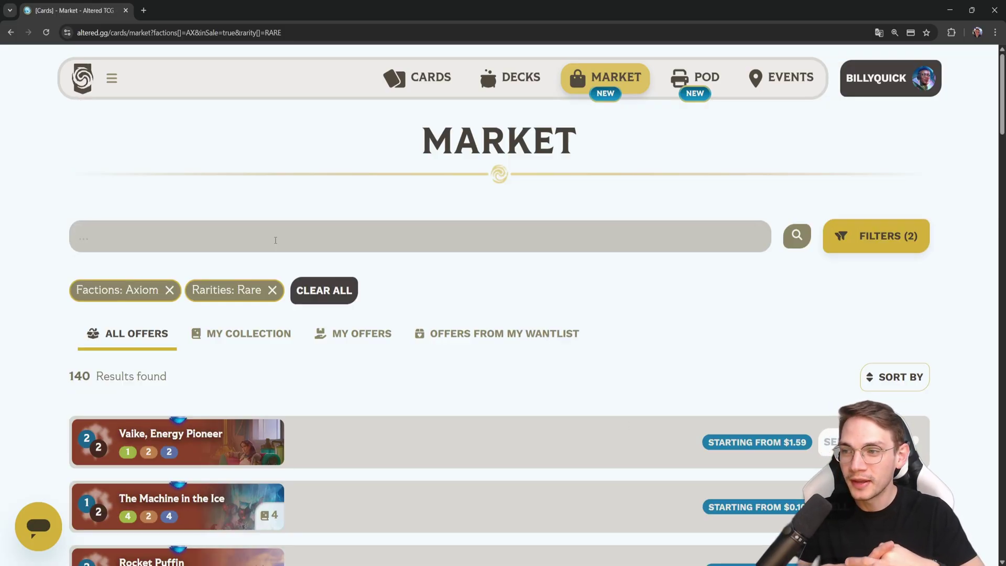
Replace the Axiom and Rare filters with Yzmir faction and Unique rarity
{"action": "left_click", "coordinate": [168, 291]}
{"action": "left_click", "coordinate": [157, 291]}
{"action": "left_click", "coordinate": [885, 242]}
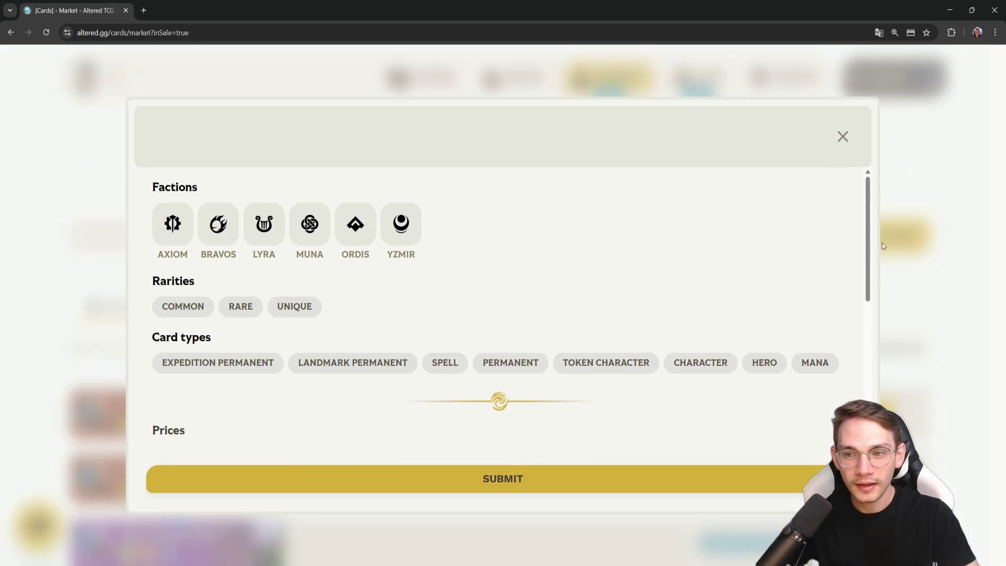
{"action": "left_click", "coordinate": [291, 313]}
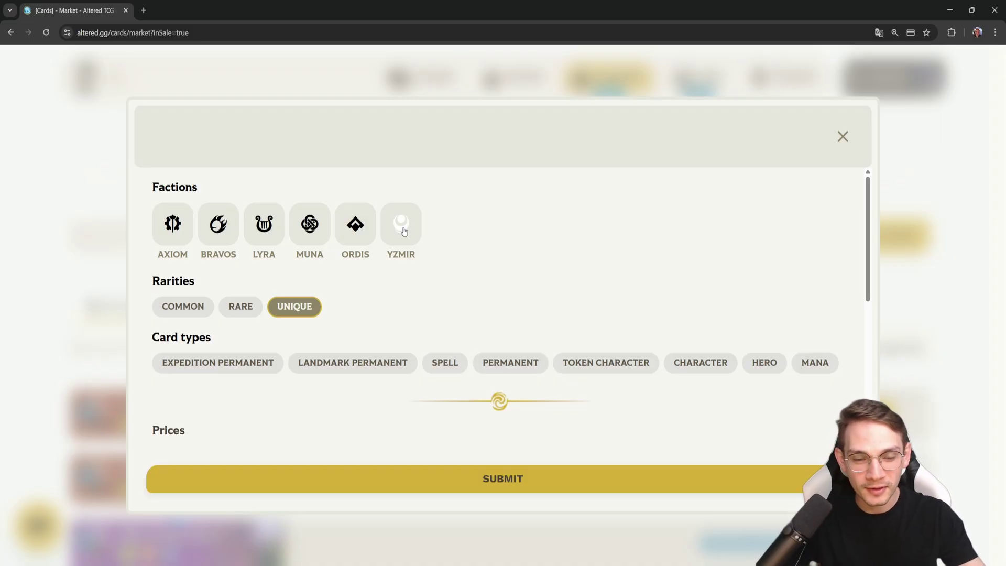
{"action": "left_click", "coordinate": [404, 231]}
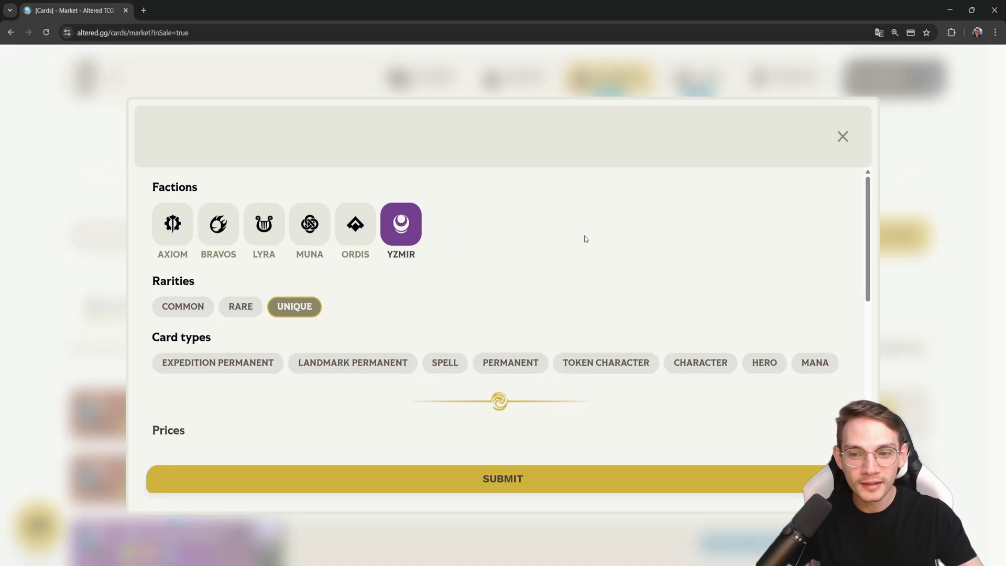
{"action": "left_click", "coordinate": [529, 478]}
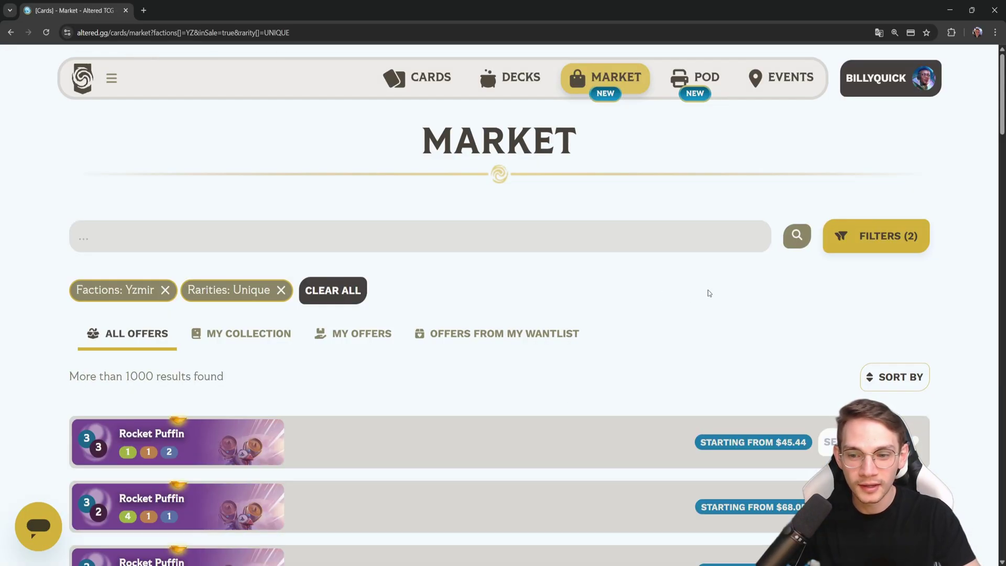
Add a maximum price filter of $20
{"action": "left_click", "coordinate": [869, 239]}
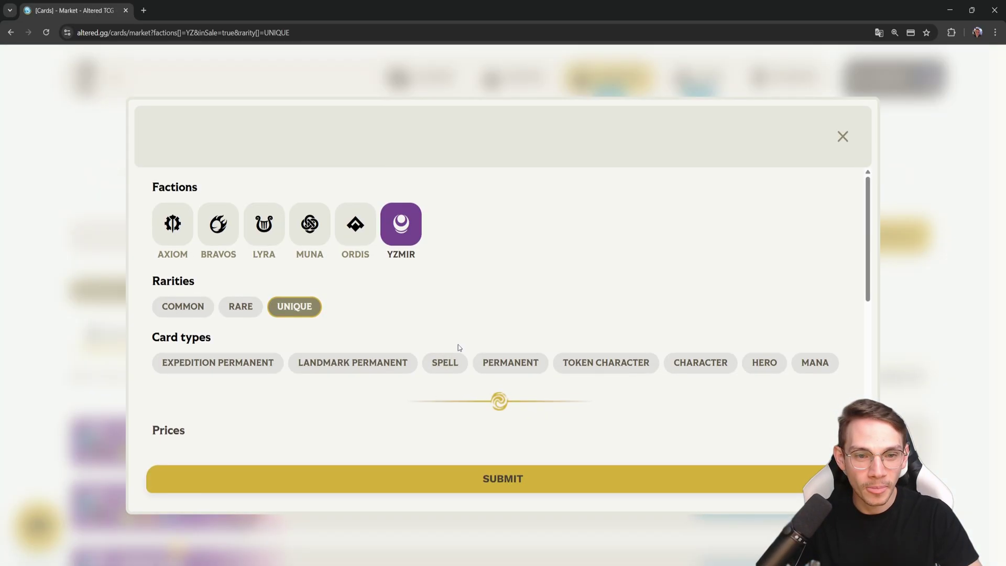
{"action": "scroll", "coordinate": [451, 342], "scroll_direction": "down", "scroll_amount": 2}
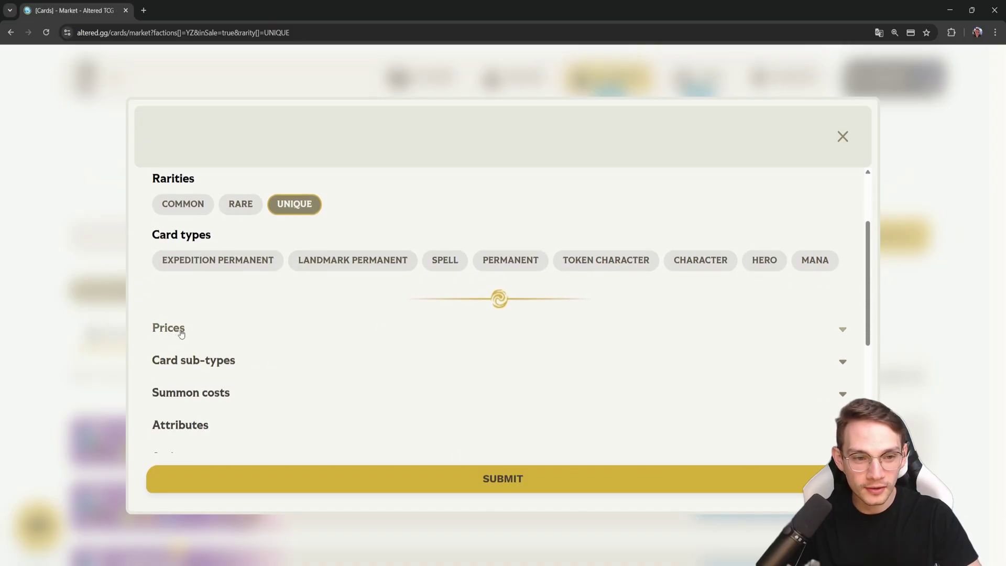
{"action": "left_click", "coordinate": [180, 329]}
{"action": "left_click", "coordinate": [239, 377]}
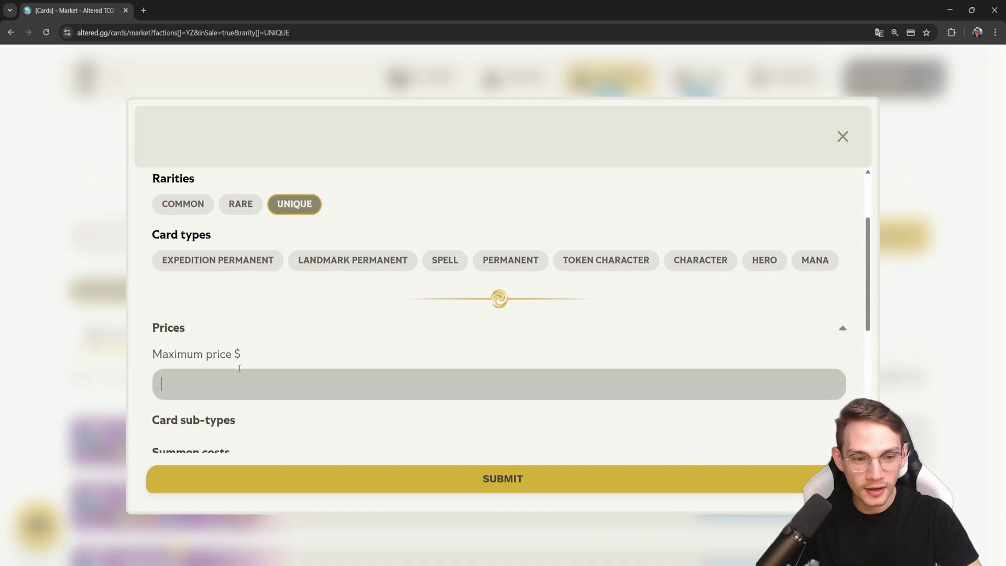
{"action": "type", "text": "20"}
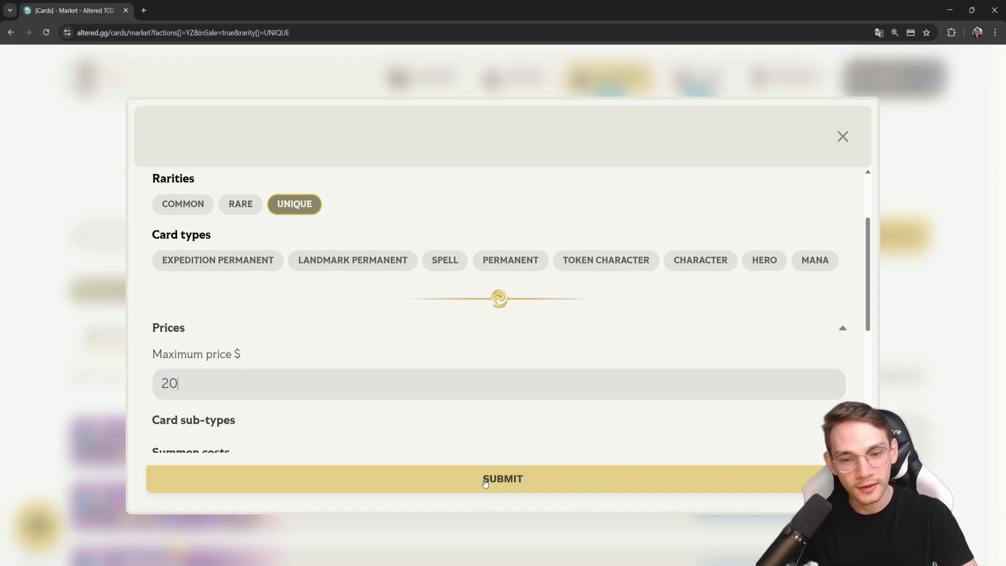
{"action": "left_click", "coordinate": [483, 478]}
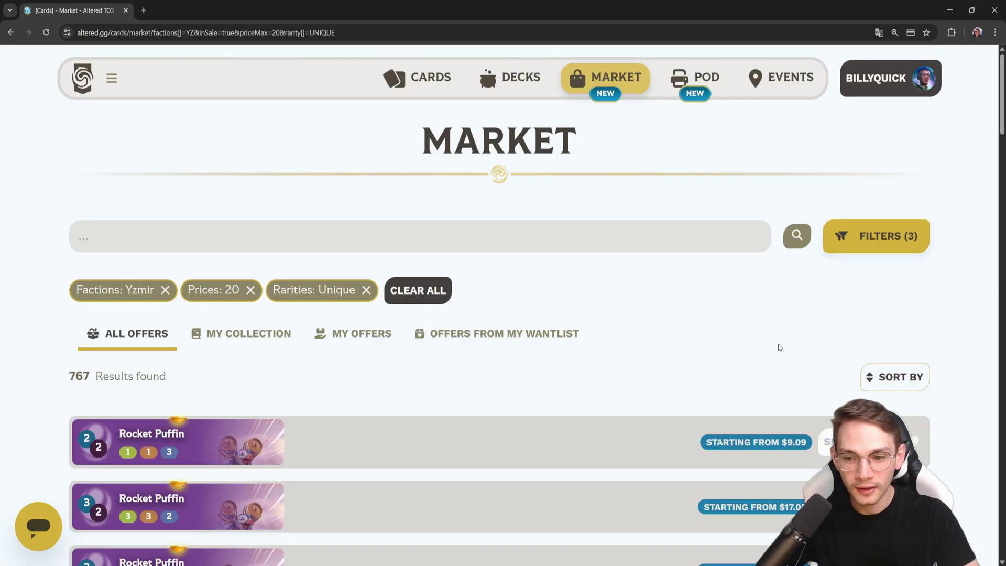
Sort the 767 Yzmir Unique results by price, lowest first
{"action": "scroll", "coordinate": [777, 345], "scroll_direction": "down", "scroll_amount": 5}
{"action": "scroll", "coordinate": [499, 331], "scroll_direction": "down", "scroll_amount": 7}
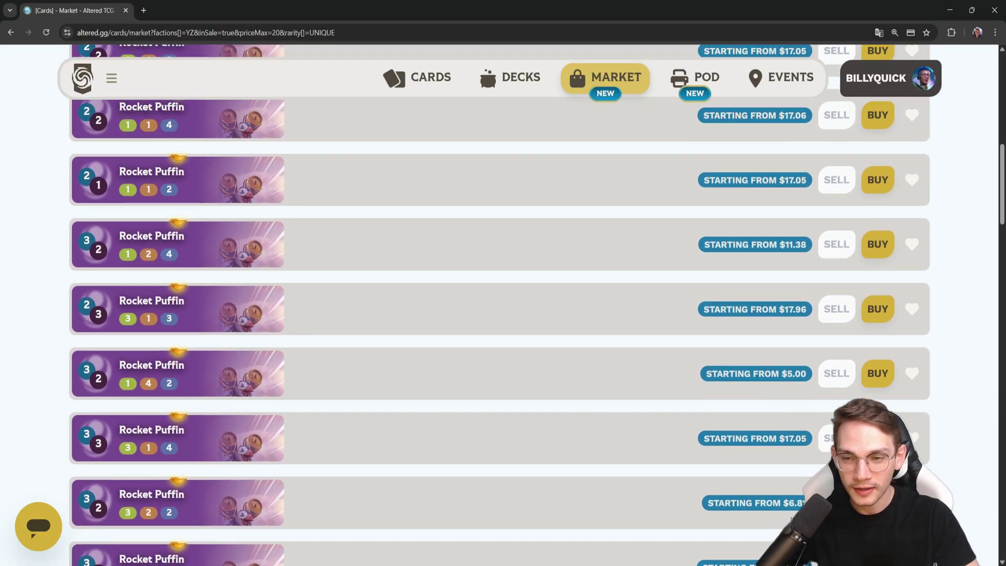
{"action": "scroll", "coordinate": [791, 309], "scroll_direction": "up", "scroll_amount": 12}
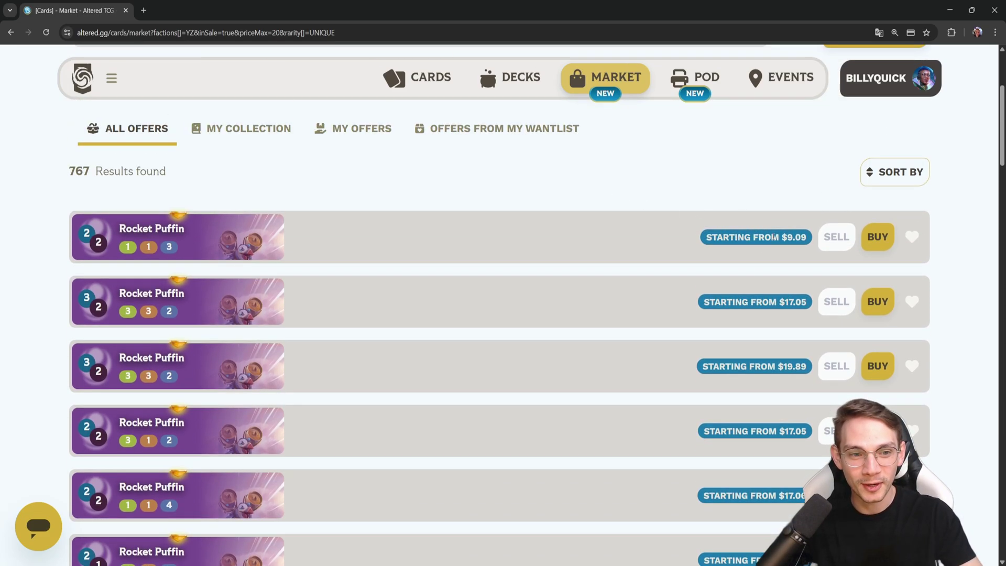
{"action": "scroll", "coordinate": [439, 246], "scroll_direction": "up", "scroll_amount": 1}
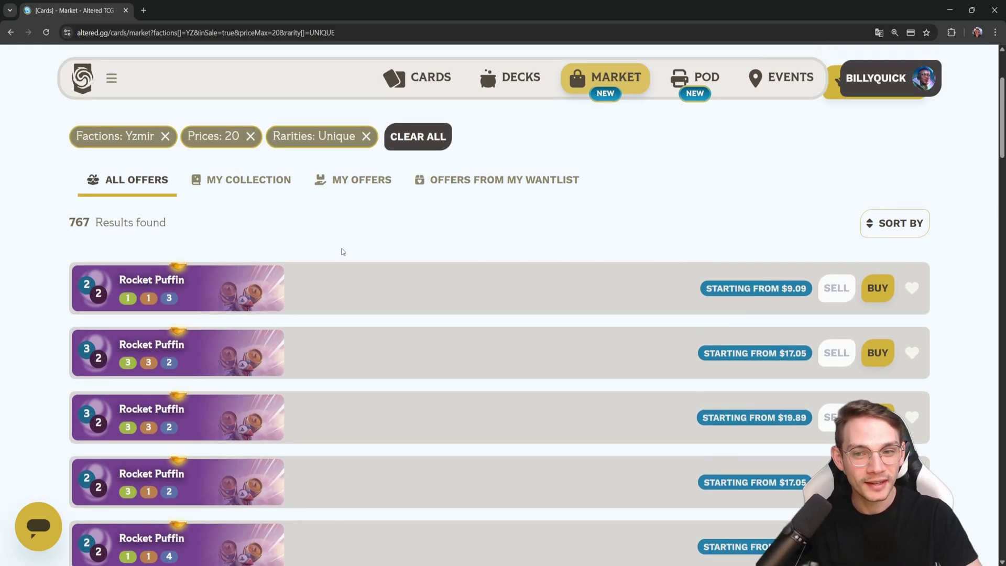
{"action": "double_click", "coordinate": [79, 222]}
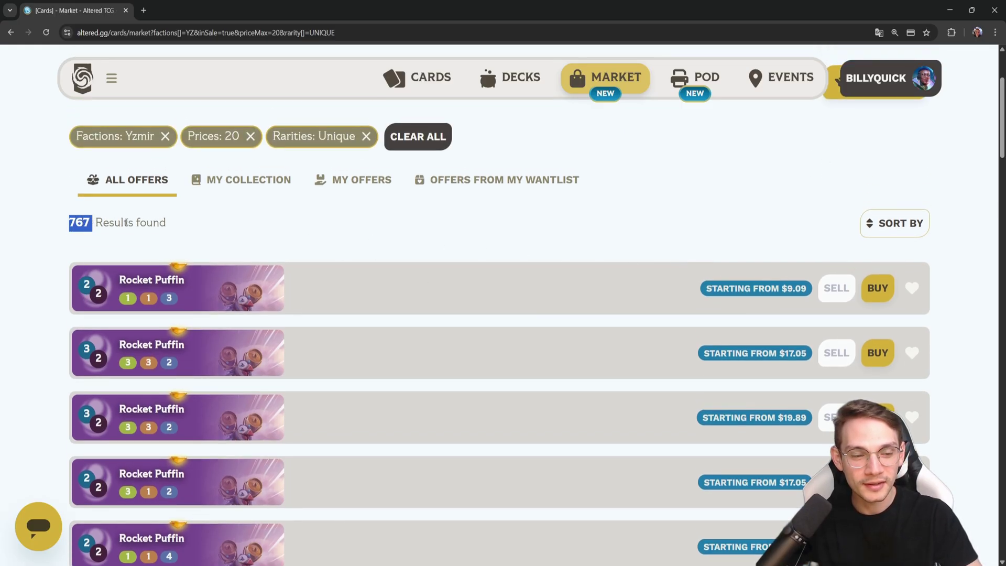
{"action": "left_click_drag", "start_coordinate": [1001, 131], "coordinate": [972, 140]}
{"action": "left_click", "coordinate": [897, 377]}
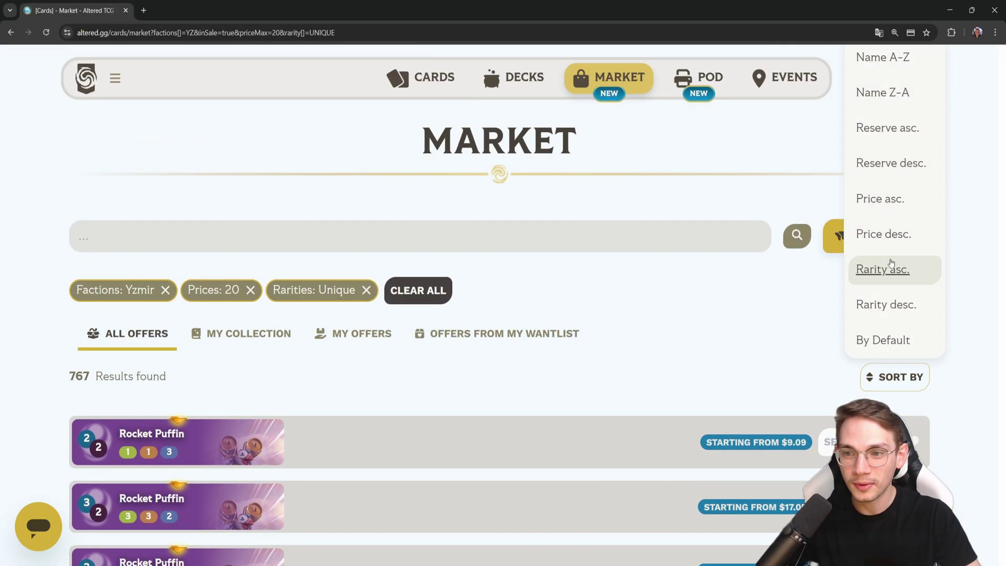
{"action": "left_click", "coordinate": [890, 202]}
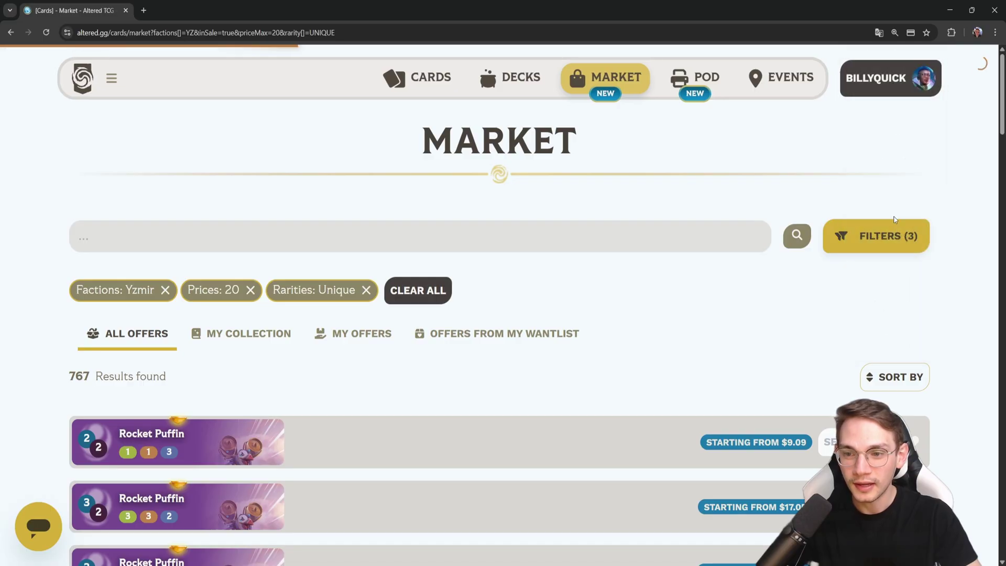
{"action": "scroll", "coordinate": [961, 283], "scroll_direction": "down", "scroll_amount": 3}
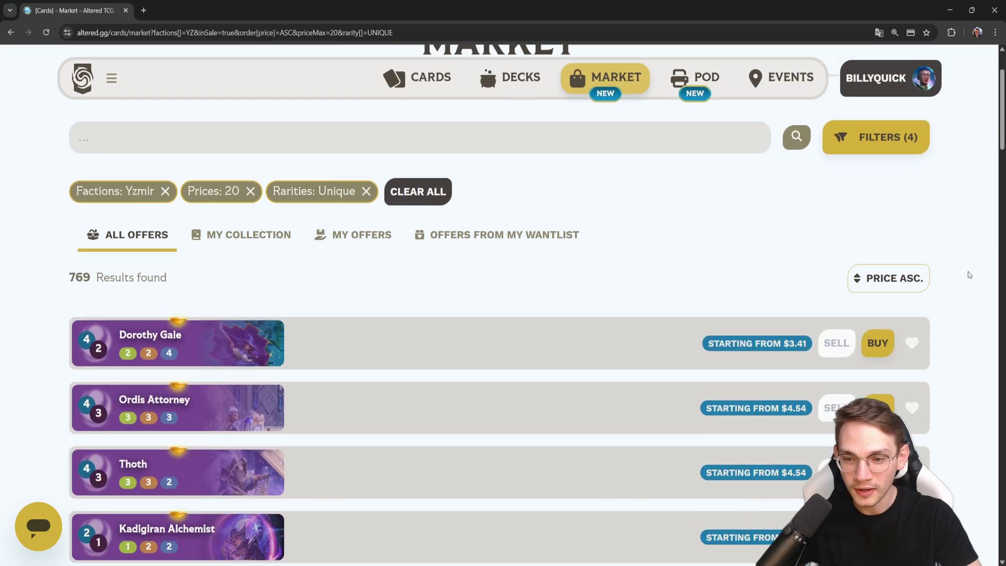
Check the offers for Dorothy Gale, Kadigiran Alchemist and Belasenka, noting Belasenka's $5.69 asking price
{"action": "left_click", "coordinate": [210, 292]}
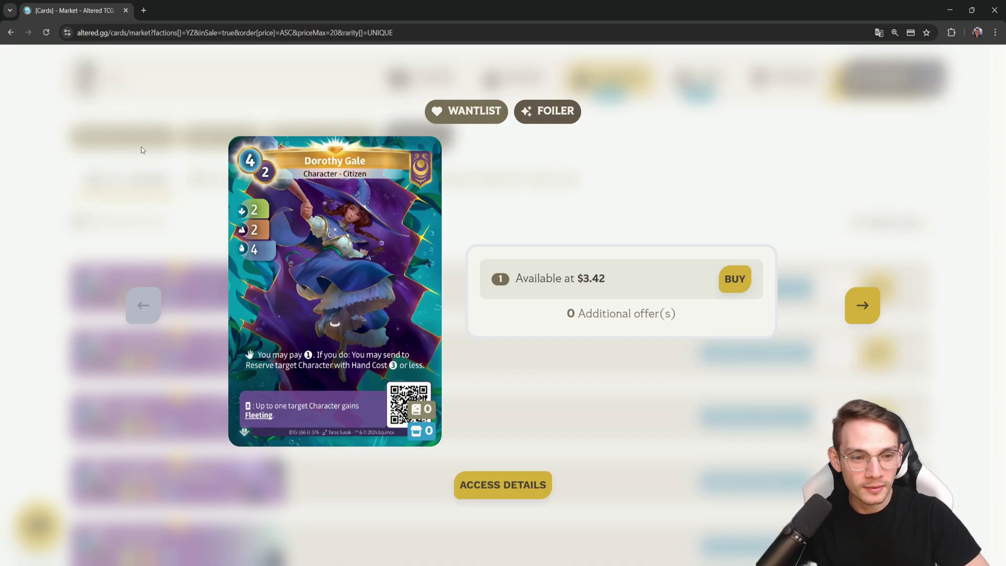
{"action": "left_click", "coordinate": [149, 158]}
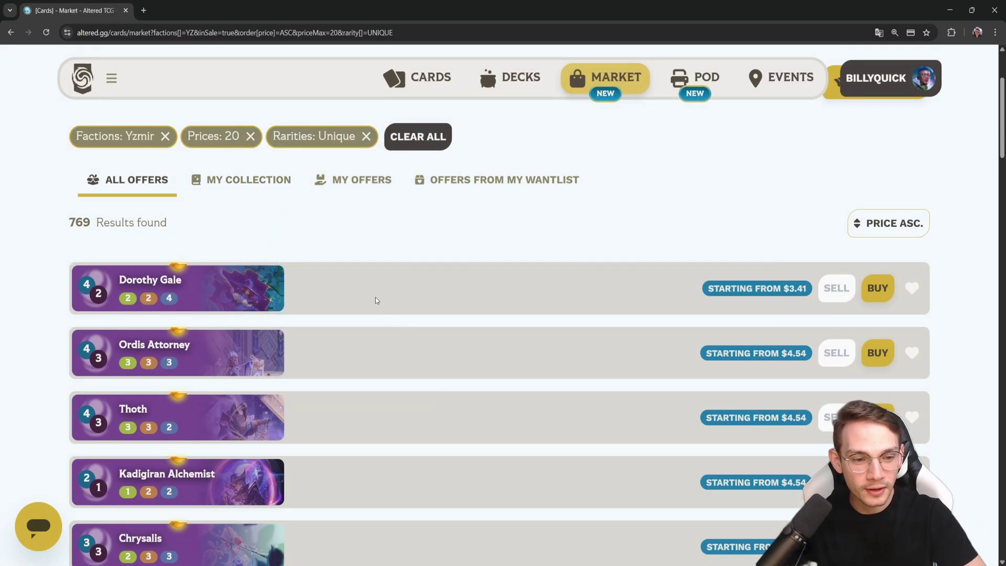
{"action": "scroll", "coordinate": [376, 300], "scroll_direction": "down", "scroll_amount": 3}
{"action": "scroll", "coordinate": [375, 293], "scroll_direction": "up", "scroll_amount": 1}
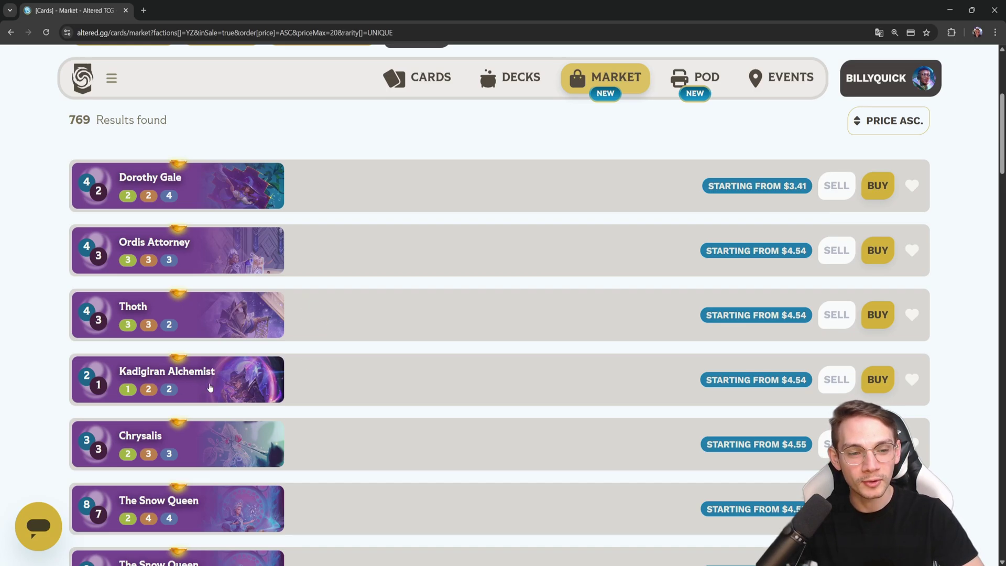
{"action": "left_click", "coordinate": [254, 388]}
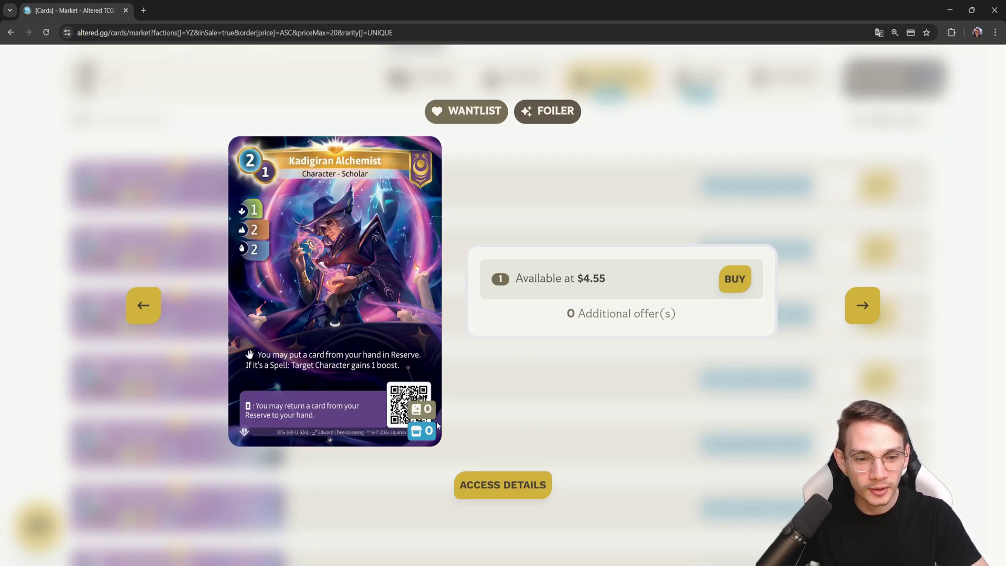
{"action": "left_click", "coordinate": [496, 365]}
{"action": "left_click", "coordinate": [297, 267]}
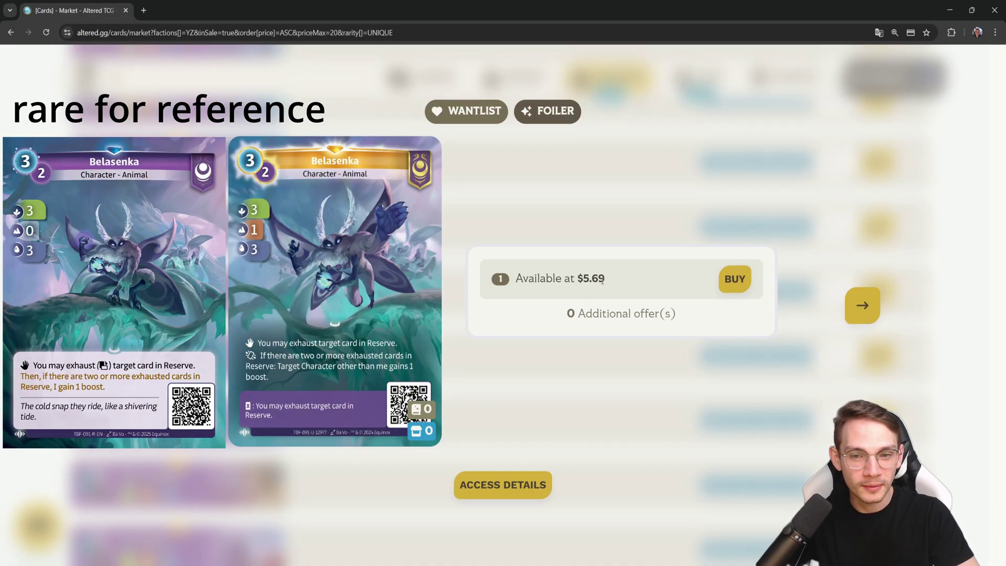
{"action": "left_click_drag", "start_coordinate": [603, 279], "coordinate": [516, 278]}
{"action": "left_click", "coordinate": [155, 182]}
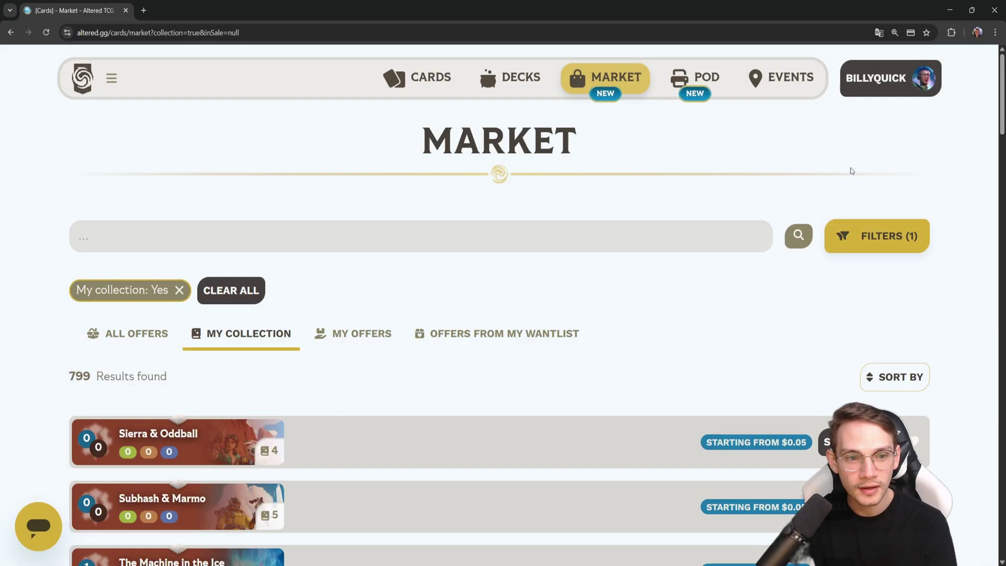
Filter the market results to Rare cards only
{"action": "left_click", "coordinate": [877, 235]}
{"action": "key", "text": "Escape"}
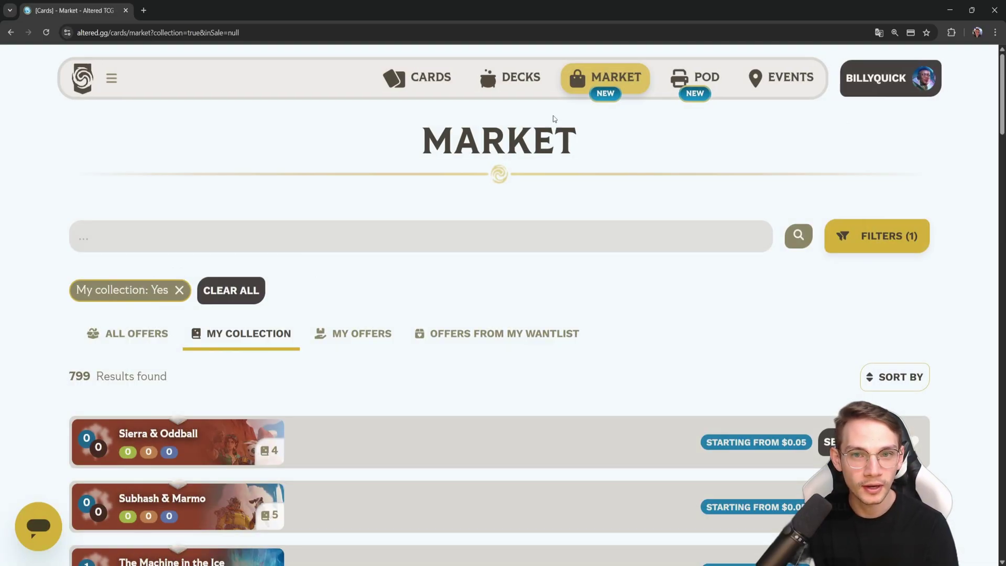
{"action": "left_click", "coordinate": [883, 250]}
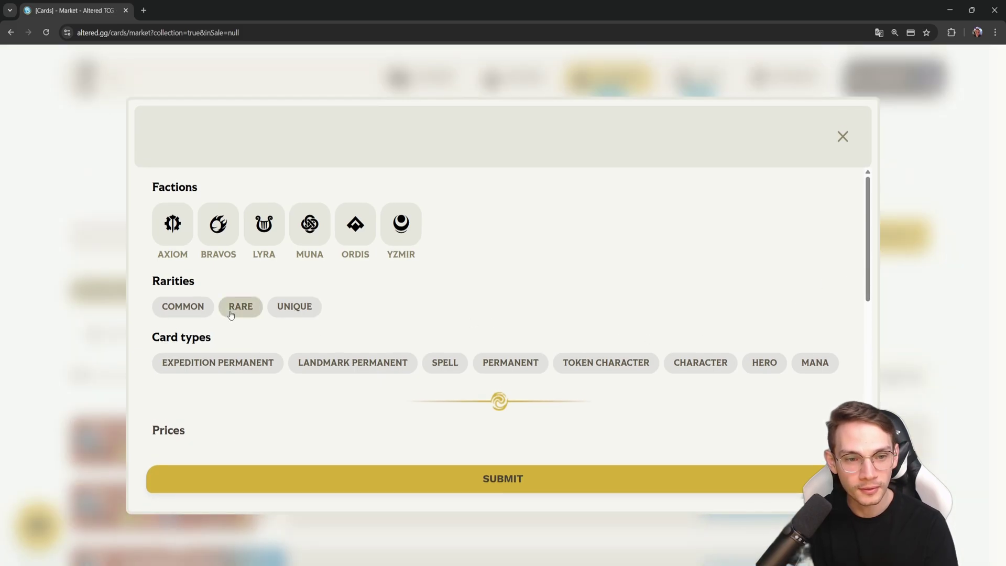
{"action": "left_click", "coordinate": [231, 310]}
{"action": "left_click", "coordinate": [479, 474]}
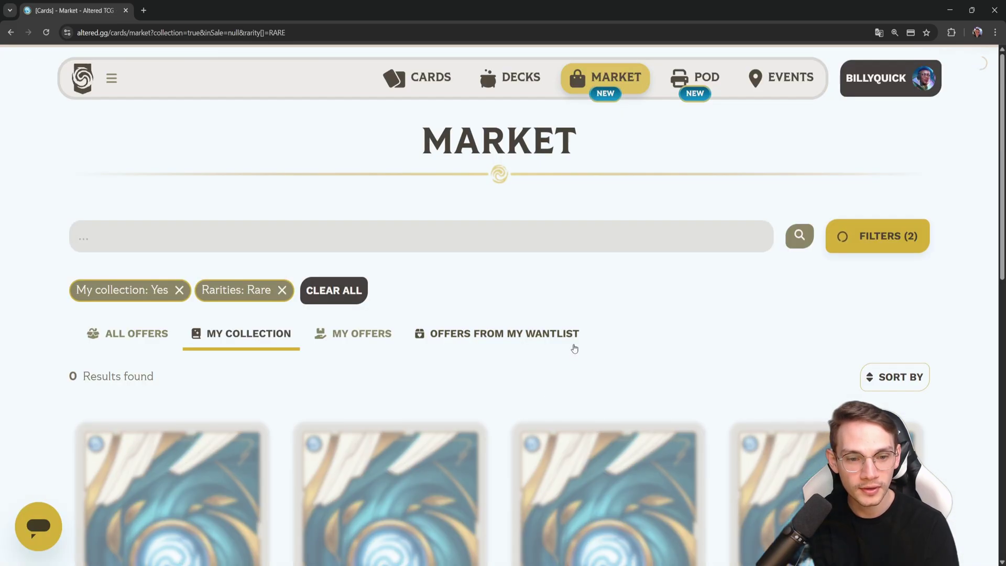
{"action": "scroll", "coordinate": [623, 315], "scroll_direction": "down", "scroll_amount": 1}
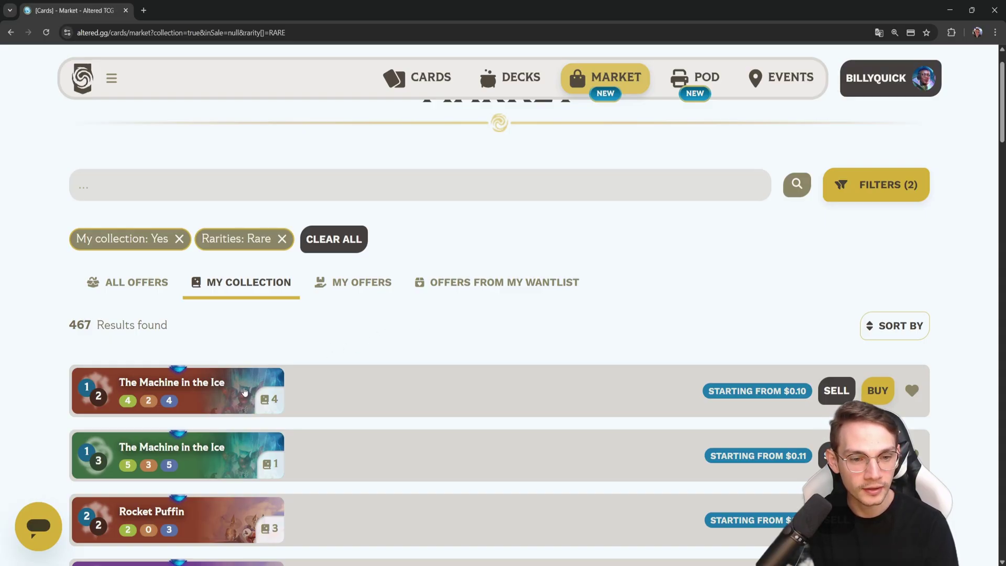
Start a sale offer for The Machine in the Ice, then cancel it without publishing
{"action": "left_click", "coordinate": [835, 393]}
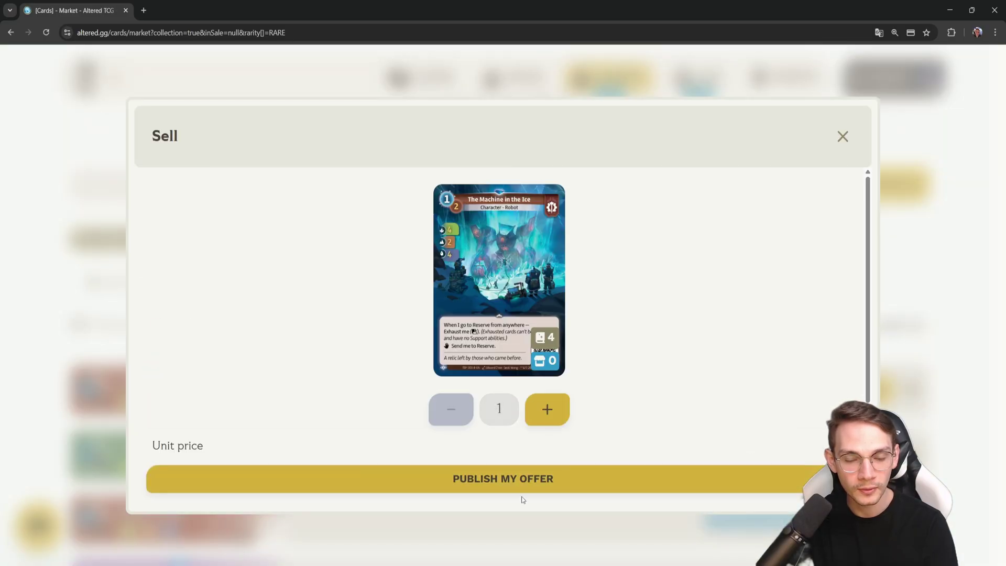
{"action": "left_click", "coordinate": [401, 422]}
{"action": "left_click", "coordinate": [843, 136]}
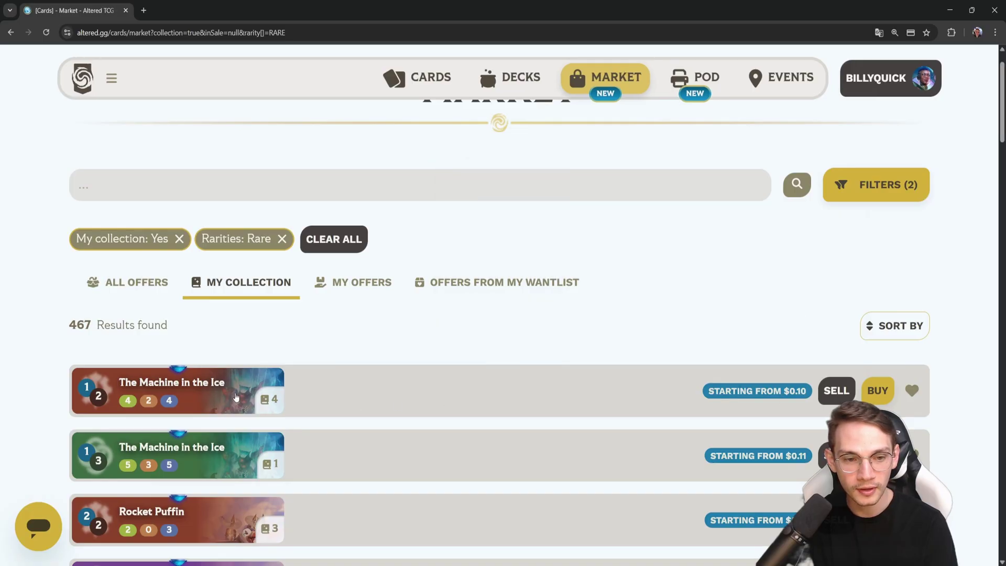
{"action": "scroll", "coordinate": [585, 414], "scroll_direction": "down", "scroll_amount": 10}
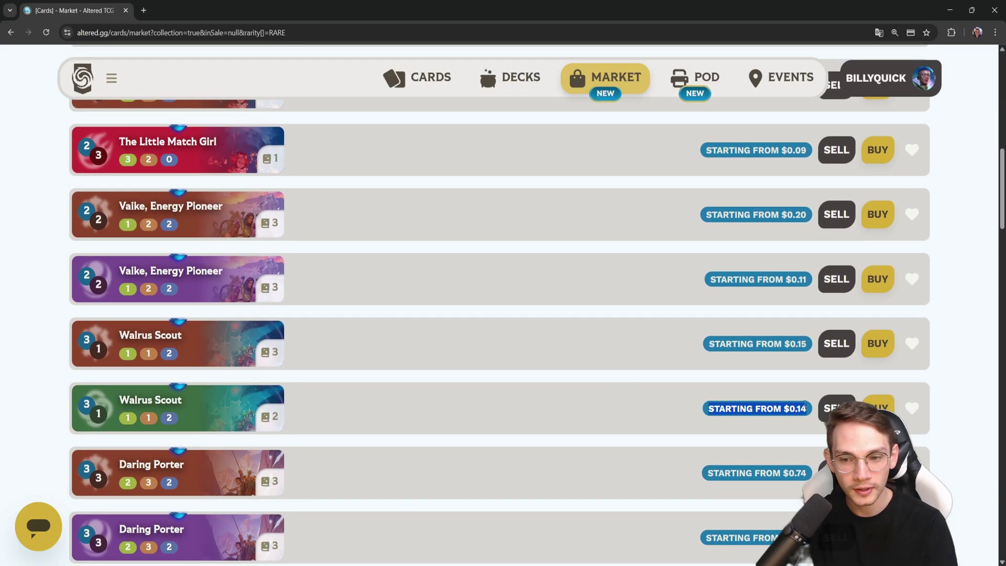
{"action": "scroll", "coordinate": [995, 255], "scroll_direction": "down", "scroll_amount": 4}
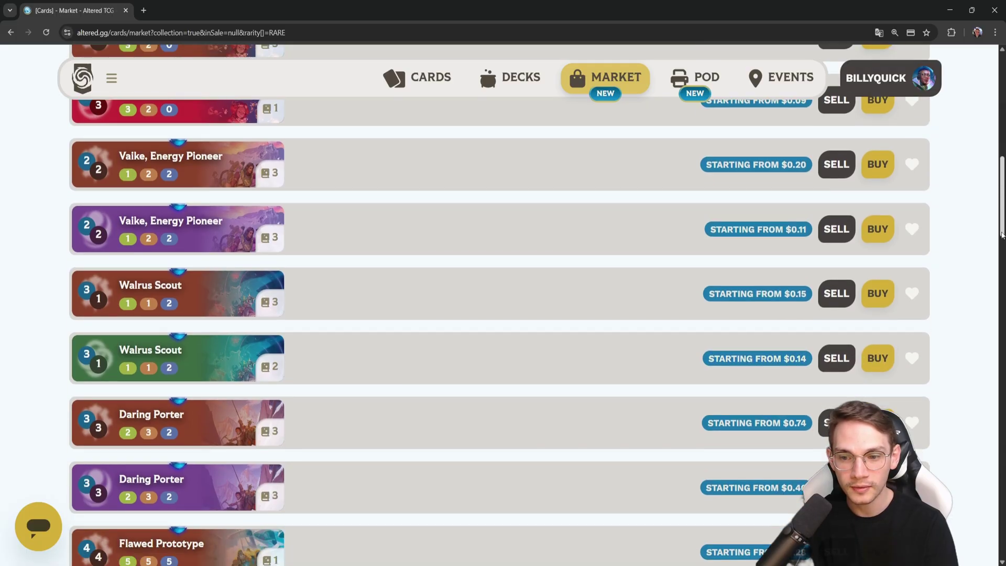
{"action": "scroll", "coordinate": [993, 273], "scroll_direction": "down", "scroll_amount": 7}
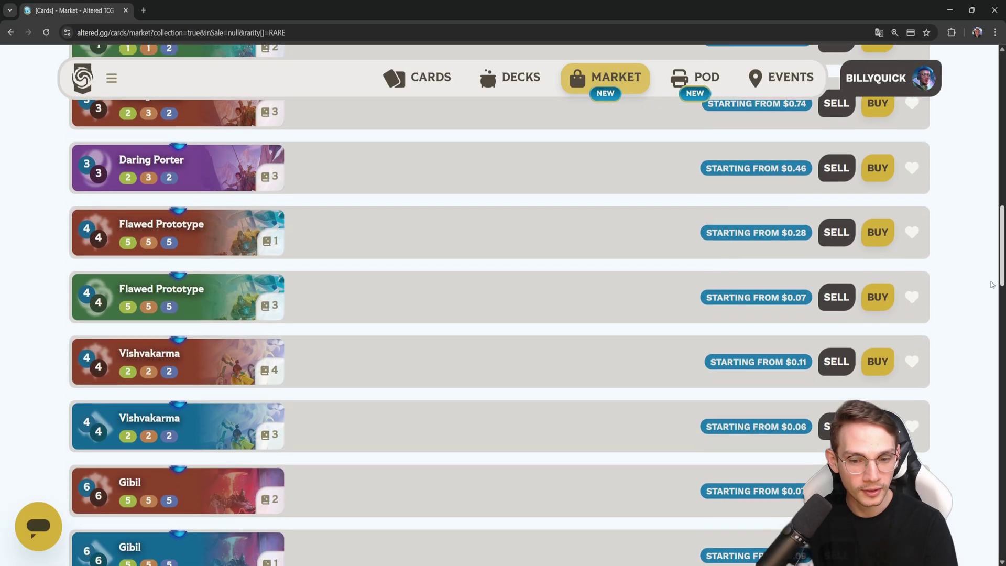
{"action": "scroll", "coordinate": [986, 313], "scroll_direction": "down", "scroll_amount": 15}
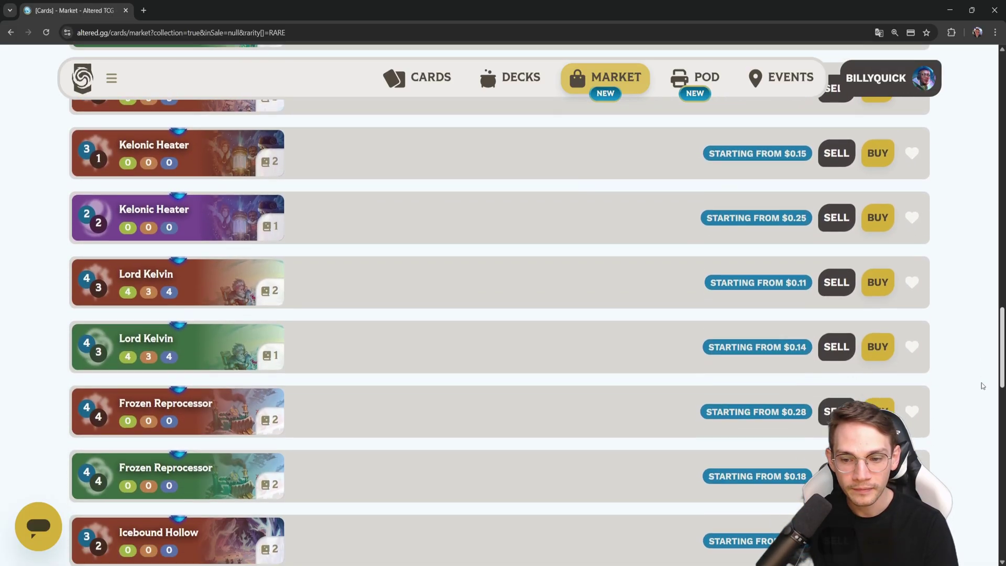
{"action": "scroll", "coordinate": [976, 424], "scroll_direction": "up", "scroll_amount": 20}
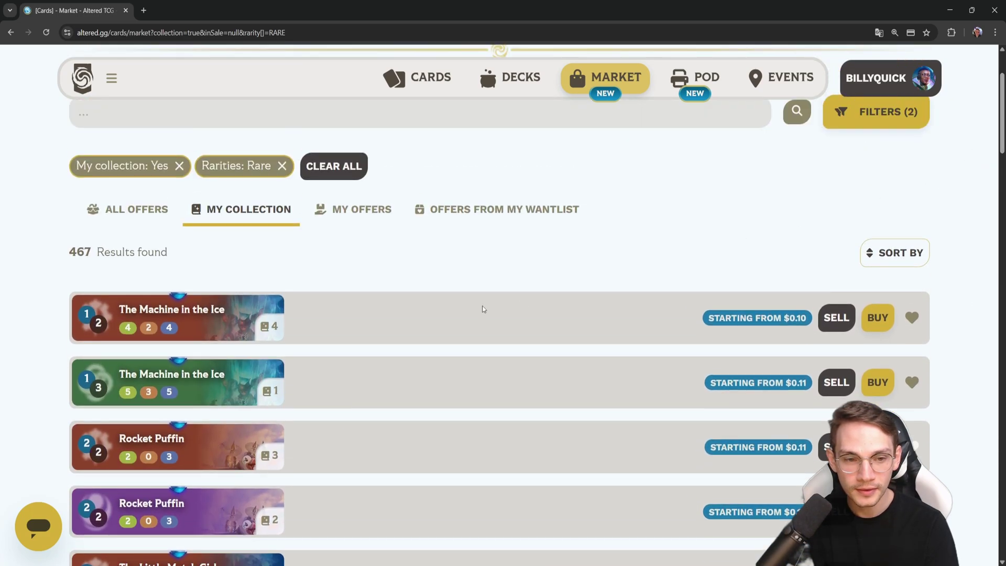
Publish an offer selling one The Machine in the Ice at $0.10 per card
{"action": "left_click", "coordinate": [836, 318]}
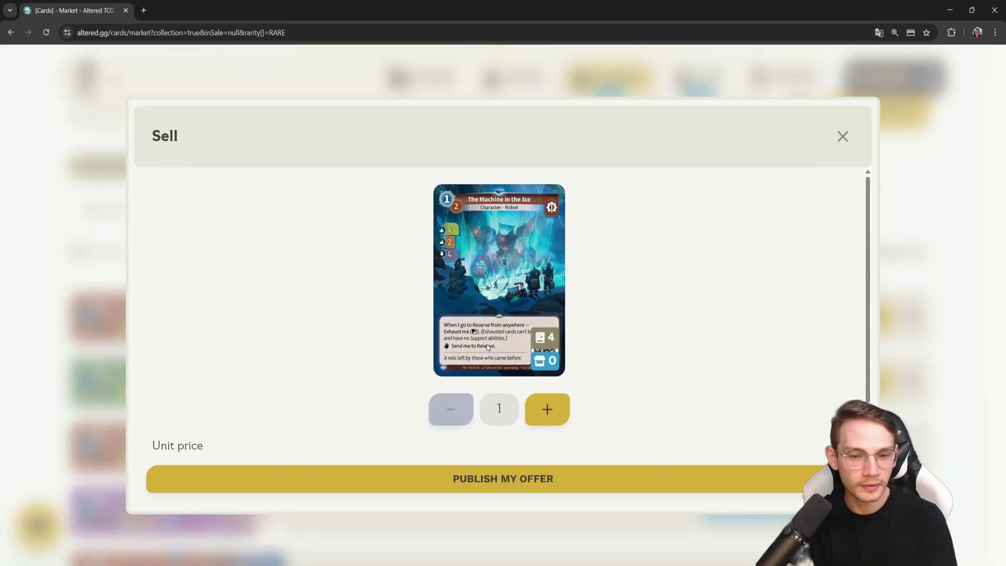
{"action": "scroll", "coordinate": [385, 395], "scroll_direction": "down", "scroll_amount": 1}
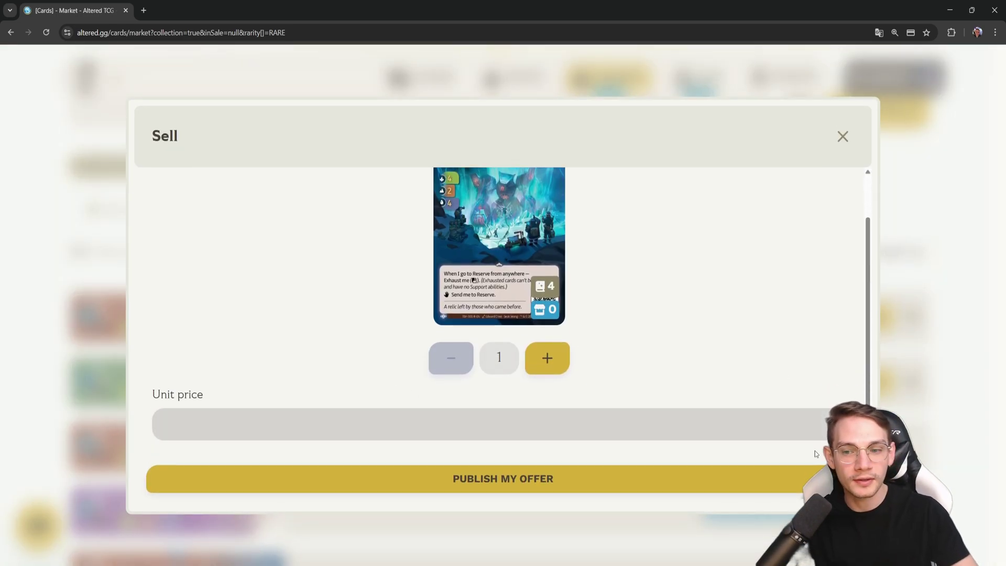
{"action": "left_click", "coordinate": [495, 434]}
{"action": "type", "text": ".10"}
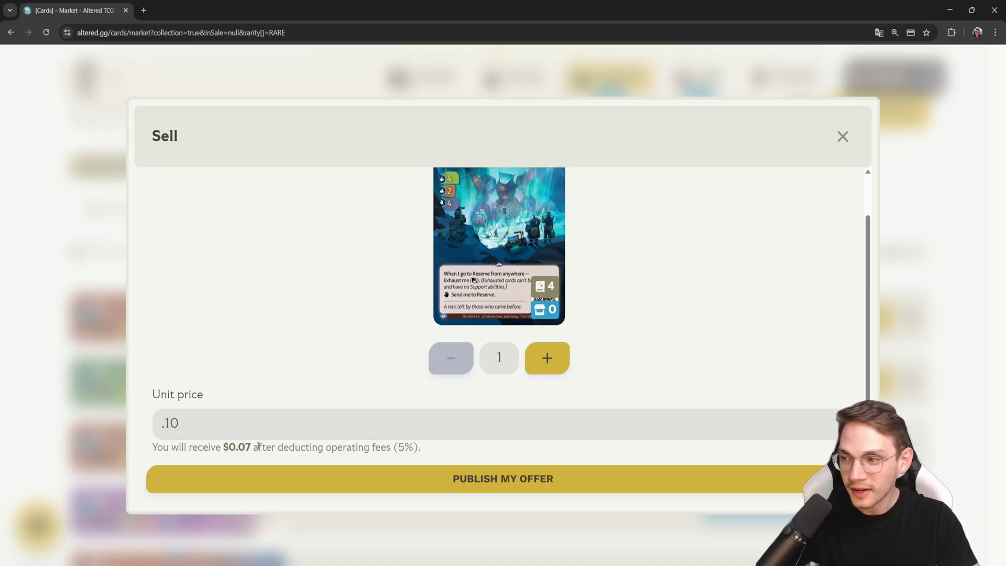
{"action": "left_click_drag", "start_coordinate": [421, 446], "coordinate": [153, 439]}
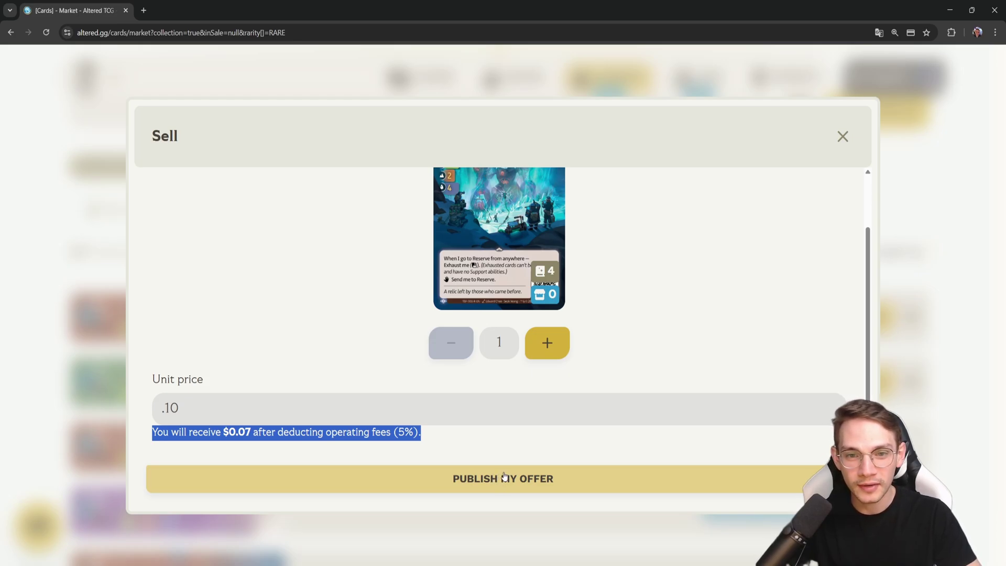
{"action": "scroll", "coordinate": [503, 438], "scroll_direction": "up", "scroll_amount": 2}
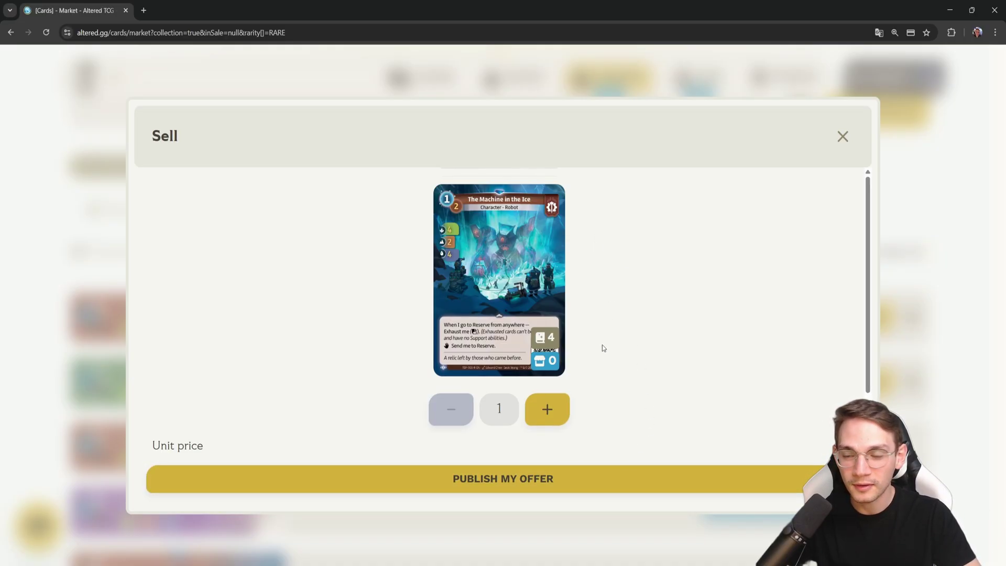
{"action": "left_click", "coordinate": [556, 478]}
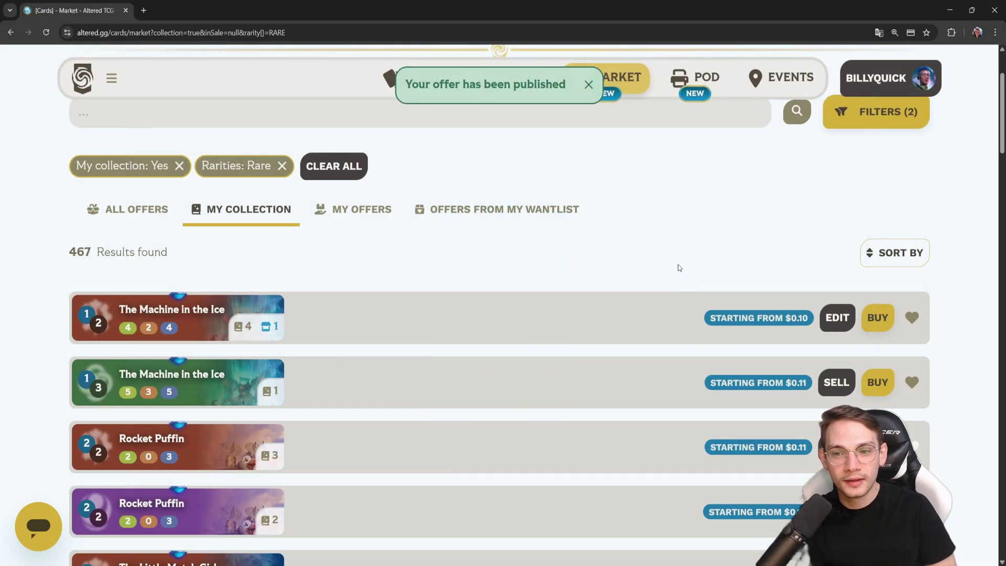
Sort the 467 owned Rare cards by Price desc, bringing Akhlut at $3.92 to the top
{"action": "scroll", "coordinate": [644, 257], "scroll_direction": "down", "scroll_amount": 1}
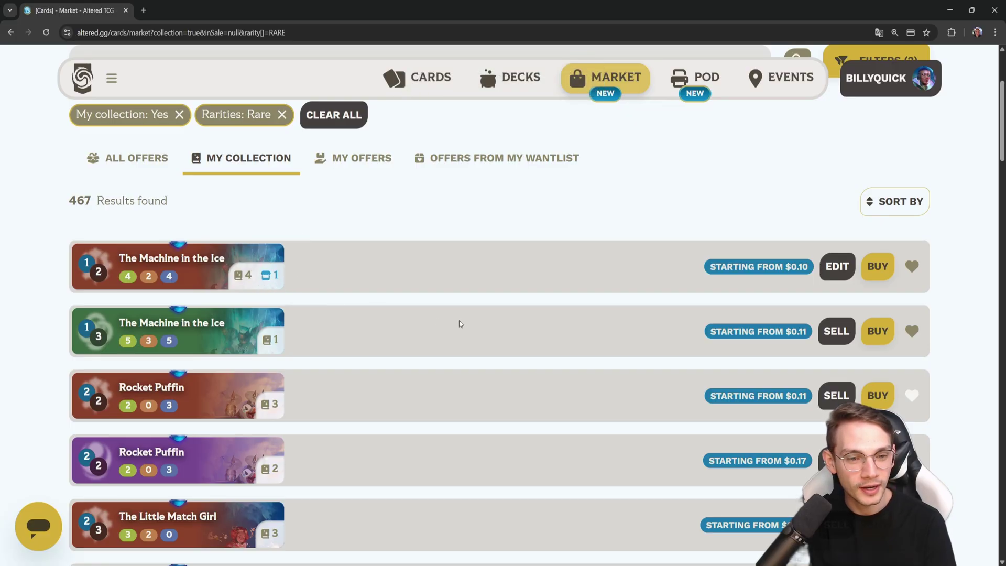
{"action": "scroll", "coordinate": [459, 319], "scroll_direction": "down", "scroll_amount": 4}
{"action": "scroll", "coordinate": [457, 314], "scroll_direction": "down", "scroll_amount": 3}
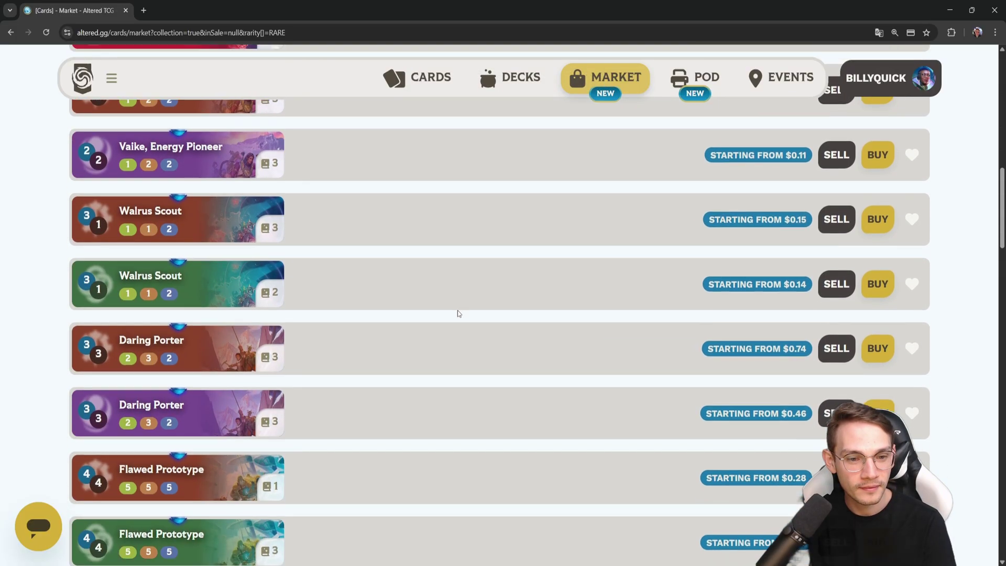
{"action": "scroll", "coordinate": [458, 313], "scroll_direction": "down", "scroll_amount": 7}
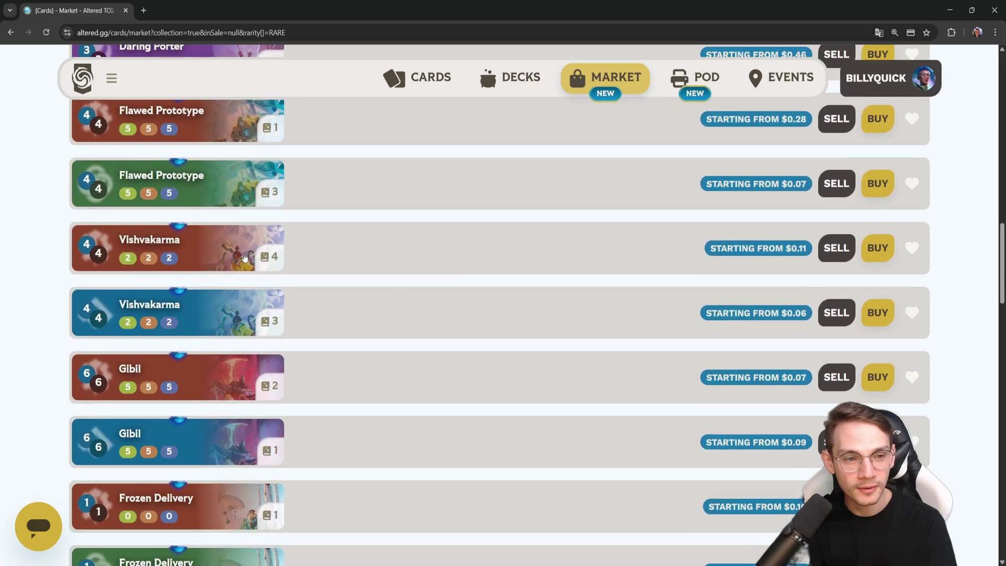
{"action": "scroll", "coordinate": [908, 299], "scroll_direction": "up", "scroll_amount": 10}
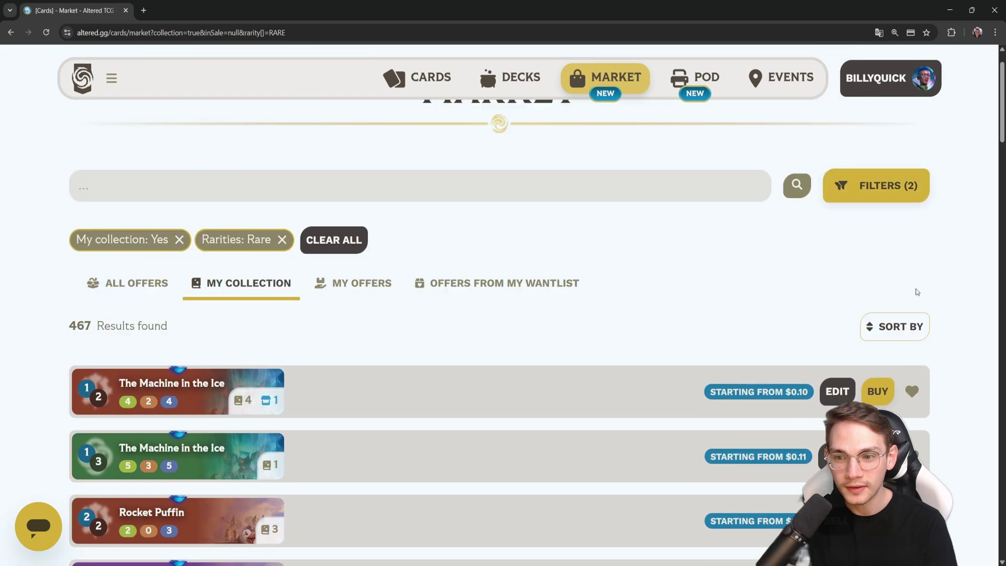
{"action": "left_click", "coordinate": [904, 325]}
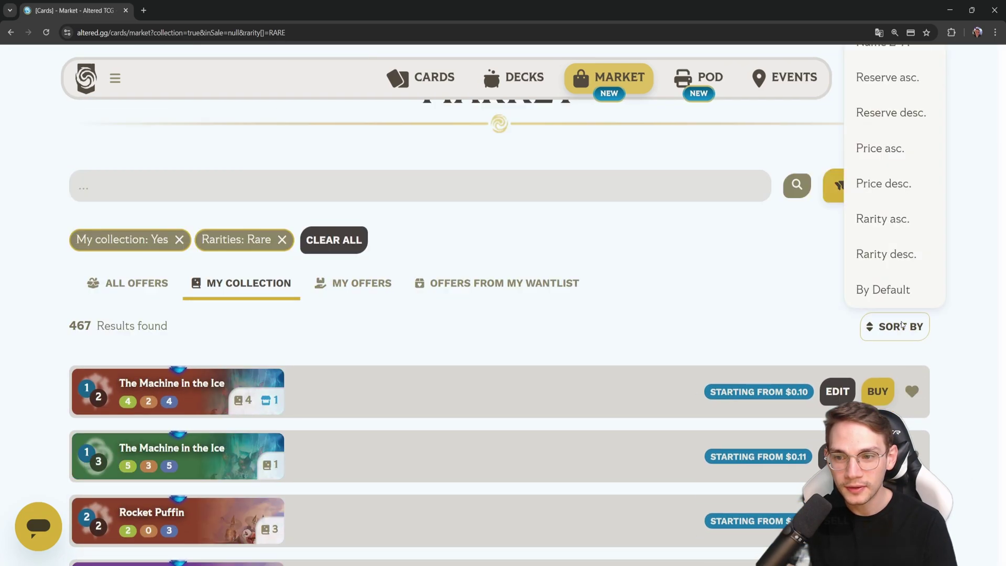
{"action": "left_click", "coordinate": [900, 192]}
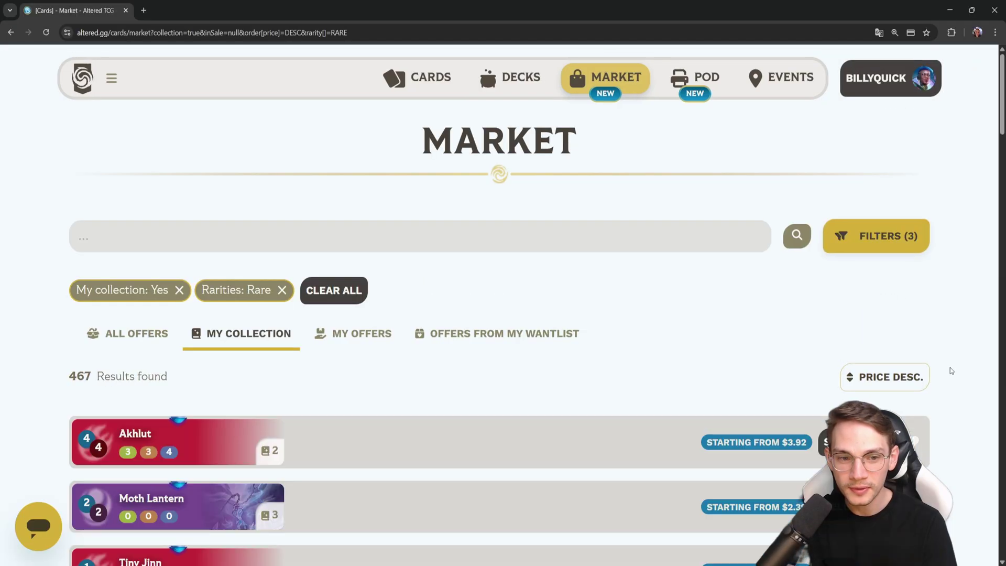
{"action": "scroll", "coordinate": [950, 364], "scroll_direction": "down", "scroll_amount": 2}
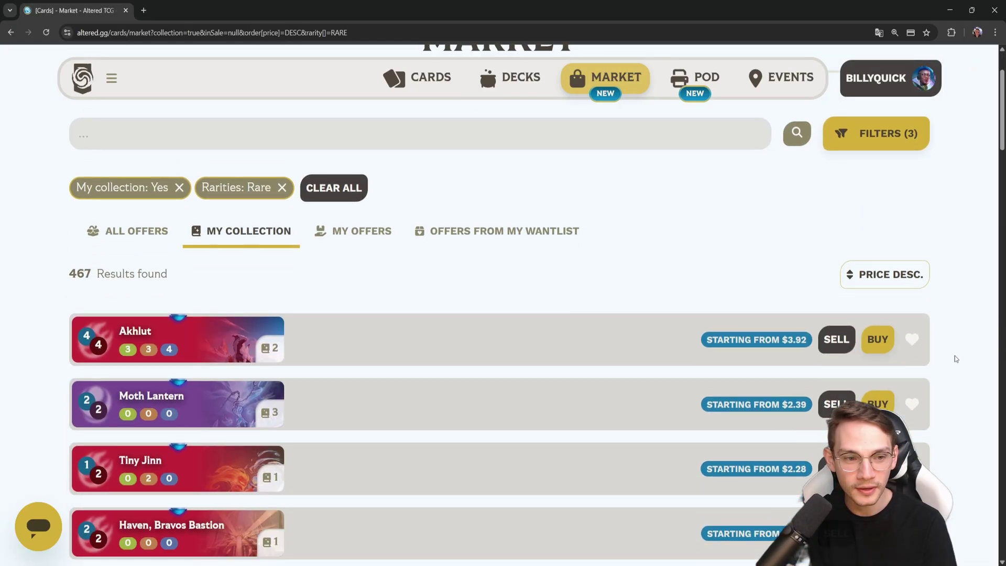
{"action": "left_click", "coordinate": [218, 353]}
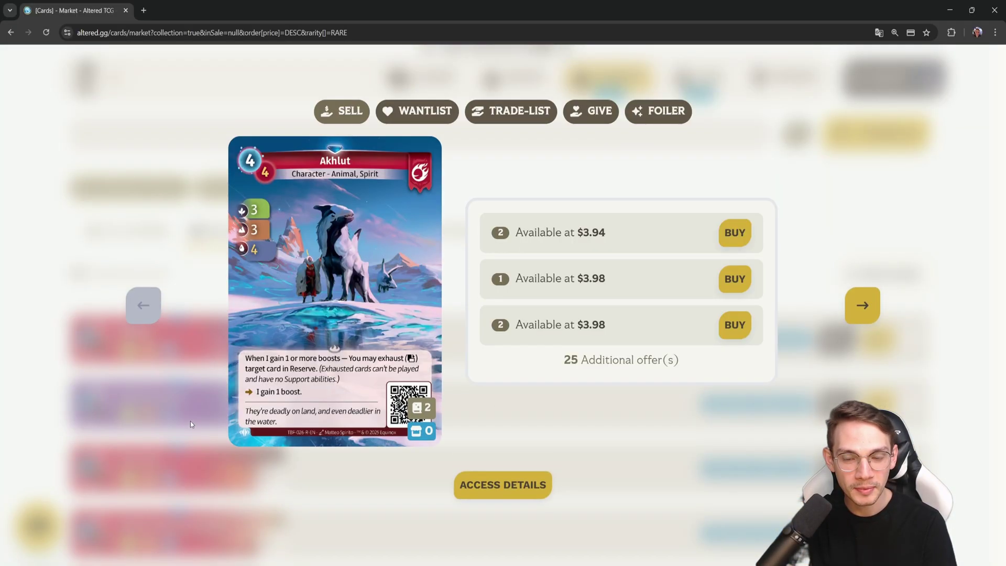
{"action": "left_click", "coordinate": [190, 420]}
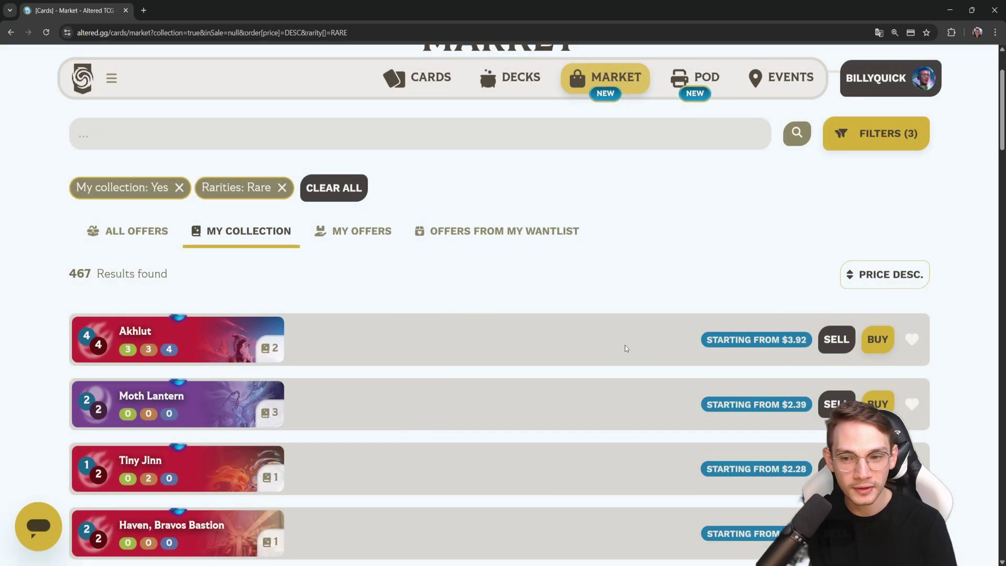
{"action": "left_click", "coordinate": [181, 337]}
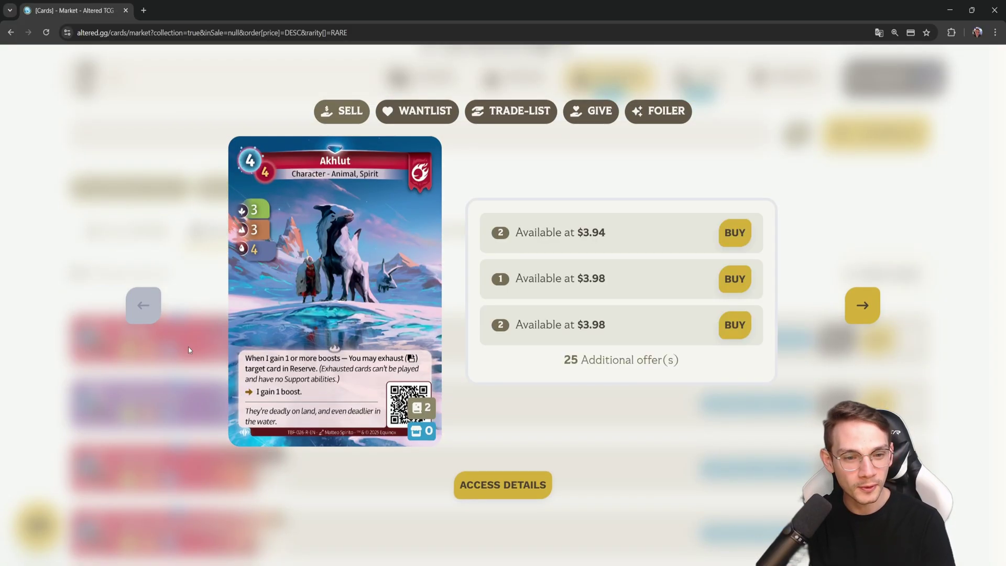
{"action": "left_click", "coordinate": [188, 347]}
{"action": "scroll", "coordinate": [407, 365], "scroll_direction": "down", "scroll_amount": 2}
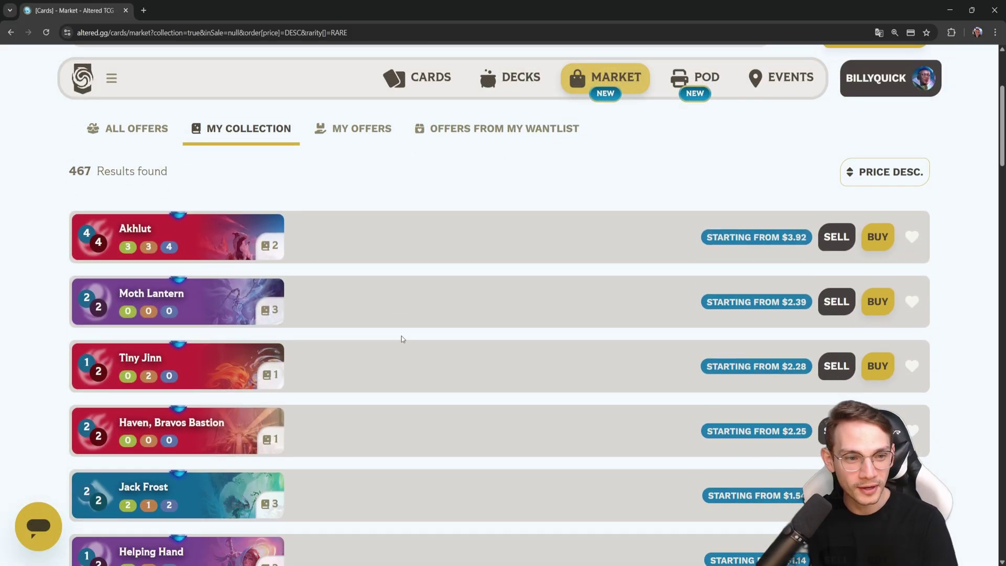
{"action": "scroll", "coordinate": [356, 322], "scroll_direction": "down", "scroll_amount": 6}
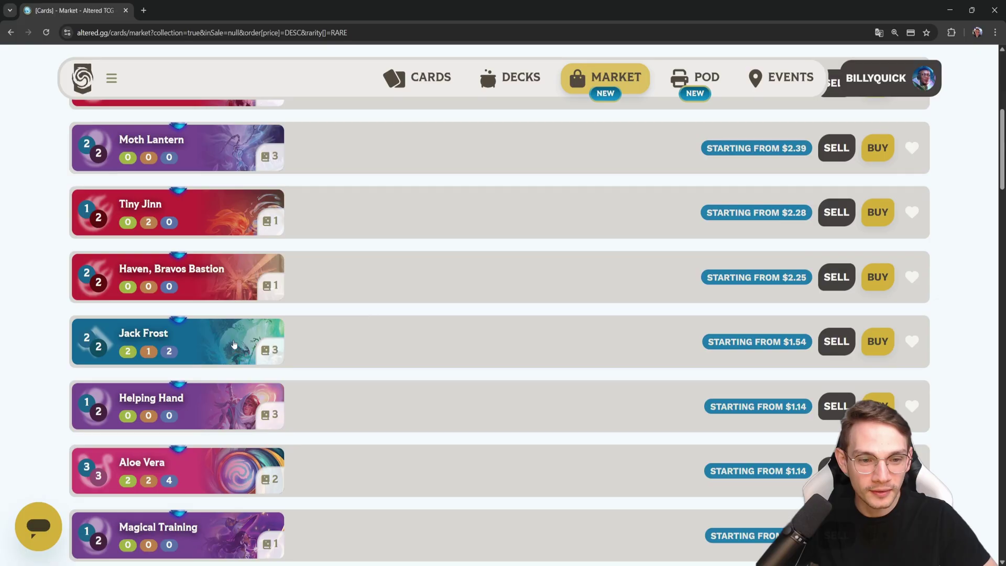
{"action": "scroll", "coordinate": [302, 309], "scroll_direction": "down", "scroll_amount": 7}
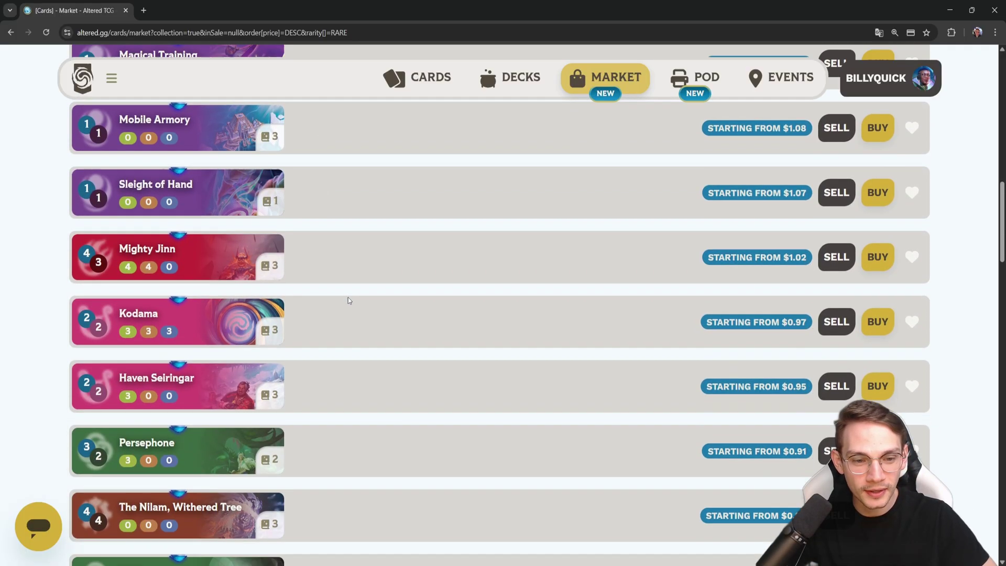
{"action": "scroll", "coordinate": [323, 286], "scroll_direction": "down", "scroll_amount": 8}
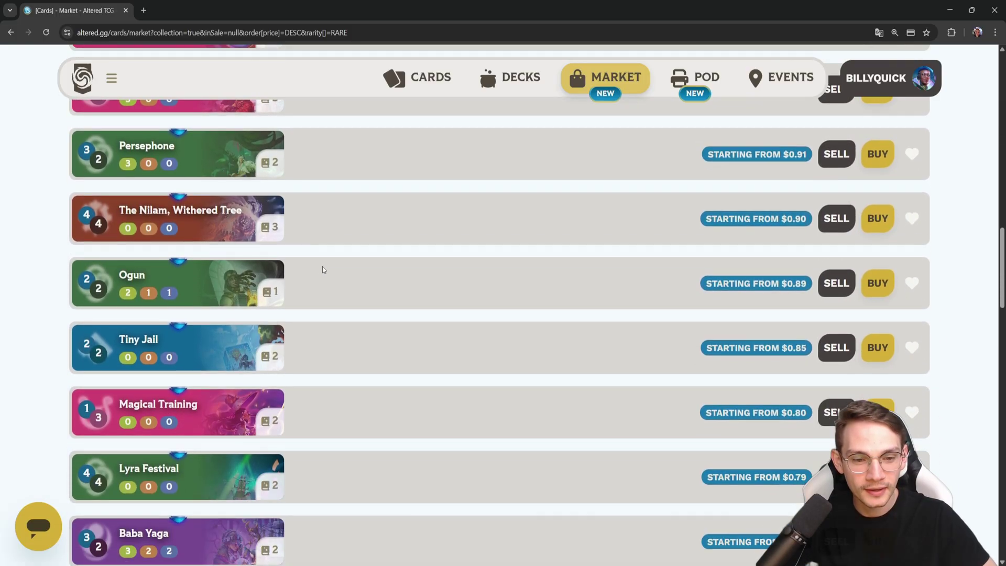
{"action": "scroll", "coordinate": [327, 266], "scroll_direction": "down", "scroll_amount": 5}
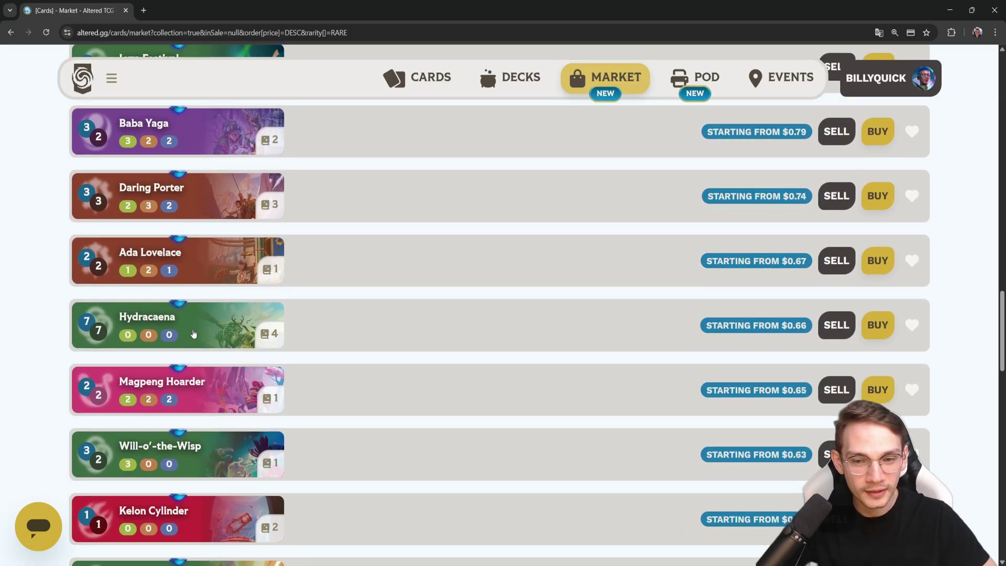
{"action": "scroll", "coordinate": [442, 361], "scroll_direction": "up", "scroll_amount": 13}
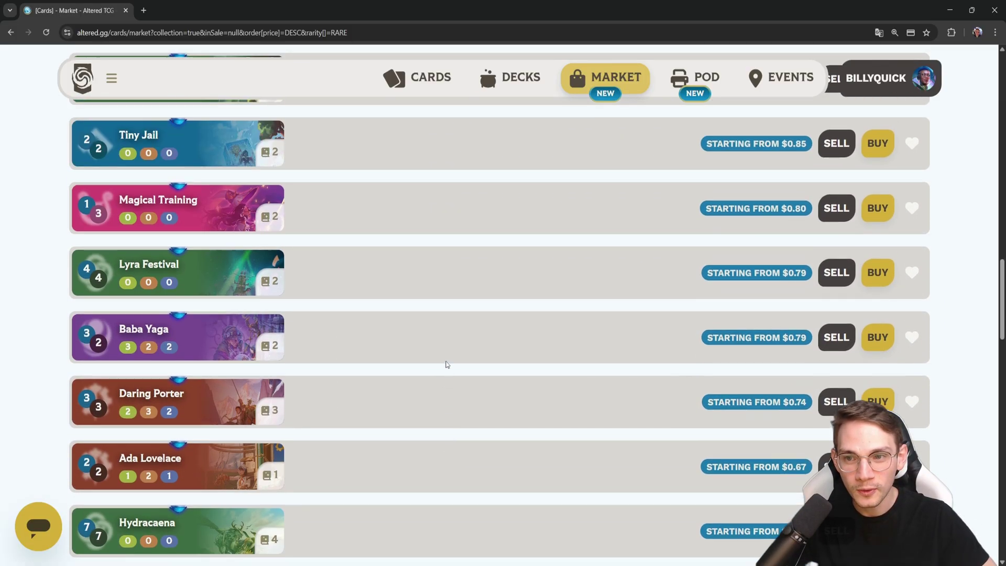
{"action": "scroll", "coordinate": [456, 356], "scroll_direction": "up", "scroll_amount": 12}
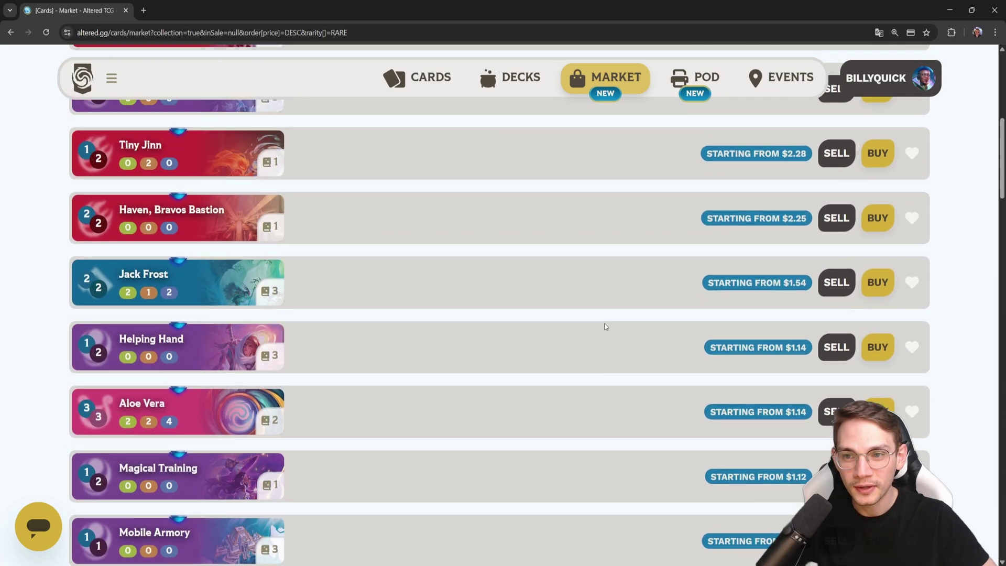
{"action": "scroll", "coordinate": [527, 280], "scroll_direction": "down", "scroll_amount": 11}
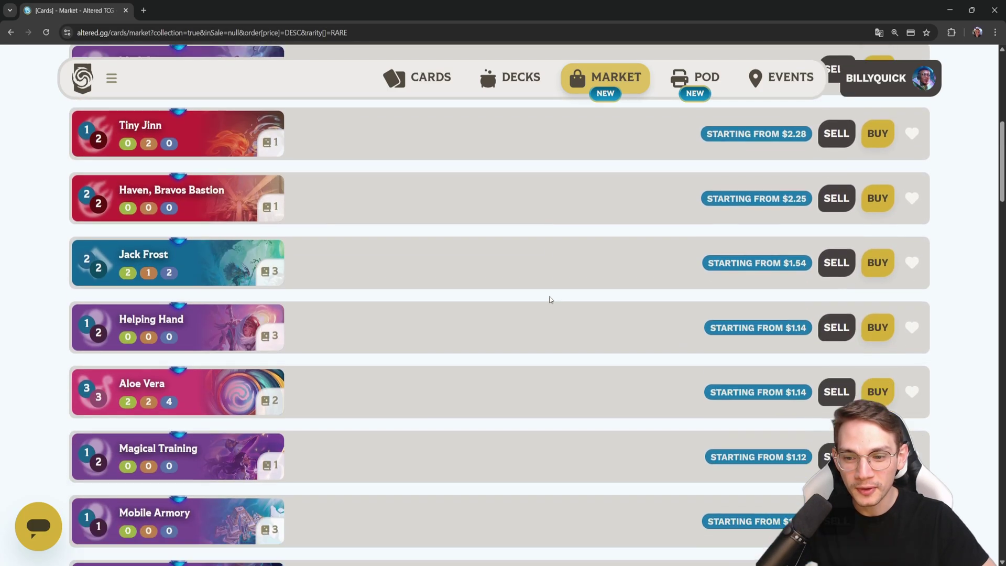
{"action": "scroll", "coordinate": [470, 413], "scroll_direction": "up", "scroll_amount": 9}
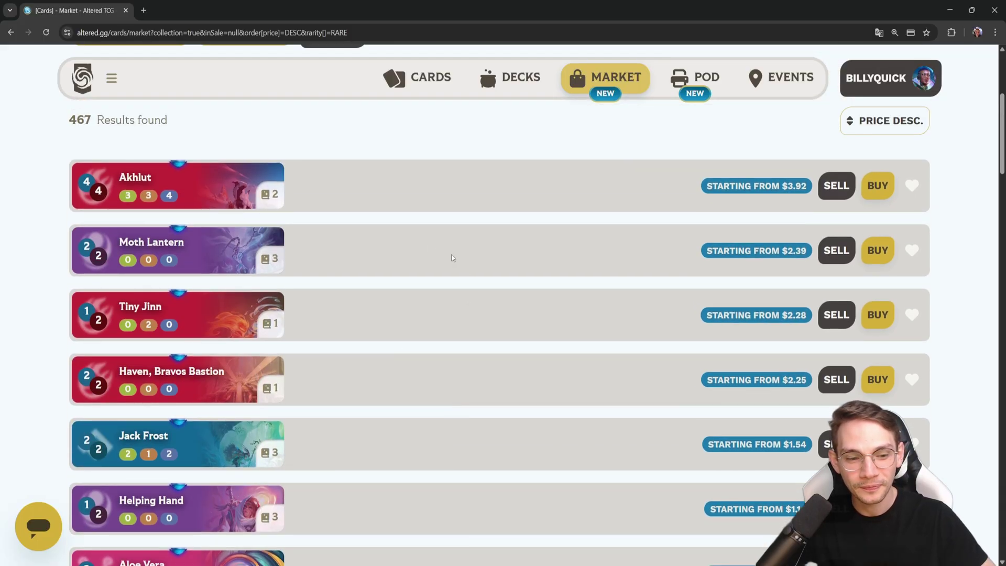
{"action": "scroll", "coordinate": [393, 251], "scroll_direction": "up", "scroll_amount": 2}
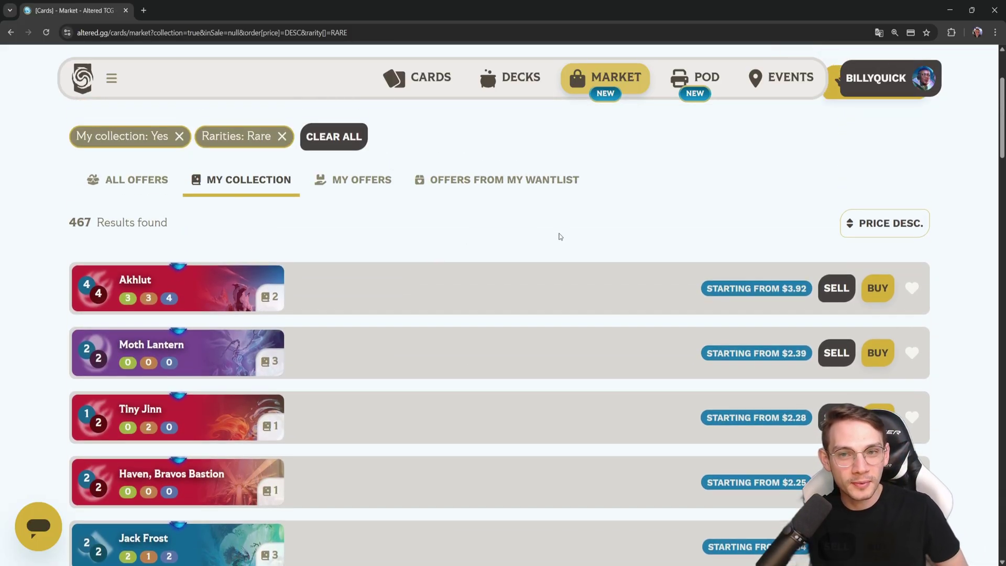
{"action": "scroll", "coordinate": [559, 238], "scroll_direction": "up", "scroll_amount": 3}
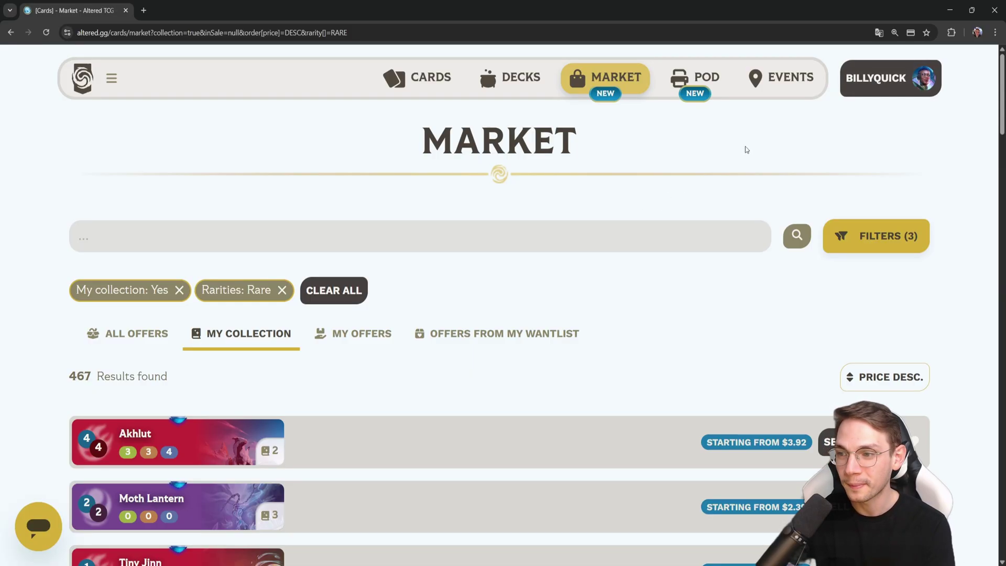
{"action": "left_click", "coordinate": [697, 77]}
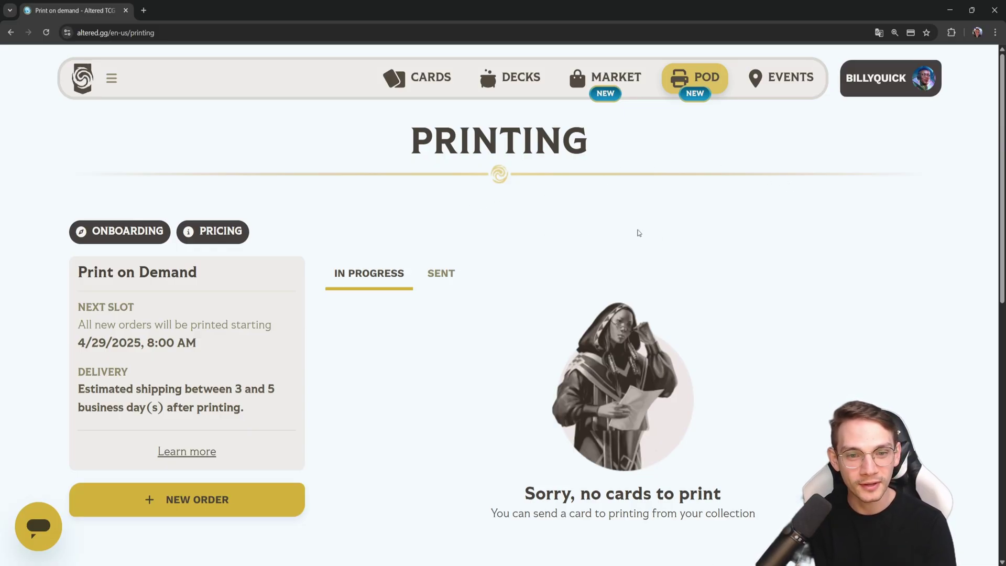
{"action": "scroll", "coordinate": [680, 233], "scroll_direction": "down", "scroll_amount": 1}
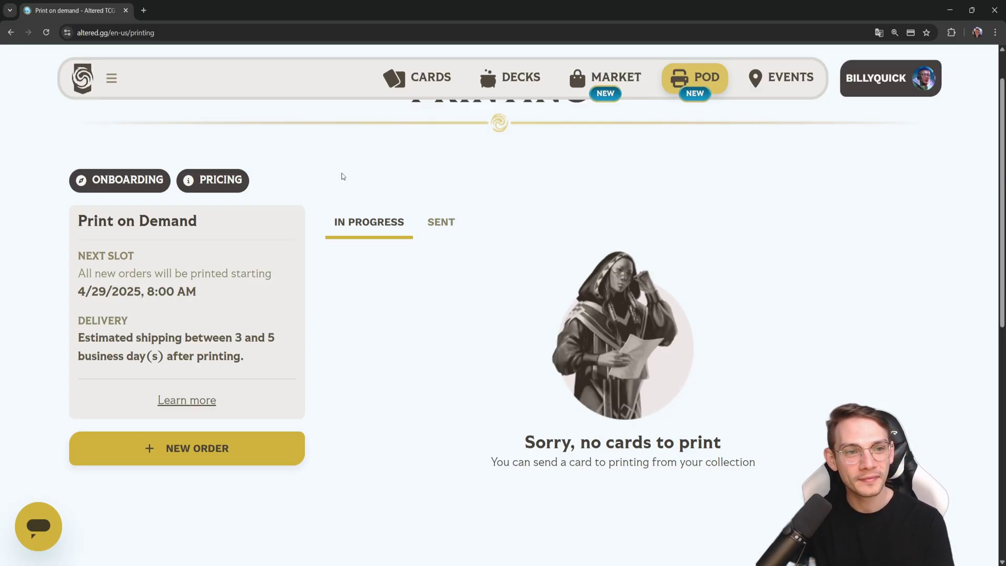
Open the ordering guide and read the rules on 20-card packs and Foil or Normal packs
{"action": "left_click", "coordinate": [151, 173]}
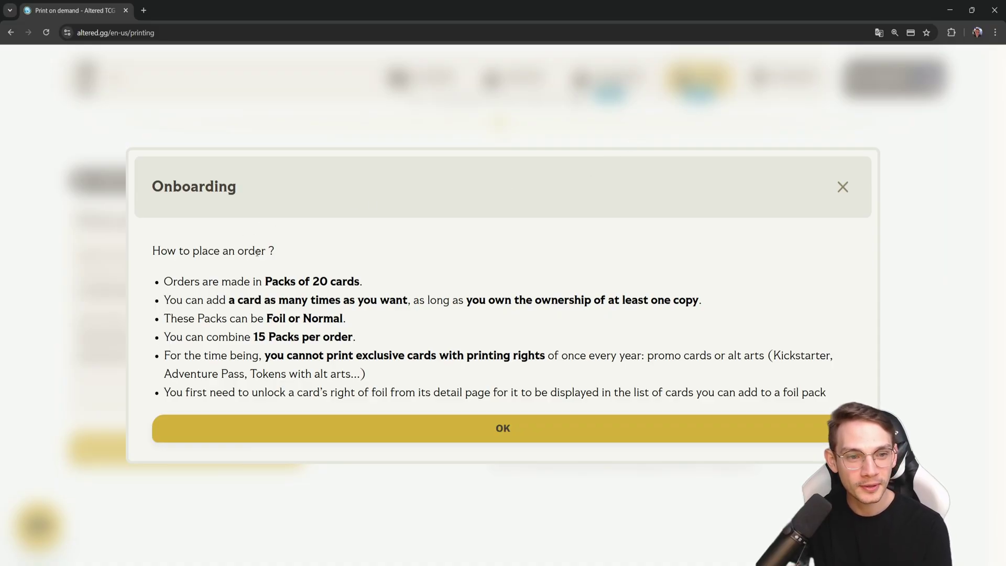
{"action": "left_click_drag", "start_coordinate": [165, 283], "coordinate": [261, 284]}
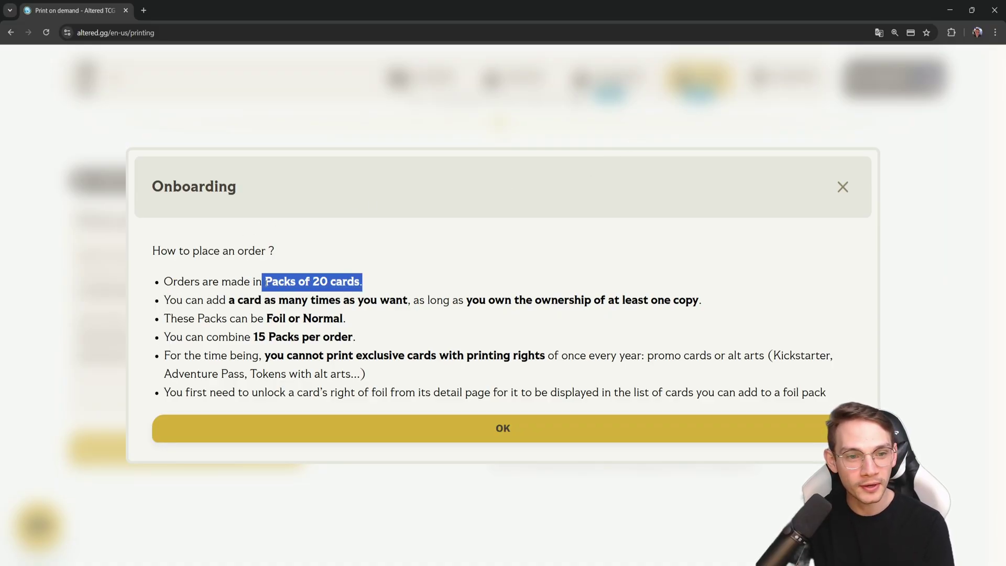
{"action": "left_click", "coordinate": [192, 297]}
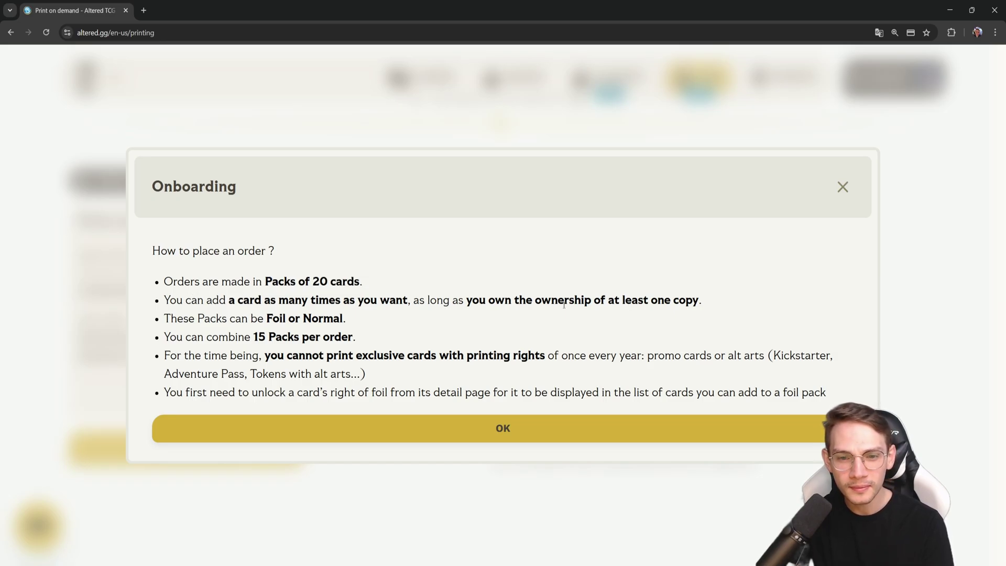
{"action": "left_click_drag", "start_coordinate": [700, 302], "coordinate": [157, 299]}
{"action": "left_click", "coordinate": [175, 300]}
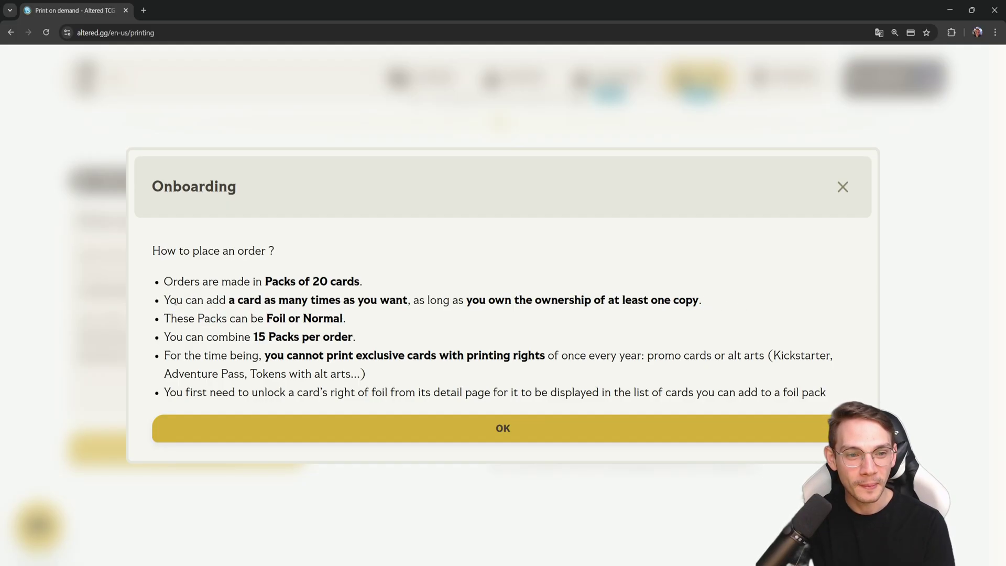
{"action": "left_click_drag", "start_coordinate": [165, 301], "coordinate": [419, 301]}
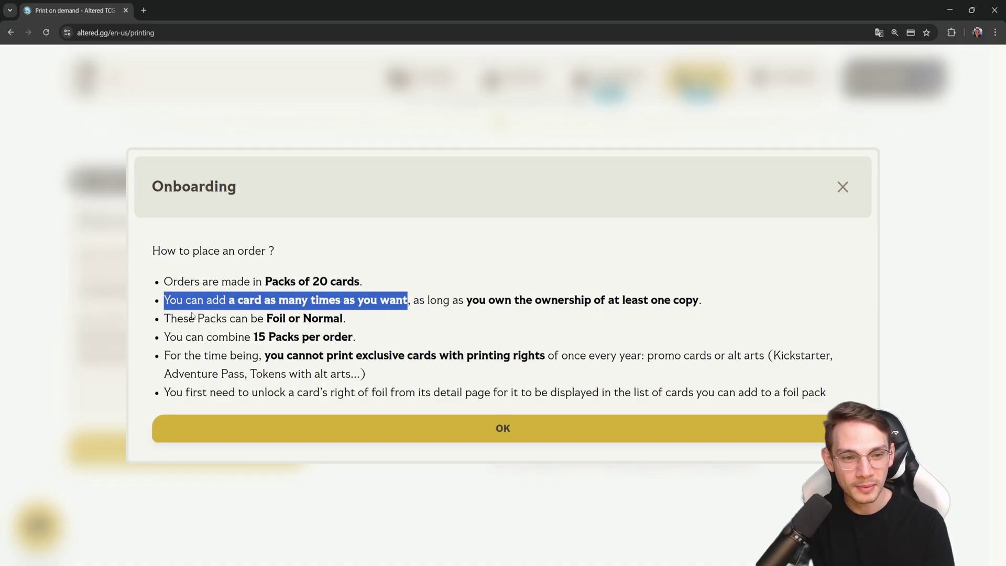
{"action": "left_click", "coordinate": [193, 316]}
{"action": "left_click_drag", "start_coordinate": [164, 318], "coordinate": [267, 319]}
{"action": "left_click", "coordinate": [346, 320]}
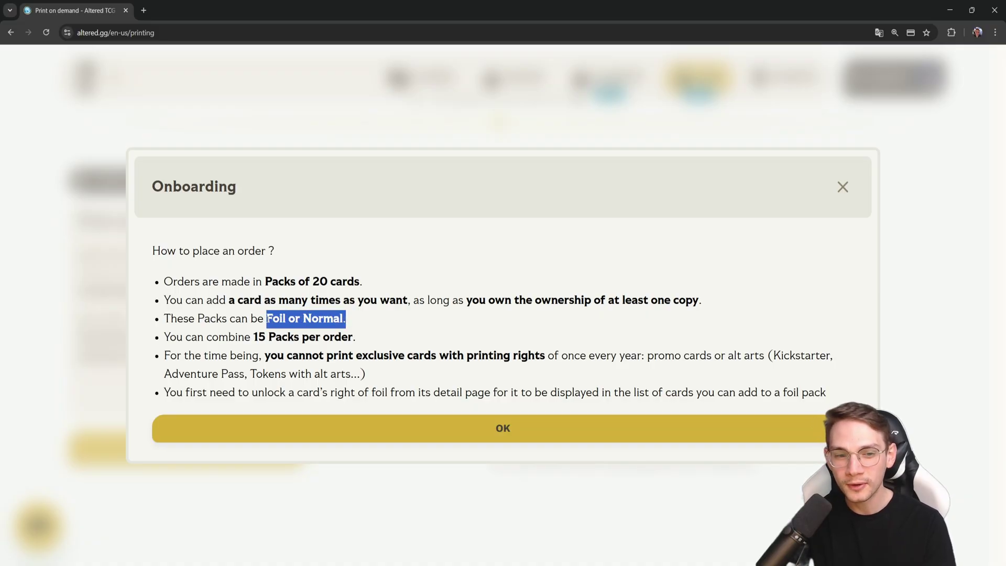
Read the 15-packs-per-order limit, exclusive-card and foil-unlocking rules, then dismiss the guide
{"action": "left_click_drag", "start_coordinate": [167, 338], "coordinate": [352, 337]}
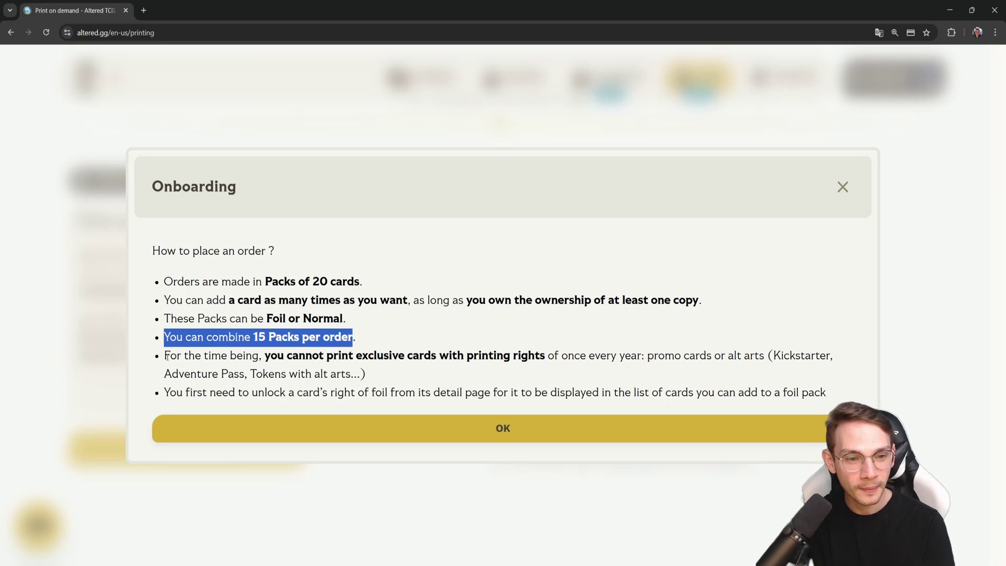
{"action": "left_click_drag", "start_coordinate": [167, 356], "coordinate": [767, 358]}
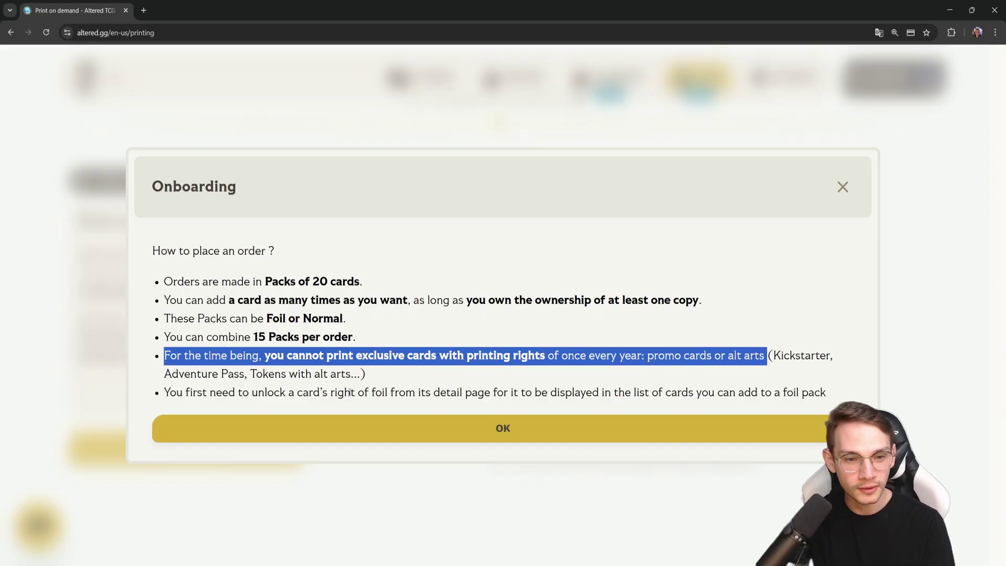
{"action": "left_click_drag", "start_coordinate": [168, 353], "coordinate": [377, 379]}
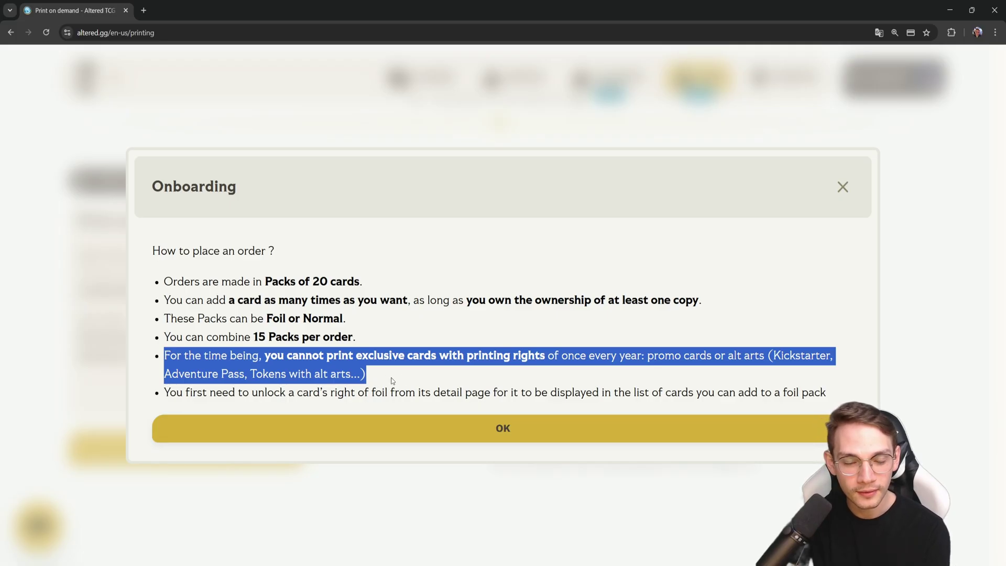
{"action": "left_click_drag", "start_coordinate": [619, 355], "coordinate": [763, 355]}
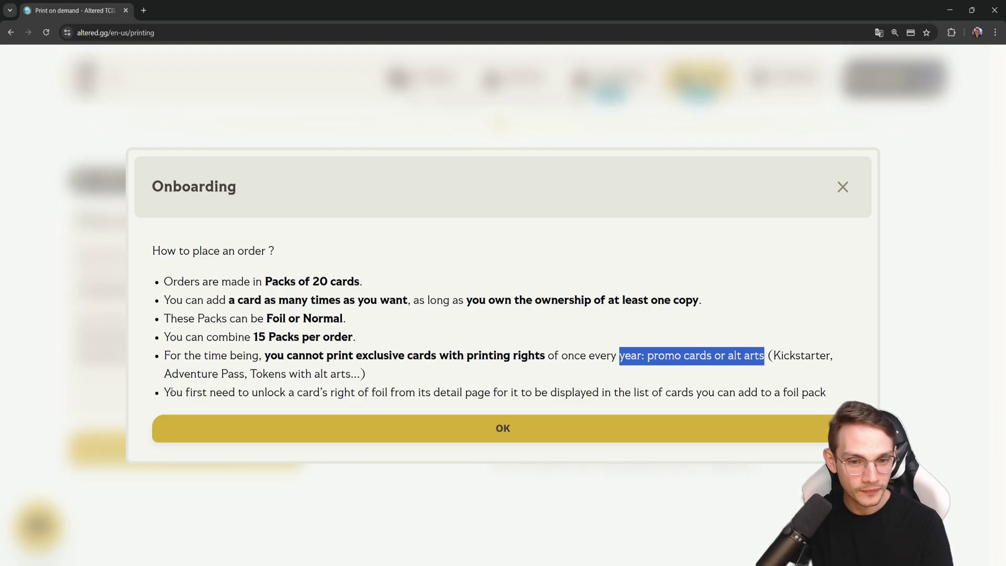
{"action": "left_click_drag", "start_coordinate": [171, 392], "coordinate": [474, 392]}
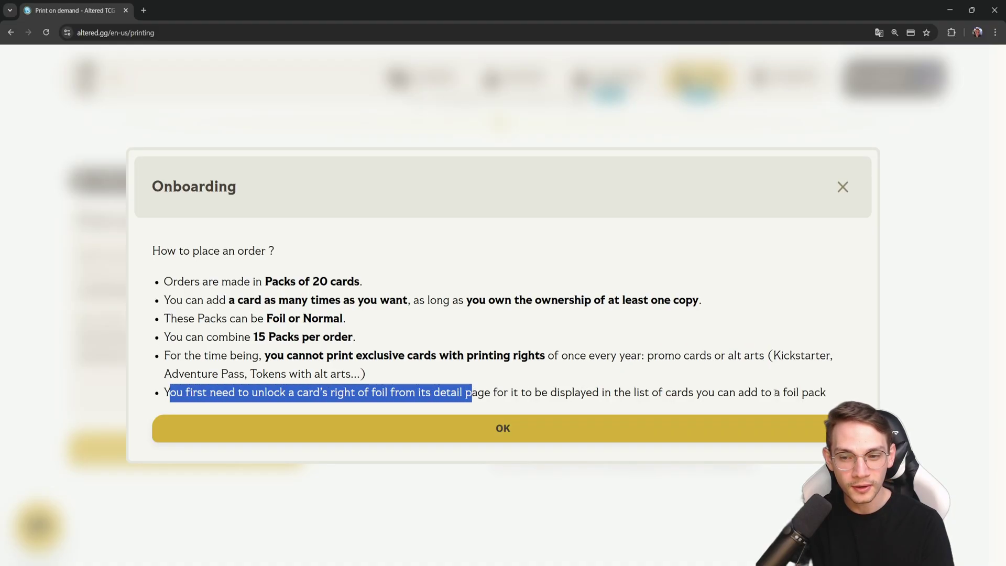
{"action": "left_click_drag", "start_coordinate": [826, 391], "coordinate": [181, 390]}
{"action": "left_click", "coordinate": [677, 384]}
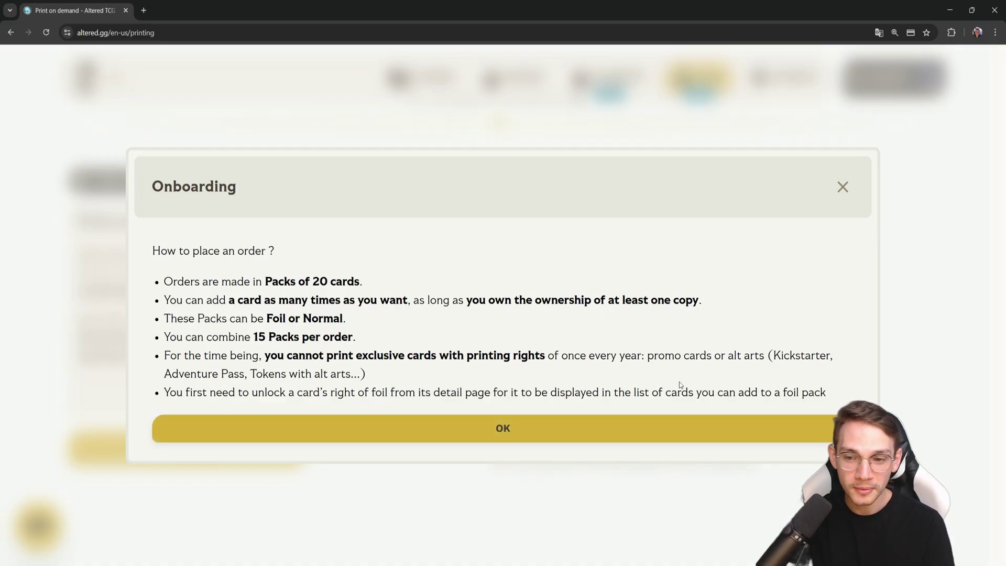
{"action": "left_click", "coordinate": [542, 426]}
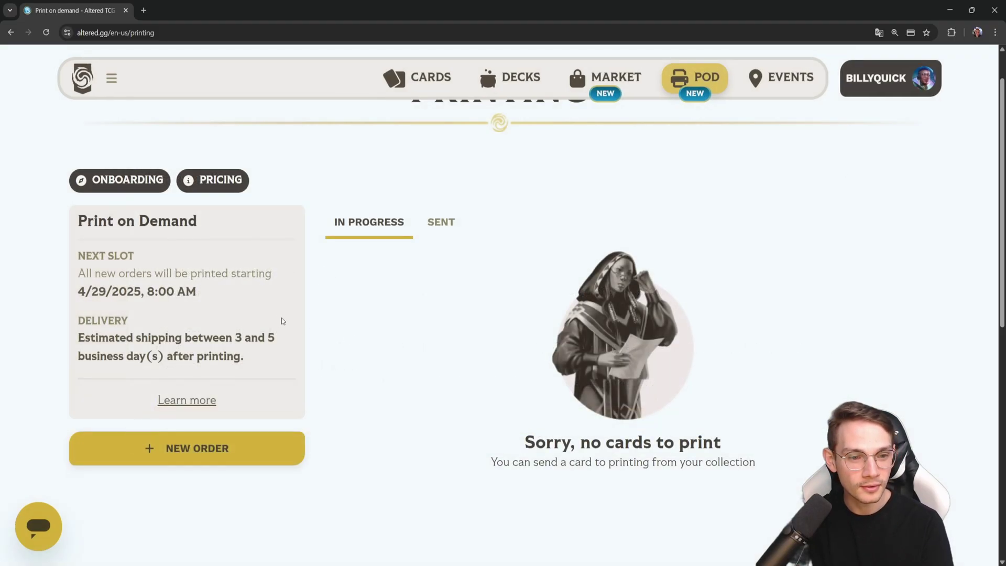
Review the printing price tiers, including the $15.00 pack price, then close the overview
{"action": "left_click", "coordinate": [212, 179]}
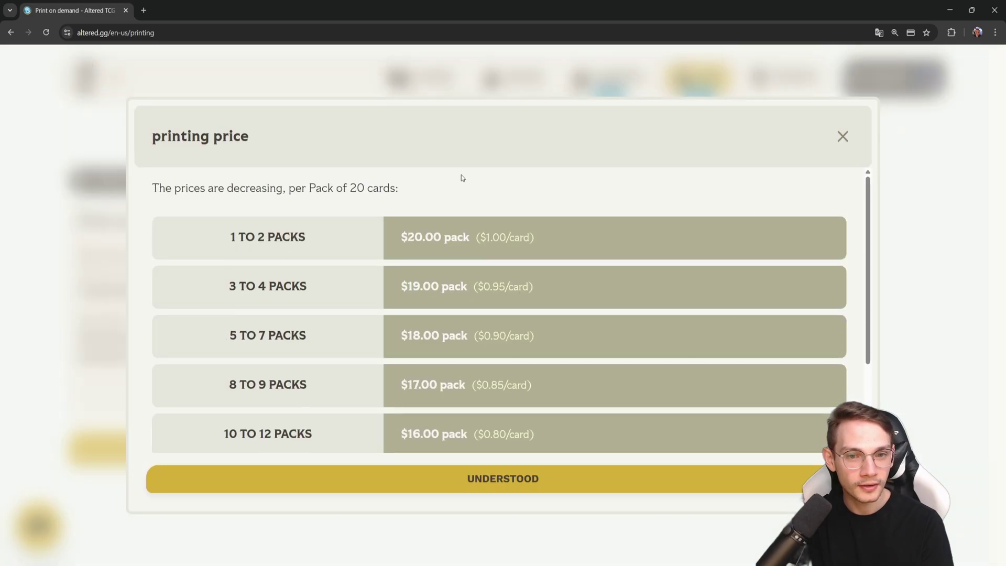
{"action": "left_click_drag", "start_coordinate": [400, 237], "coordinate": [492, 238]}
{"action": "left_click", "coordinate": [711, 255]}
{"action": "scroll", "coordinate": [870, 247], "scroll_direction": "down", "scroll_amount": 1}
{"action": "left_click_drag", "start_coordinate": [871, 248], "coordinate": [859, 316]}
{"action": "scroll", "coordinate": [795, 328], "scroll_direction": "up", "scroll_amount": 1}
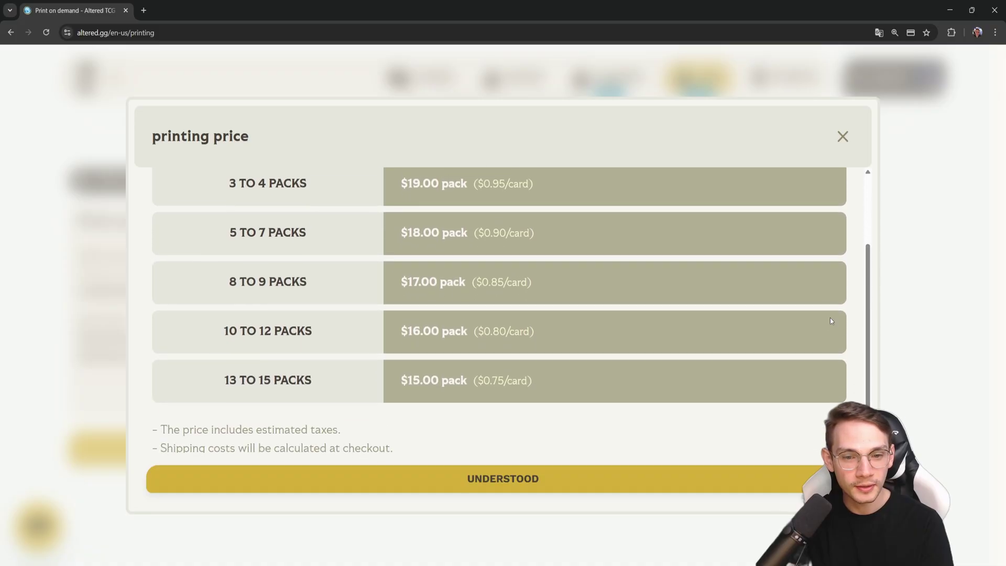
{"action": "left_click_drag", "start_coordinate": [535, 382], "coordinate": [399, 386]}
{"action": "left_click", "coordinate": [714, 386]}
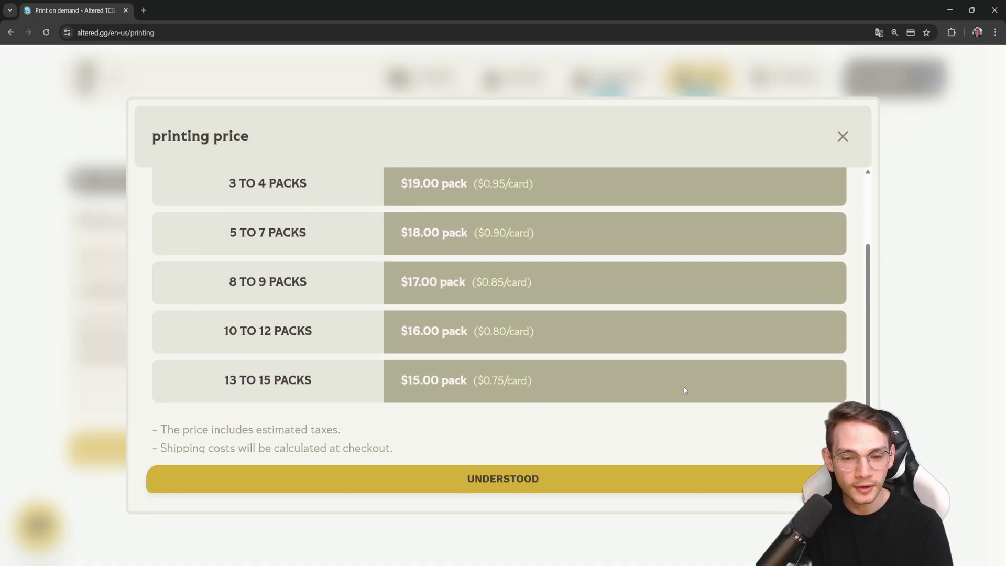
{"action": "scroll", "coordinate": [867, 314], "scroll_direction": "down", "scroll_amount": 1}
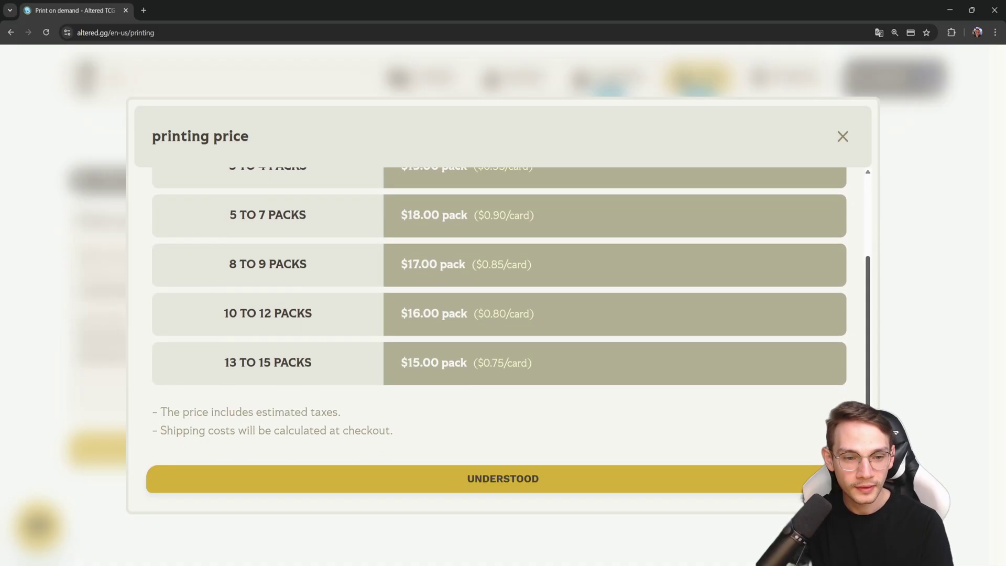
{"action": "scroll", "coordinate": [875, 321], "scroll_direction": "up", "scroll_amount": 3}
{"action": "key", "text": "Escape"}
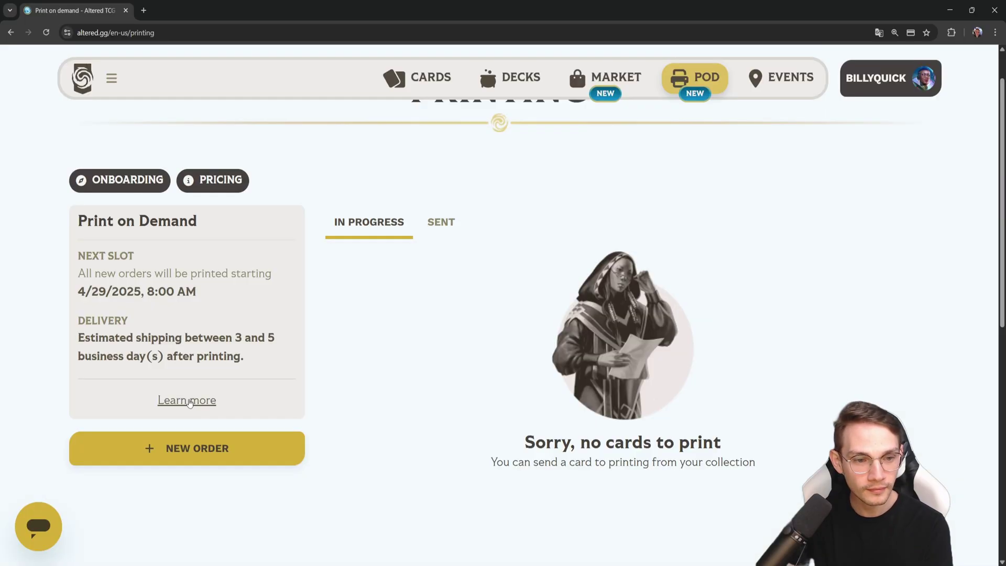
Read the weekly print-slot capacity note and dismiss it
{"action": "left_click_drag", "start_coordinate": [162, 315], "coordinate": [648, 315]}
{"action": "left_click", "coordinate": [651, 311]}
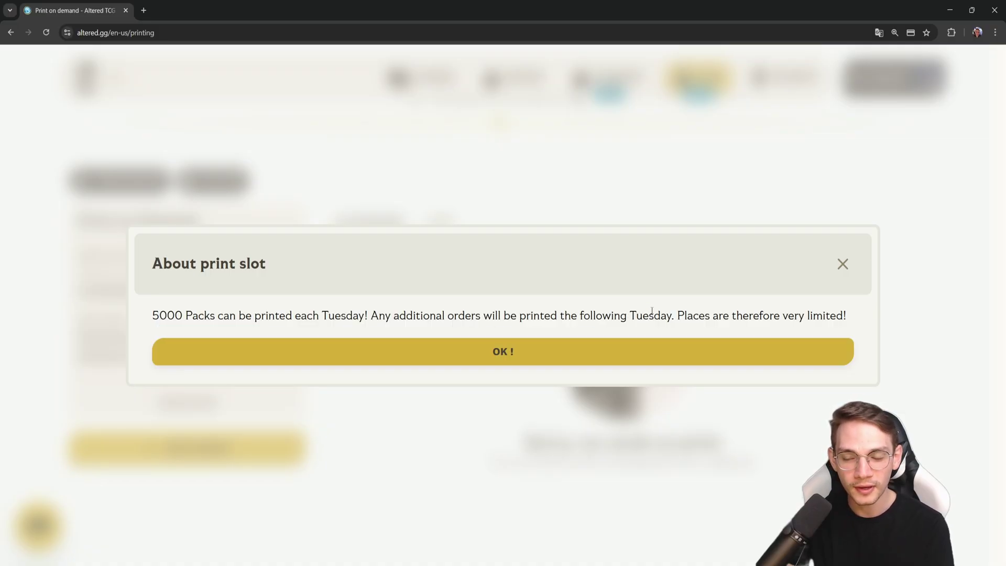
{"action": "left_click", "coordinate": [595, 362]}
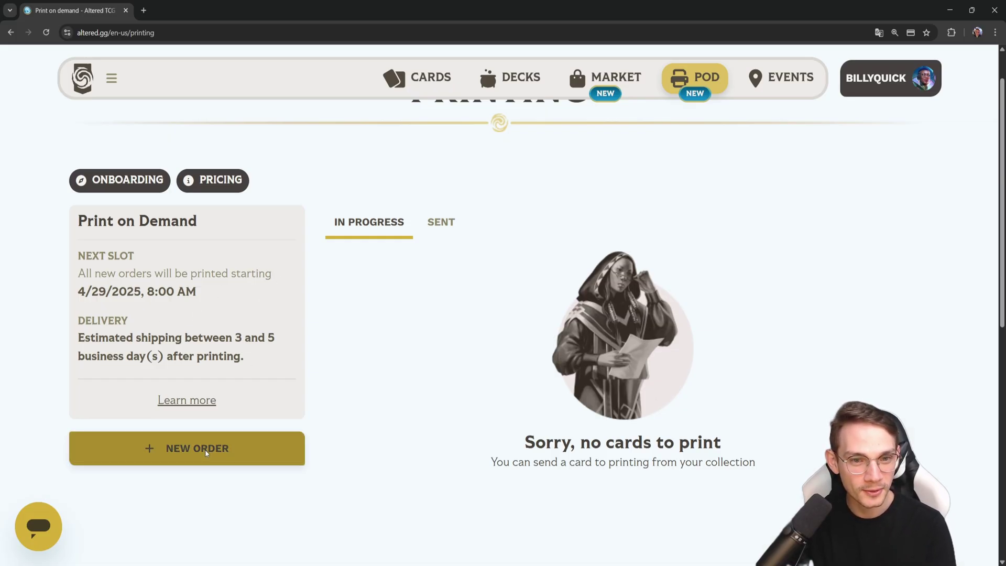
Create a new English print order named 'Tokens'
{"action": "left_click", "coordinate": [232, 446]}
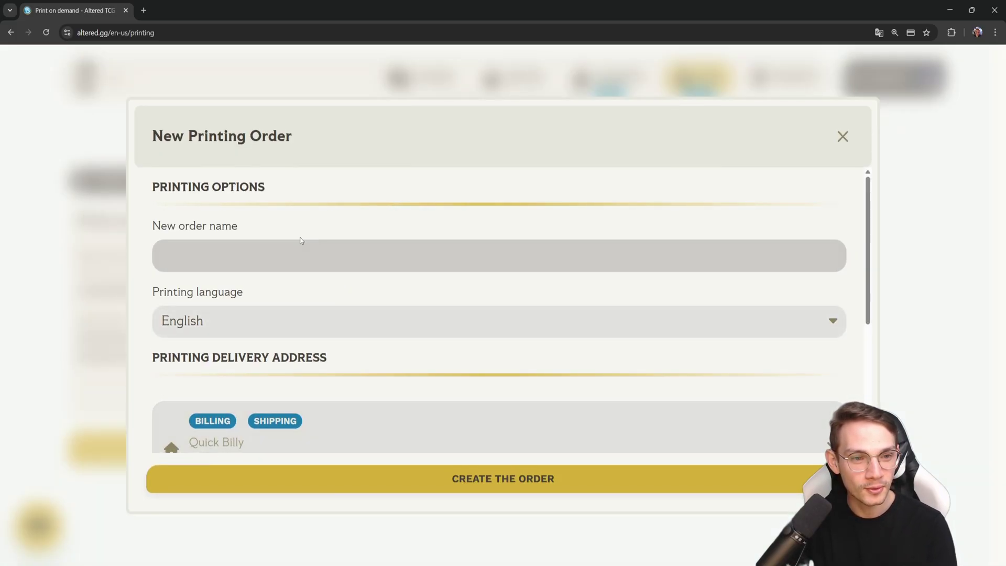
{"action": "left_click", "coordinate": [290, 252]}
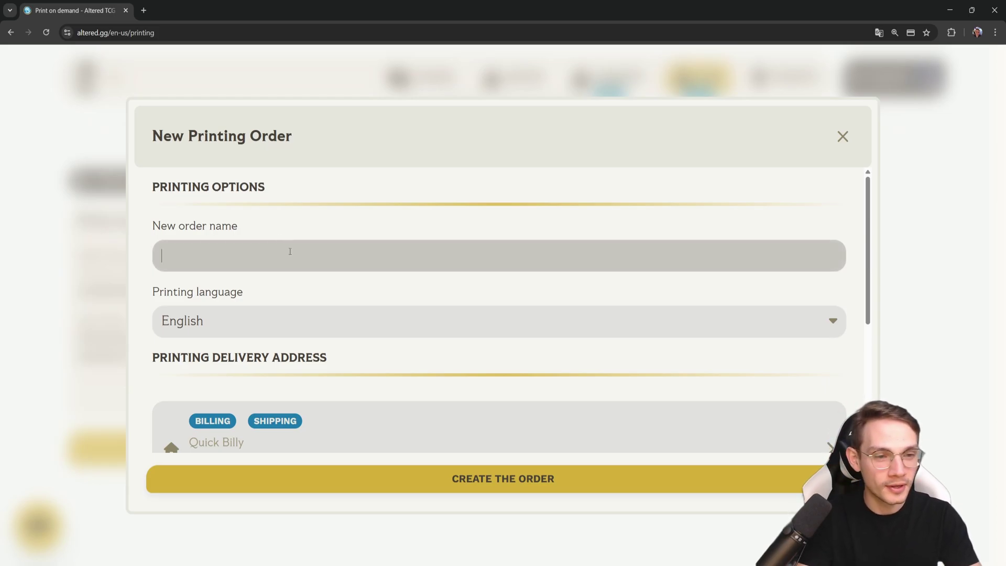
{"action": "type", "text": "B"}
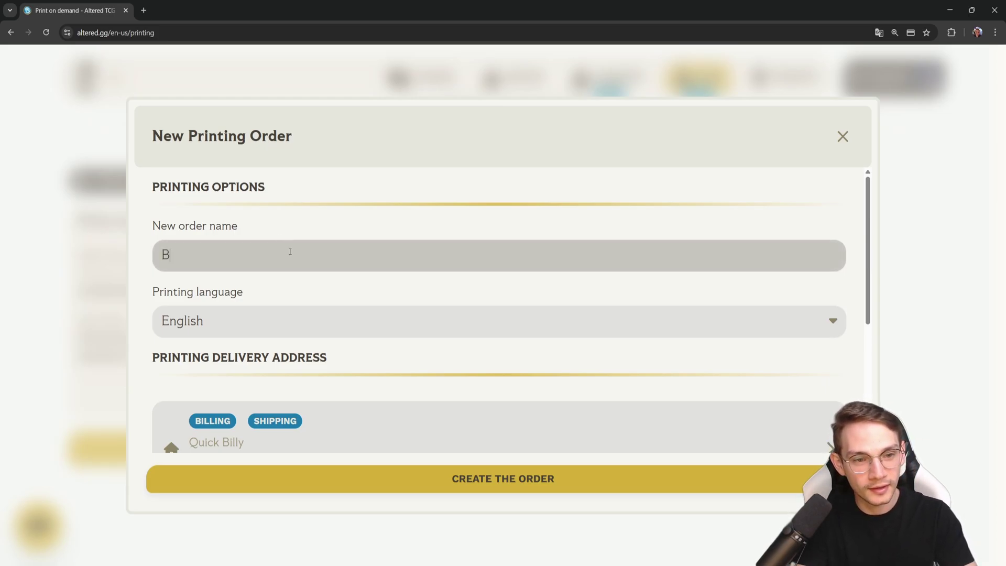
{"action": "key", "text": "BackSpace"}
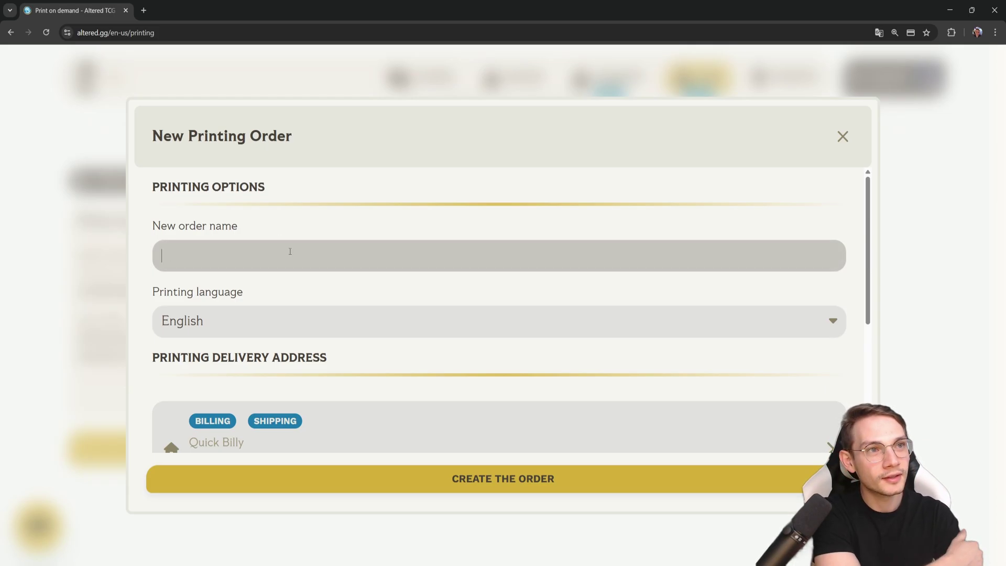
{"action": "type", "text": "Tokens"}
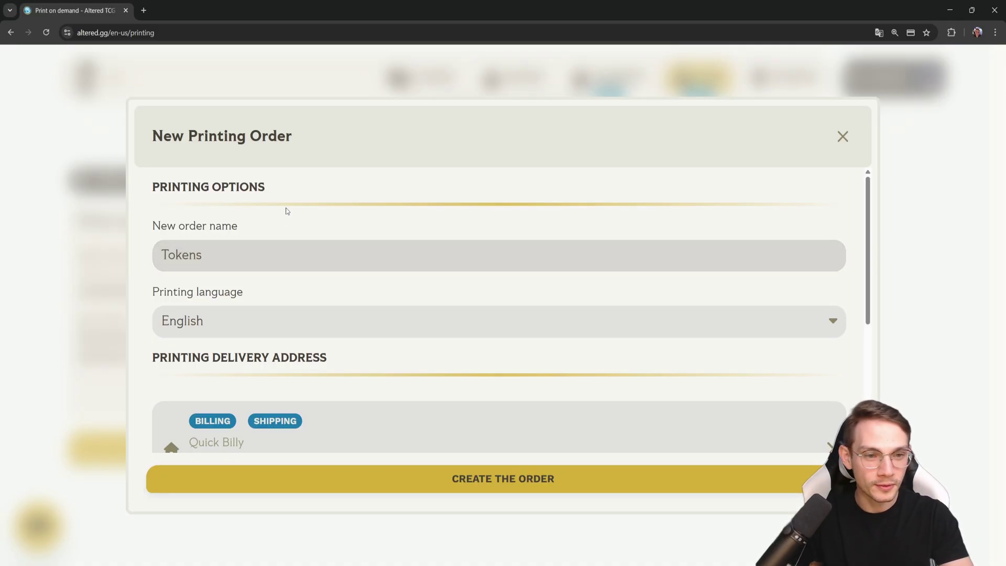
{"action": "left_click", "coordinate": [496, 484]}
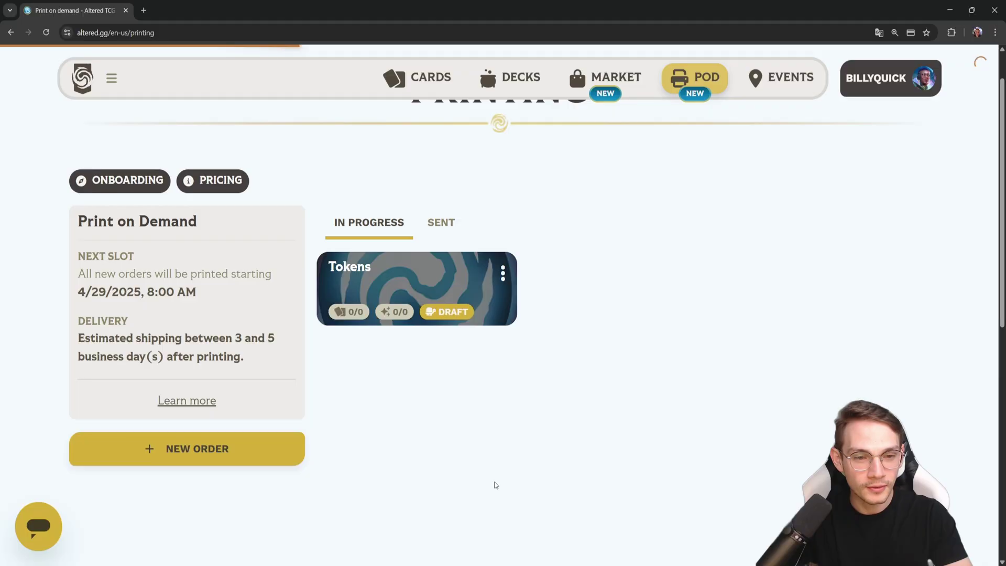
Open the Tokens draft, create a normal Pack 1 at $20.00, and bring up its card picker
{"action": "left_click", "coordinate": [404, 280]}
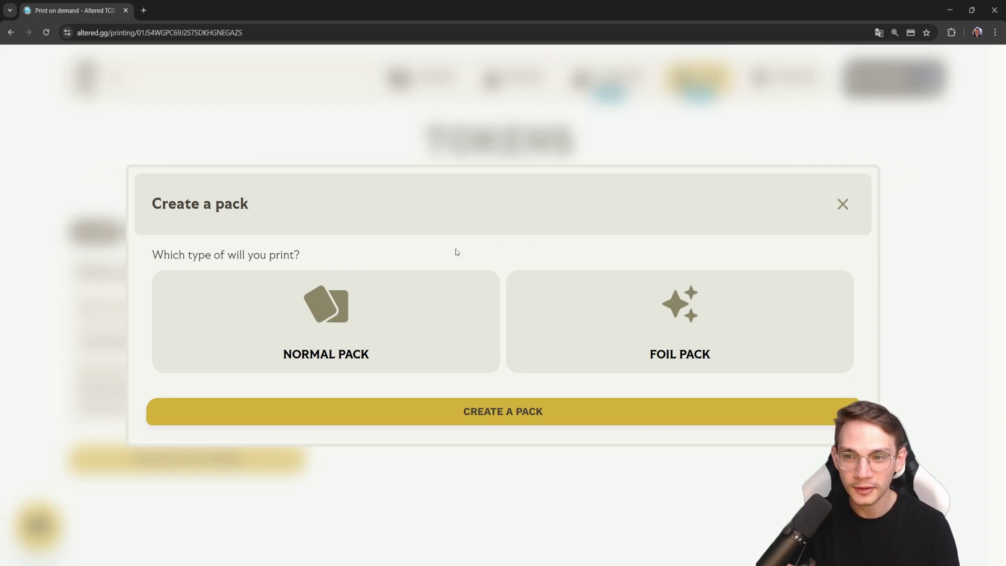
{"action": "left_click", "coordinate": [416, 321]}
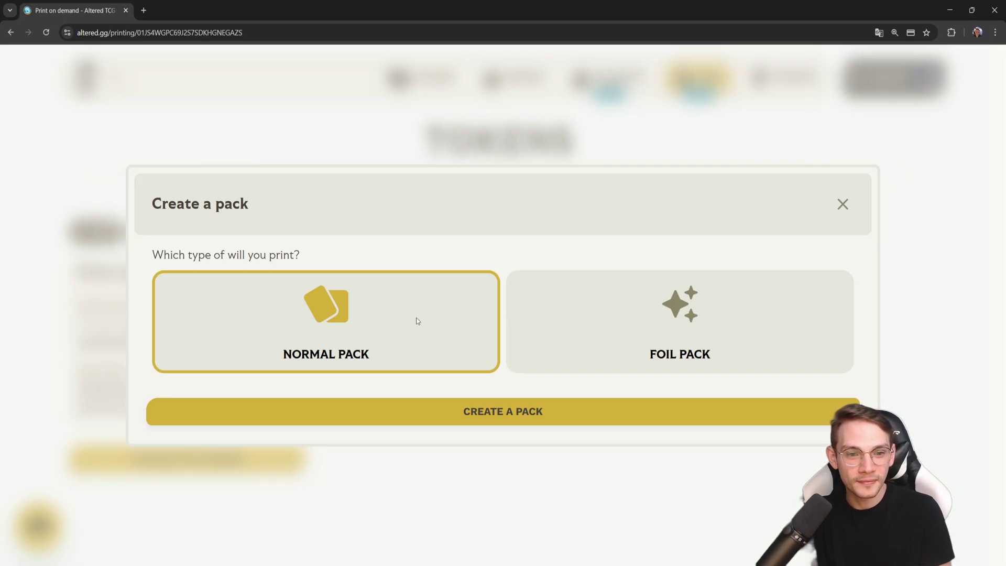
{"action": "left_click", "coordinate": [501, 417]}
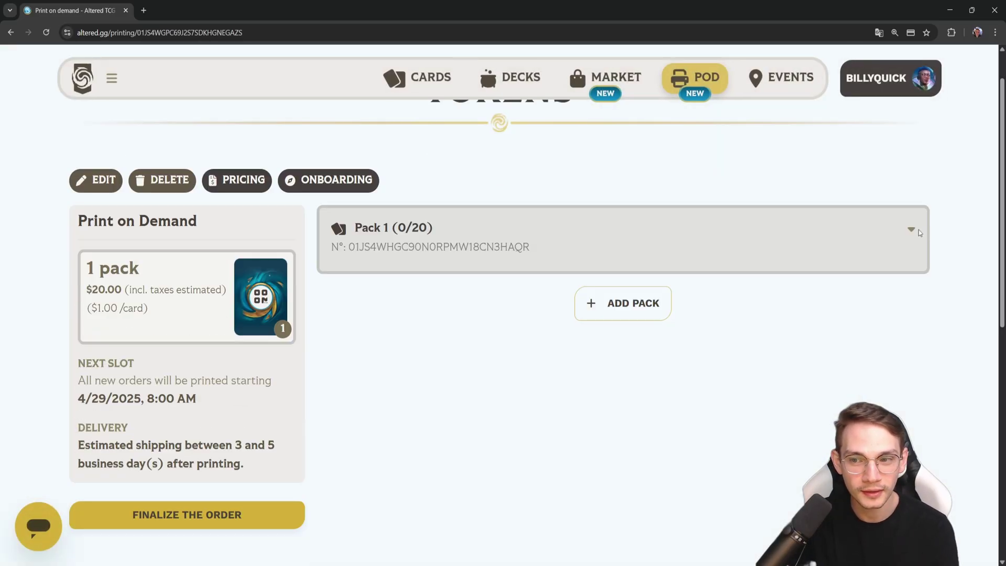
{"action": "left_click", "coordinate": [911, 229]}
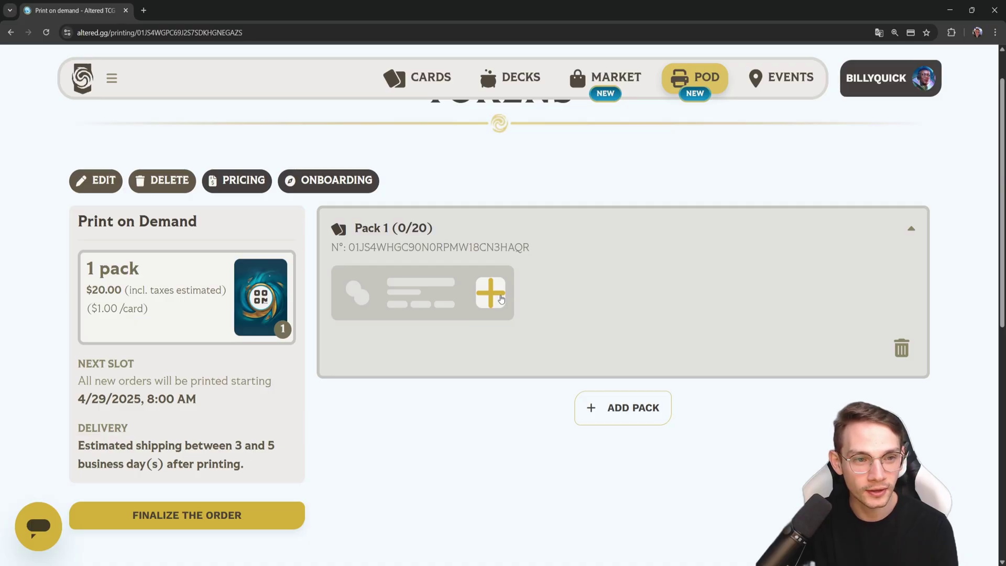
{"action": "left_click", "coordinate": [496, 294]}
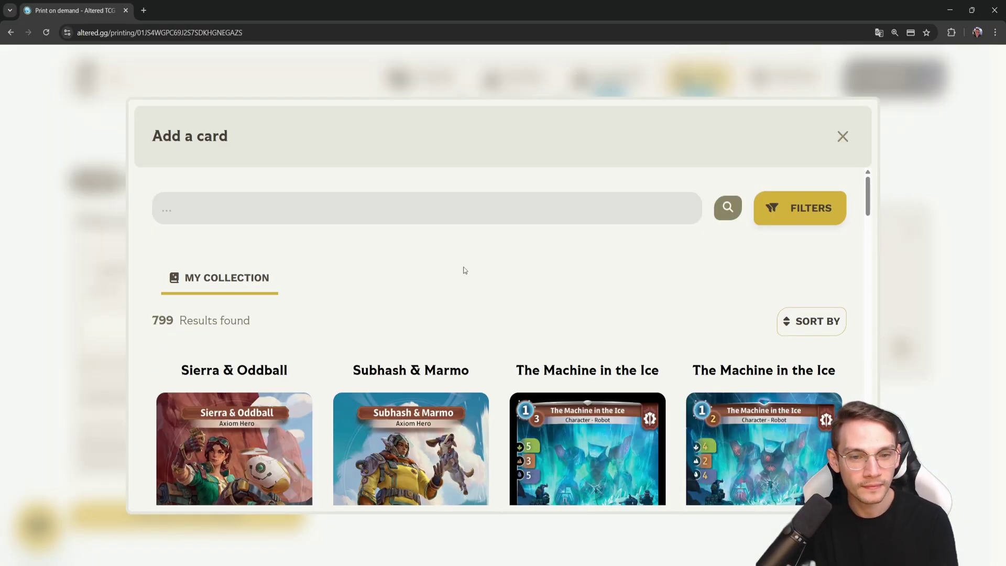
Search 'bras' and add 10 Brassbug Token Characters to Pack 1
{"action": "left_click", "coordinate": [456, 213]}
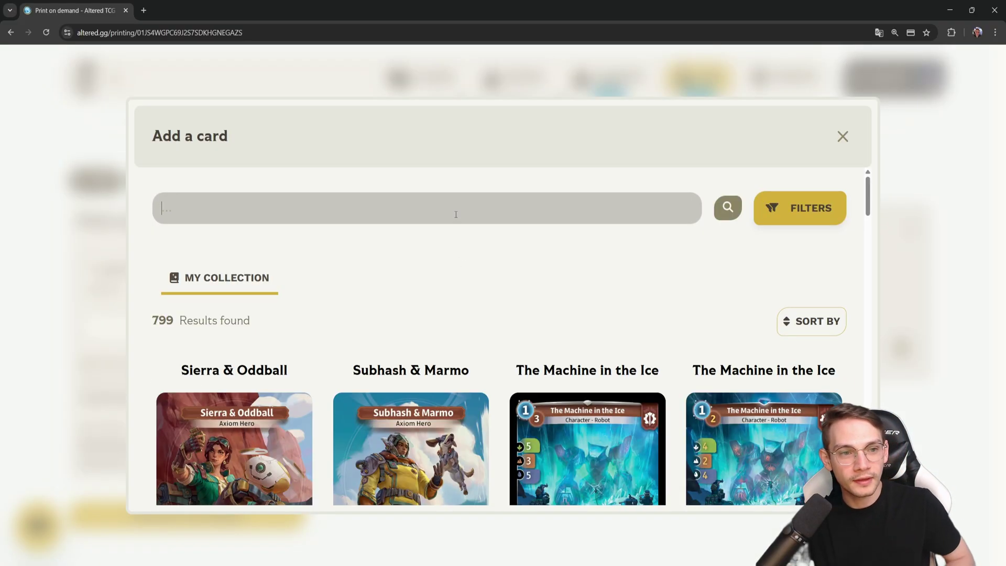
{"action": "type", "text": "brassbug"}
{"action": "key", "text": "Return"}
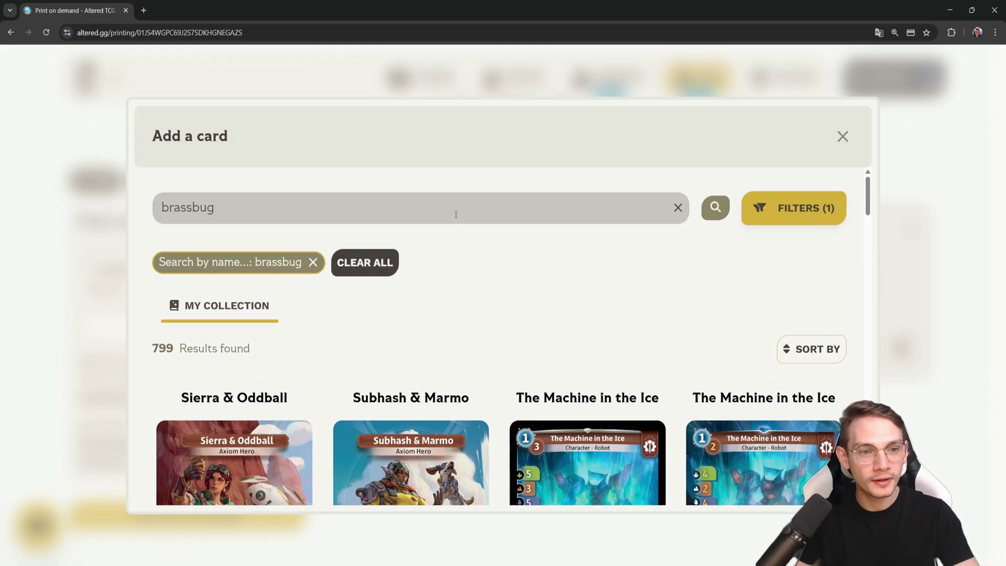
{"action": "scroll", "coordinate": [480, 234], "scroll_direction": "down", "scroll_amount": 3}
{"action": "scroll", "coordinate": [499, 239], "scroll_direction": "down", "scroll_amount": 2}
{"action": "left_click", "coordinate": [250, 325]}
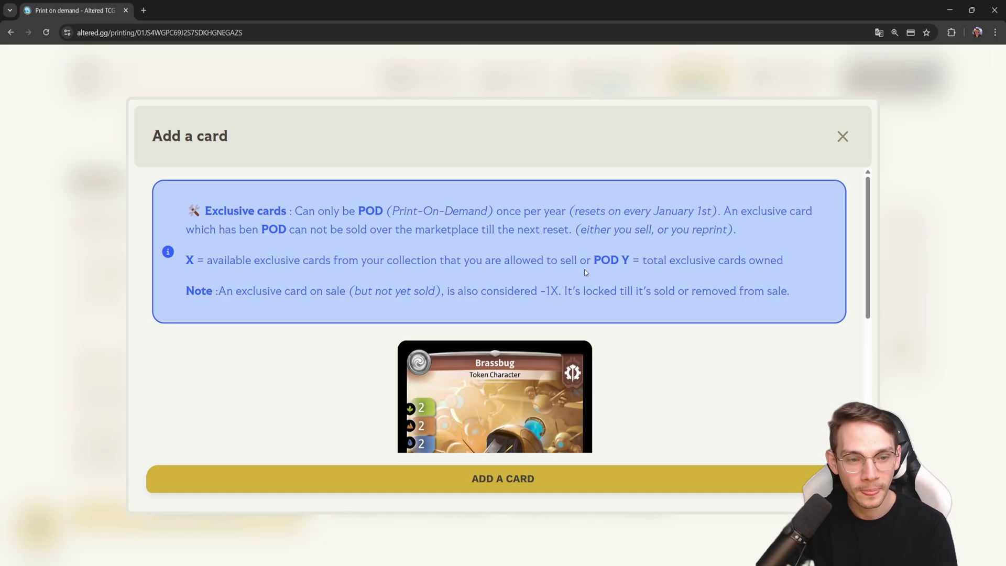
{"action": "scroll", "coordinate": [602, 281], "scroll_direction": "down", "scroll_amount": 5}
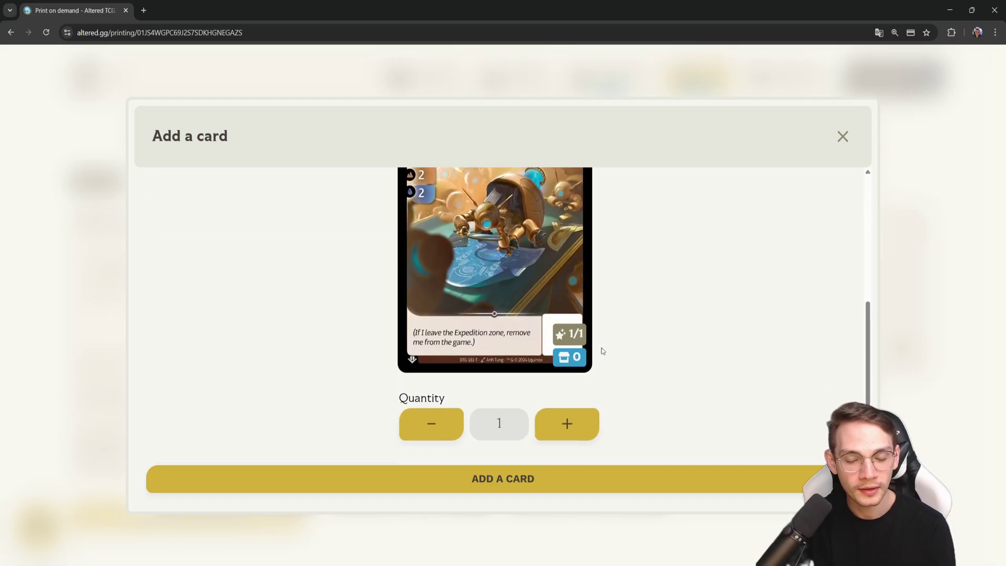
{"action": "left_click", "coordinate": [569, 423]}
{"action": "triple_click", "coordinate": [568, 424]}
{"action": "triple_click", "coordinate": [570, 424]}
{"action": "double_click", "coordinate": [573, 424]}
{"action": "left_click", "coordinate": [542, 486]}
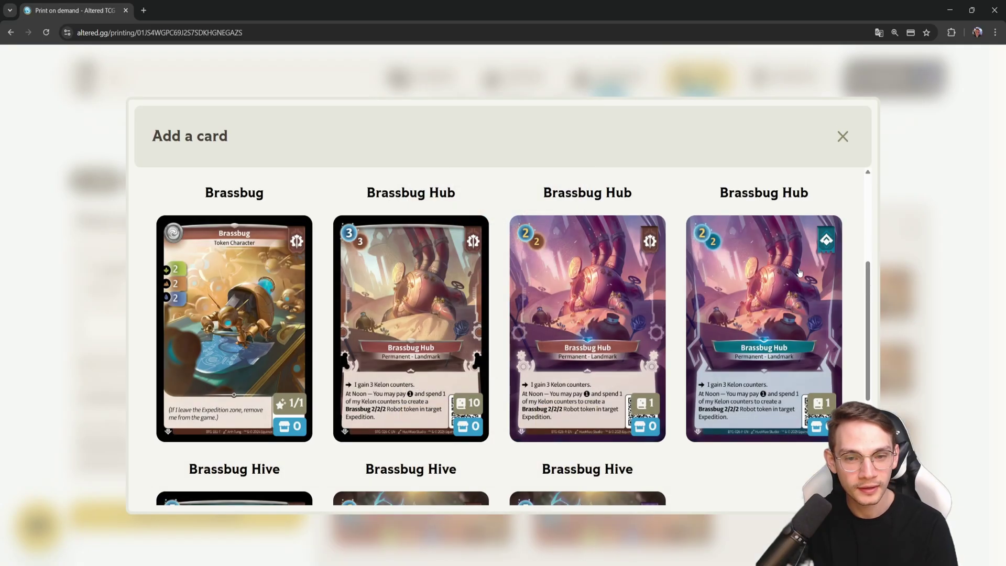
{"action": "left_click", "coordinate": [848, 143]}
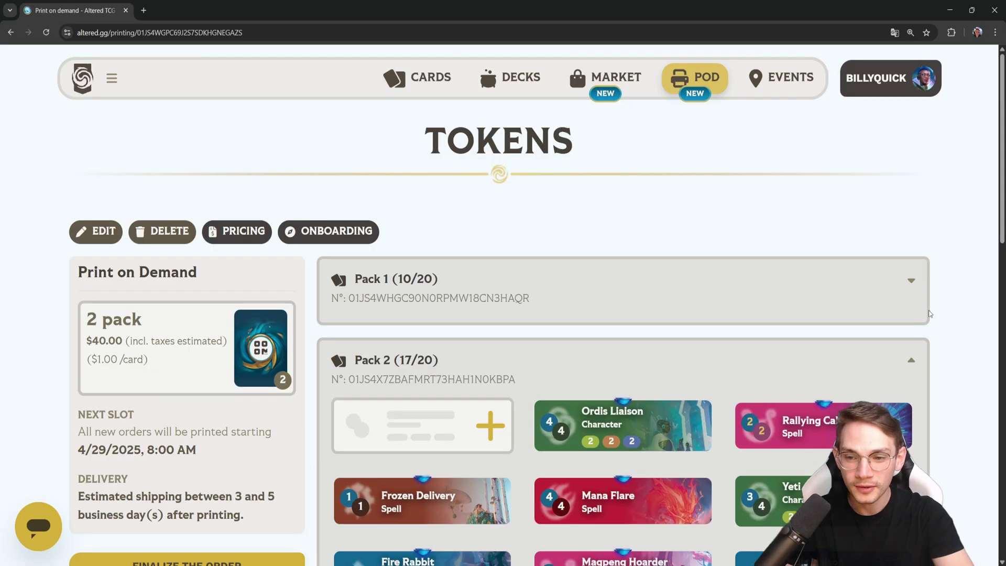
Scroll the Print on Demand page to review Pack 2 (17/20) and the $40.00 two-pack total
{"action": "scroll", "coordinate": [938, 316], "scroll_direction": "down", "scroll_amount": 7}
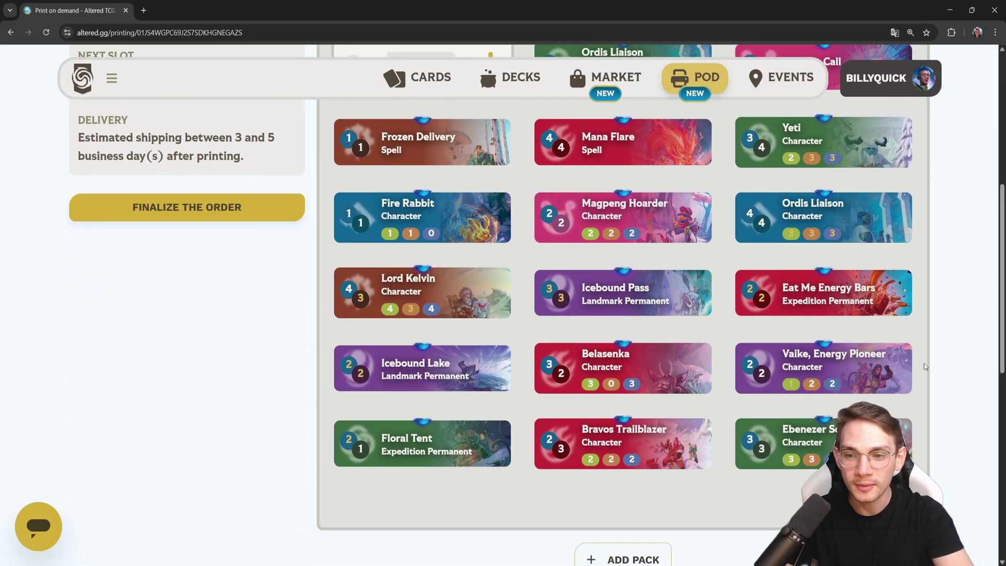
{"action": "scroll", "coordinate": [929, 368], "scroll_direction": "up", "scroll_amount": 2}
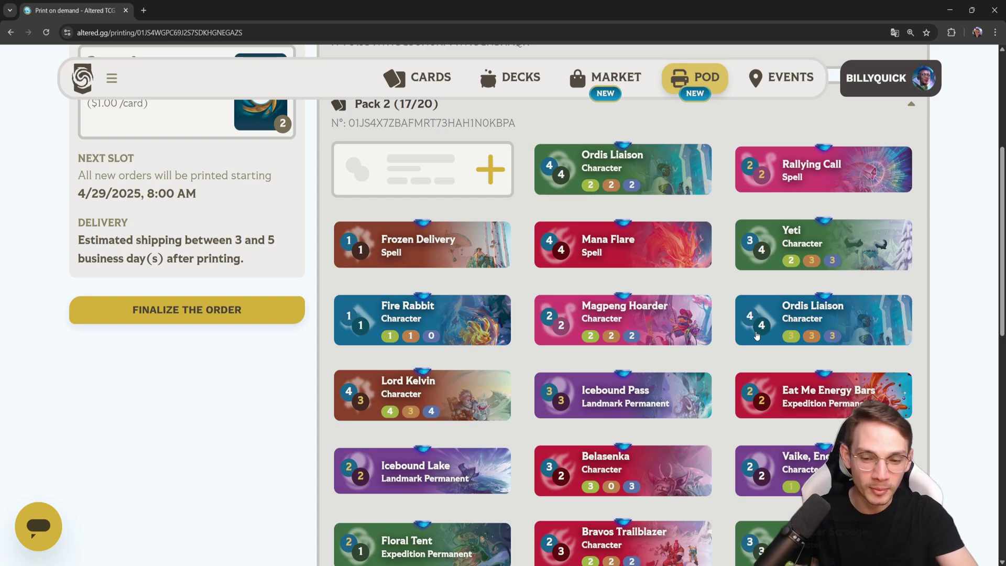
{"action": "scroll", "coordinate": [648, 406], "scroll_direction": "down", "scroll_amount": 2}
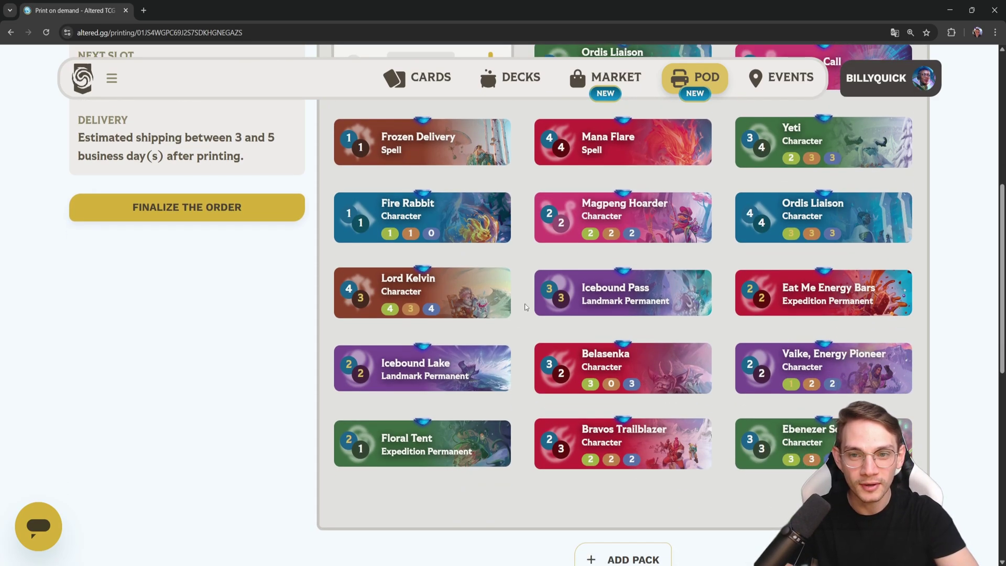
{"action": "scroll", "coordinate": [527, 307], "scroll_direction": "up", "scroll_amount": 3}
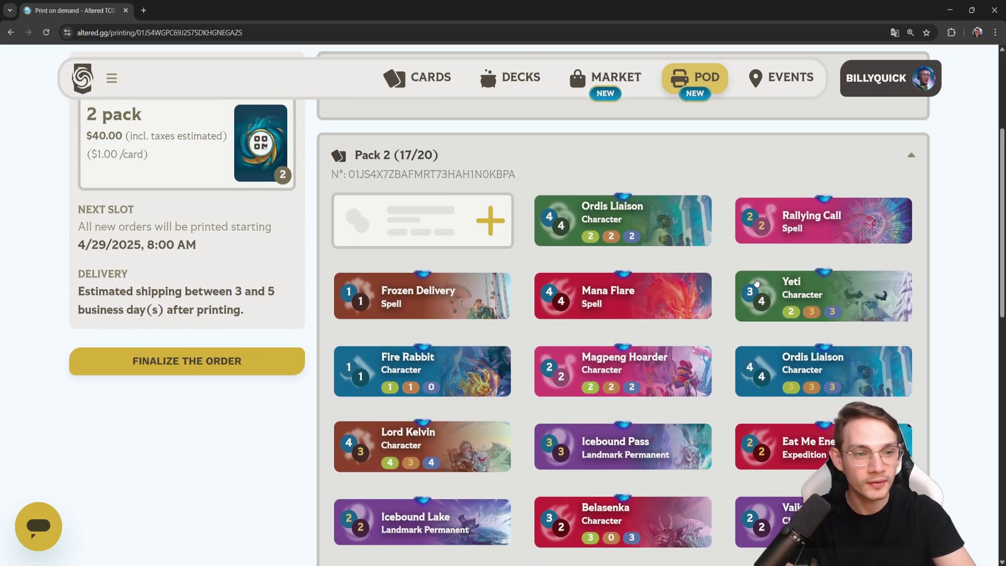
{"action": "scroll", "coordinate": [800, 291], "scroll_direction": "up", "scroll_amount": 1}
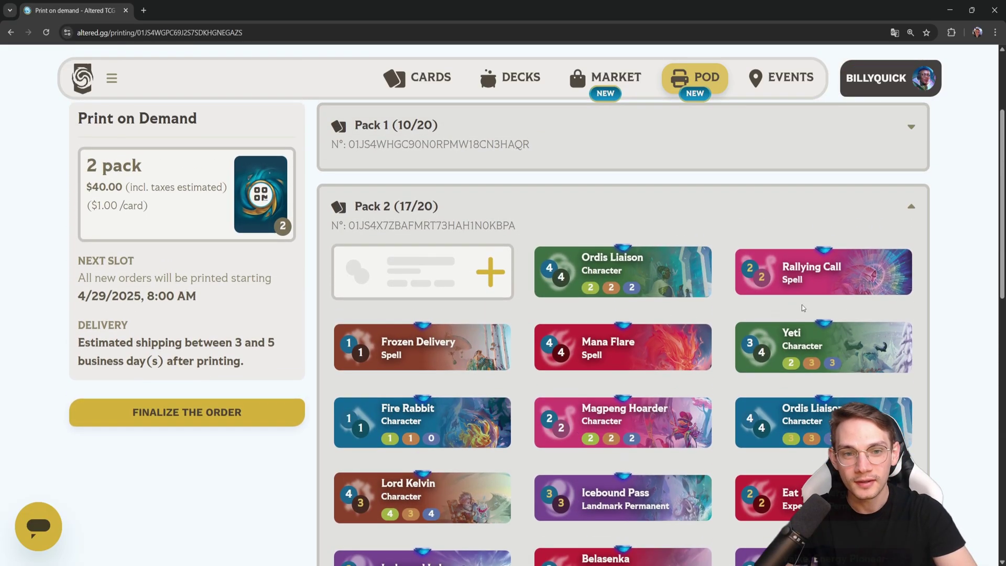
{"action": "scroll", "coordinate": [519, 259], "scroll_direction": "up", "scroll_amount": 1}
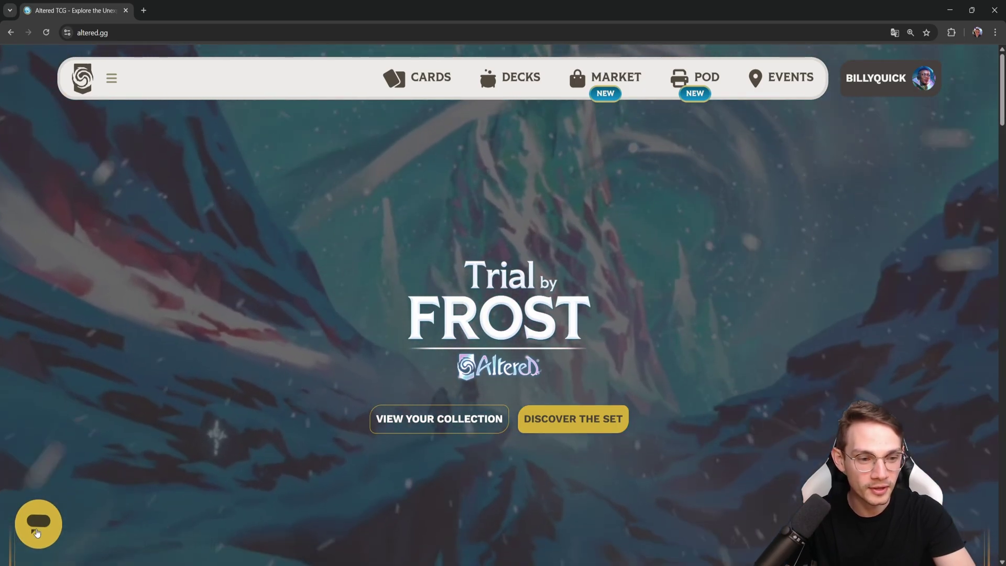
In the bottom-left beta help chat, pick 'User interface improvement' as the feedback topic
{"action": "left_click", "coordinate": [38, 526]}
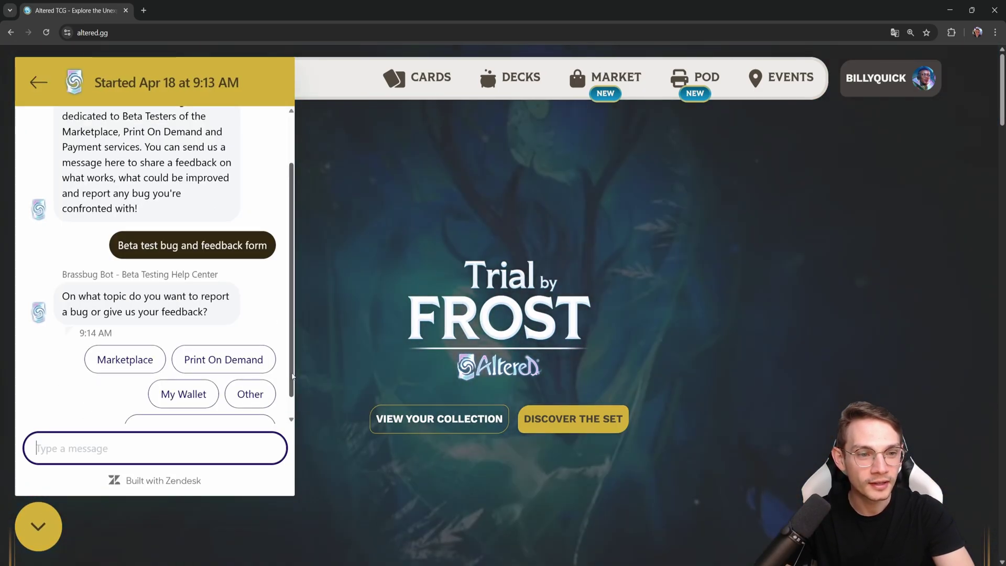
{"action": "scroll", "coordinate": [292, 376], "scroll_direction": "down", "scroll_amount": 1}
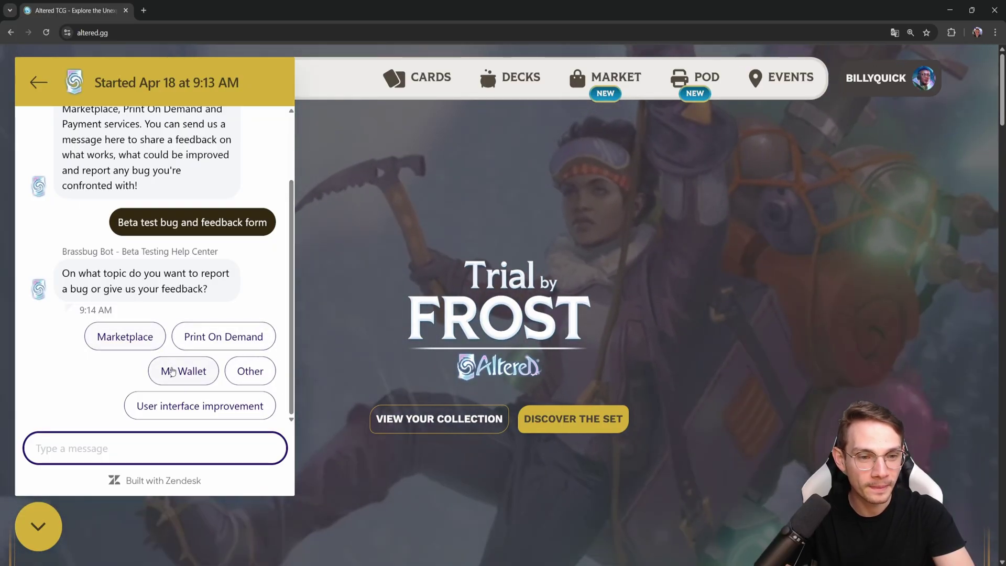
{"action": "left_click", "coordinate": [170, 406]}
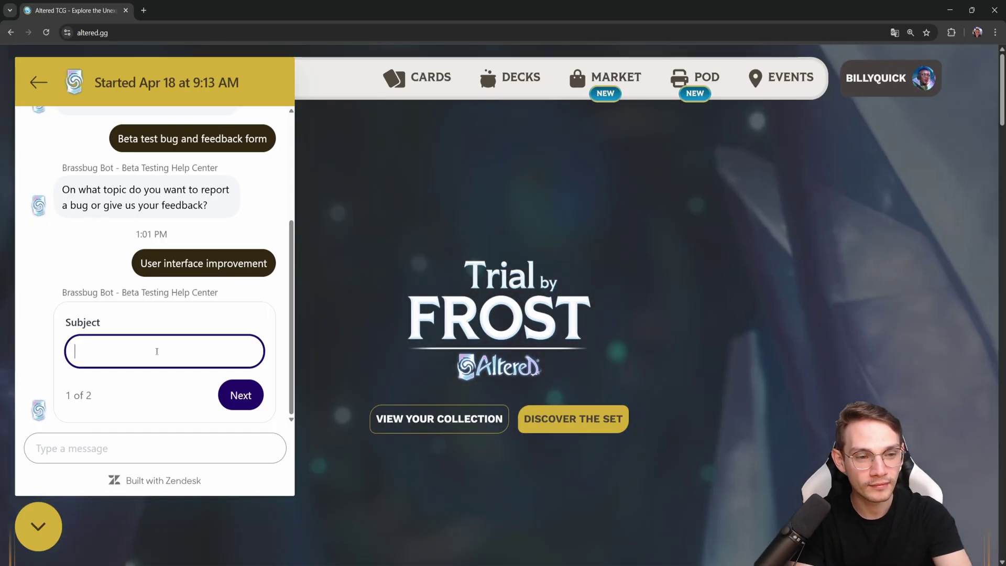
Enter the feedback subject 'Would like to see if I've placed a POD order with newely purchased cards'
{"action": "type", "text": "I'd love to be able to see which cards I've"}
{"action": "type", "text": " purchased"}
{"action": "key", "text": "ctrl+a"}
{"action": "key", "text": "BackSpace"}
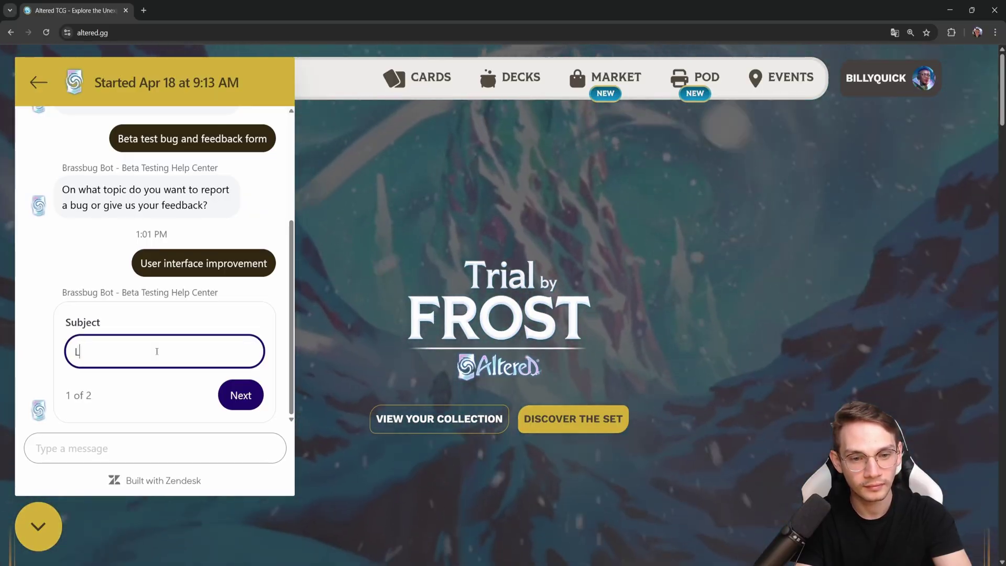
{"action": "type", "text": "Would like to see if I've placed a POD order with newe"}
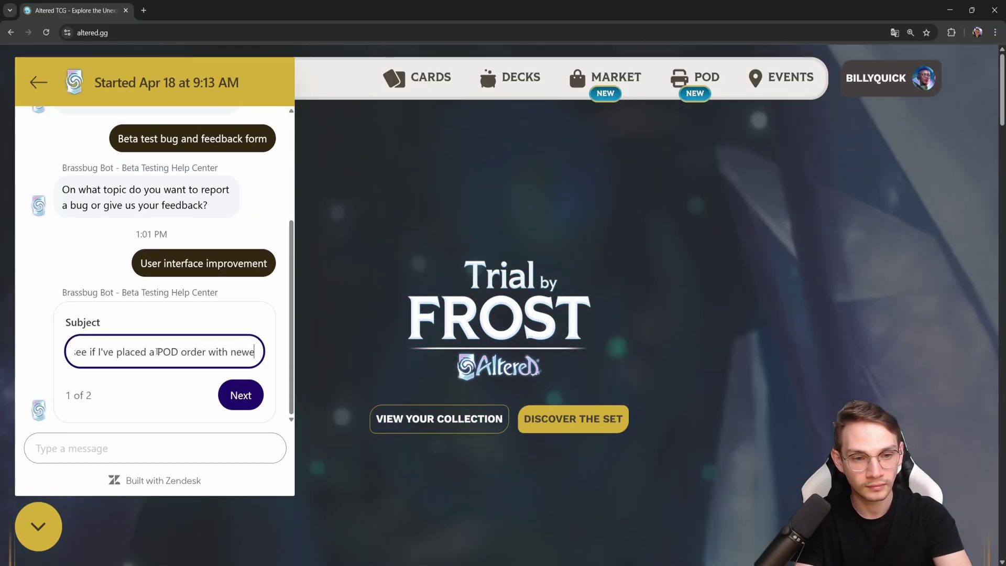
{"action": "type", "text": "ly purchased cards"}
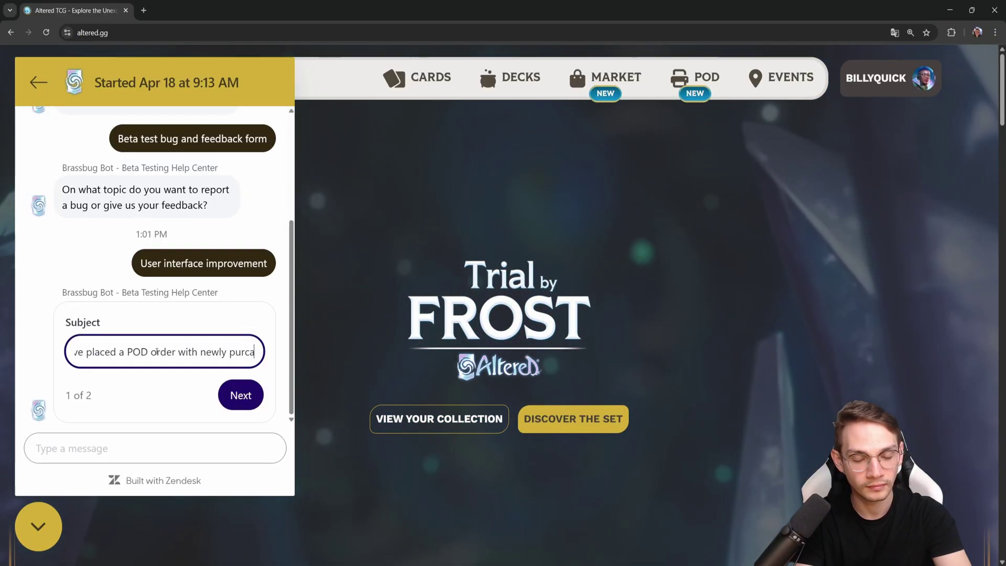
Submit the subject and username, then answer that the device is a Computer
{"action": "left_click", "coordinate": [240, 395]}
{"action": "left_click", "coordinate": [239, 396]}
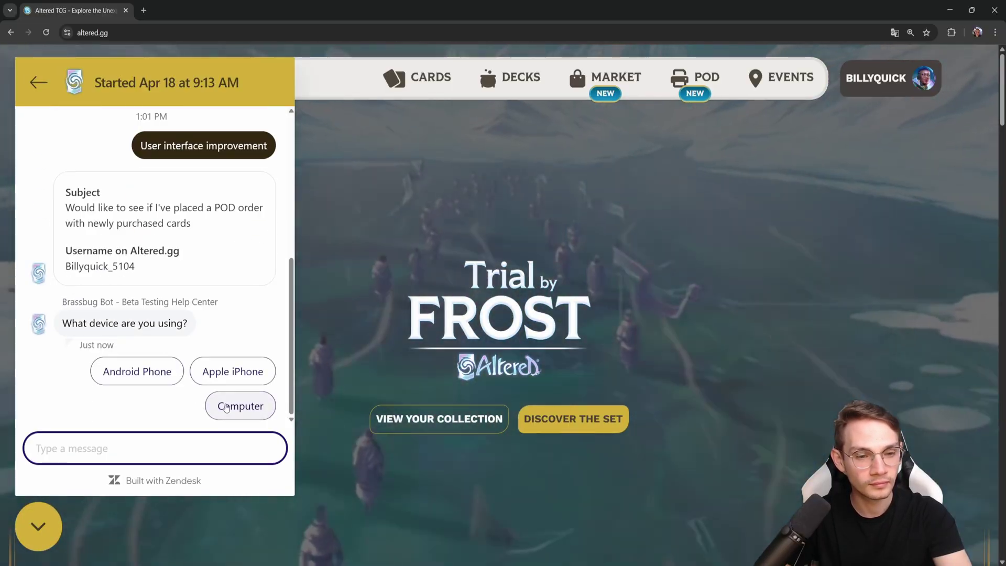
{"action": "left_click", "coordinate": [232, 402]}
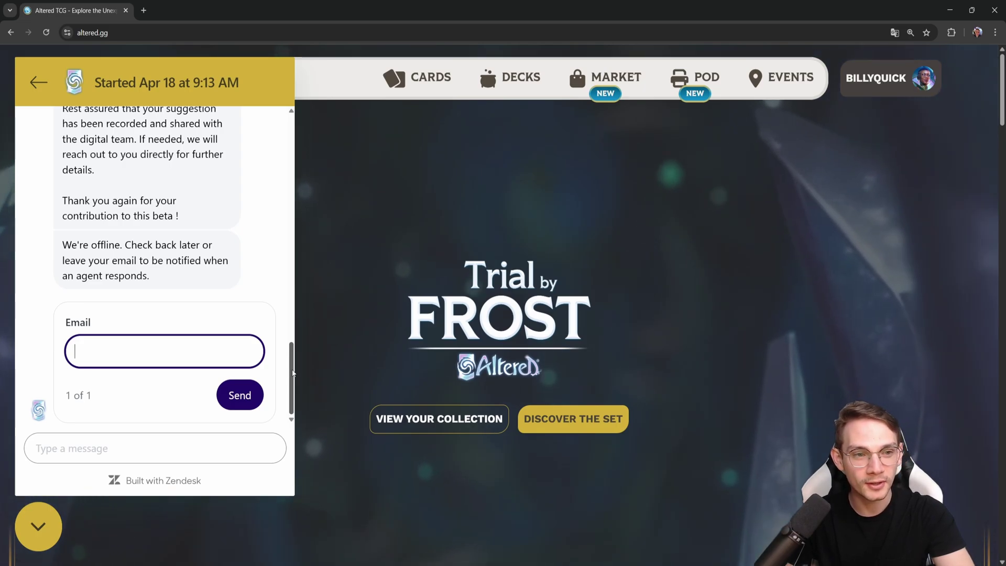
Send a Gmail address for reply notifications, then return to the help conversation list
{"action": "scroll", "coordinate": [282, 340], "scroll_direction": "up", "scroll_amount": 1}
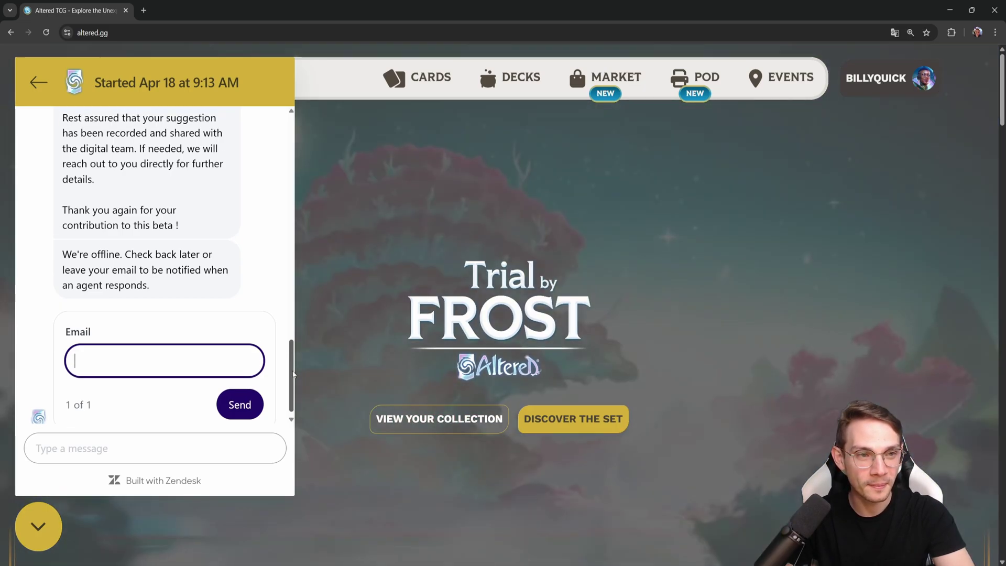
{"action": "scroll", "coordinate": [171, 201], "scroll_direction": "down", "scroll_amount": 1}
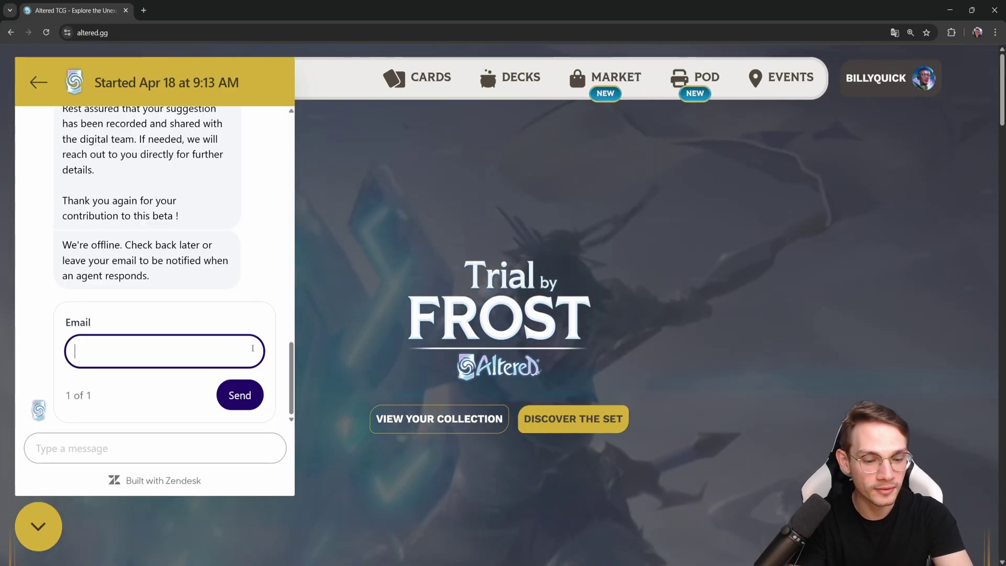
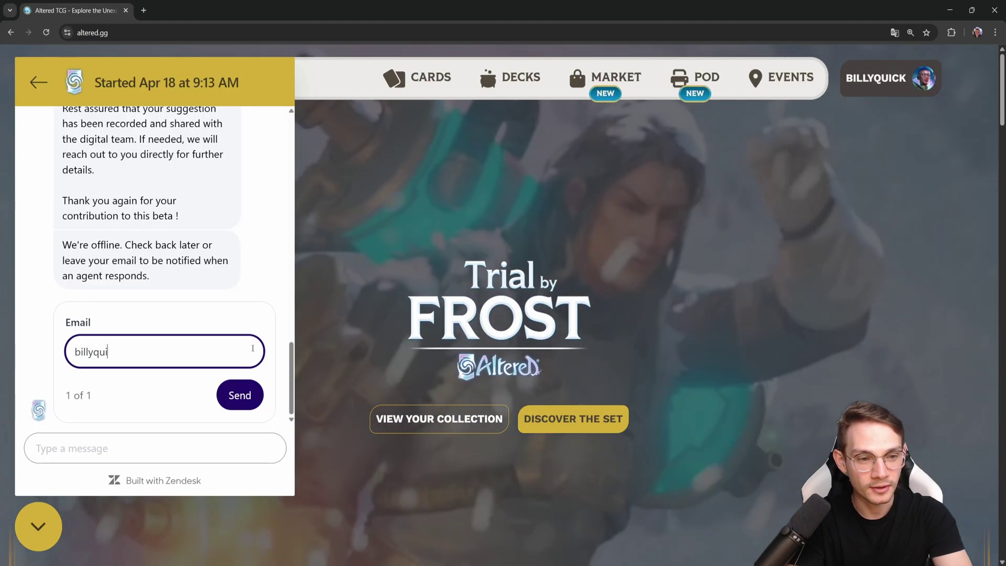
{"action": "key", "text": "Return"}
{"action": "left_click", "coordinate": [39, 83]}
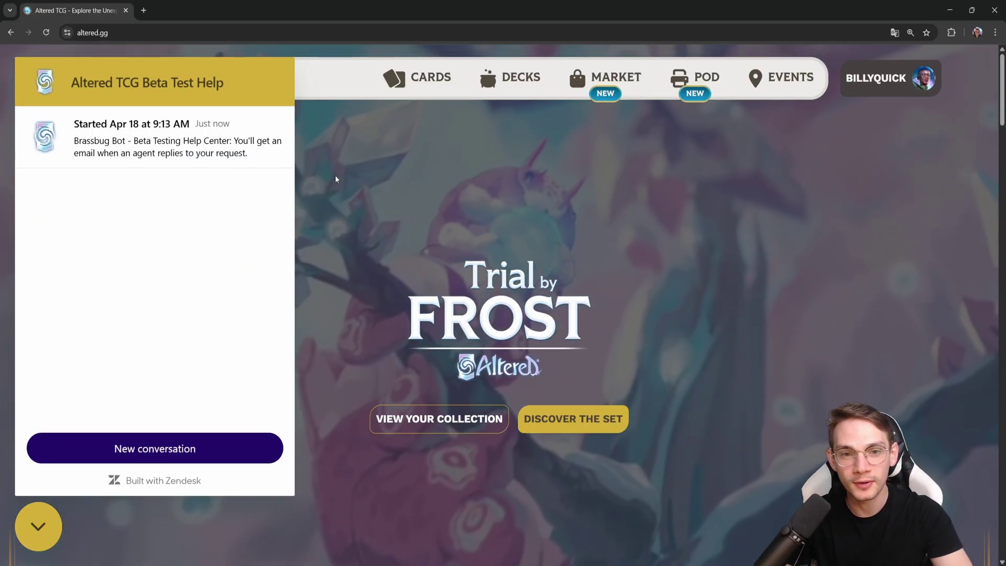